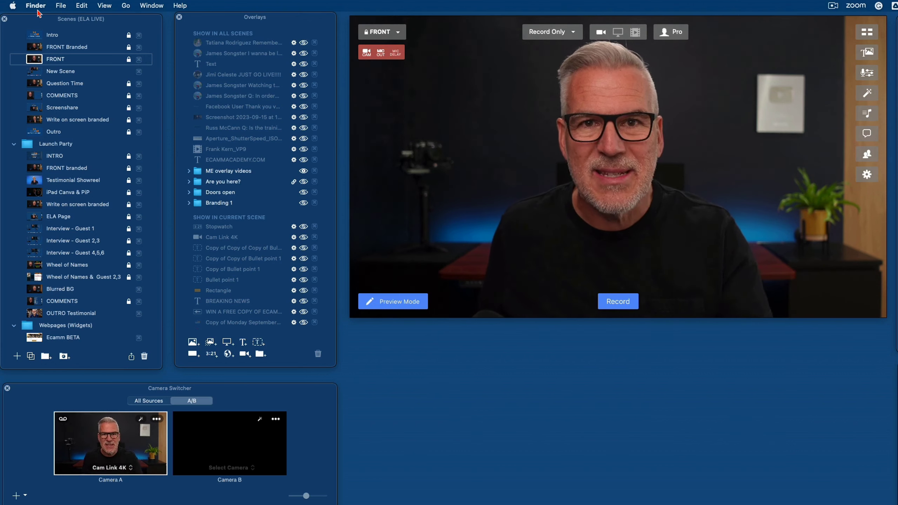
Step: Check Ecamm Live for software updates and dismiss the result
{"action": "left_click", "coordinate": [521, 130]}
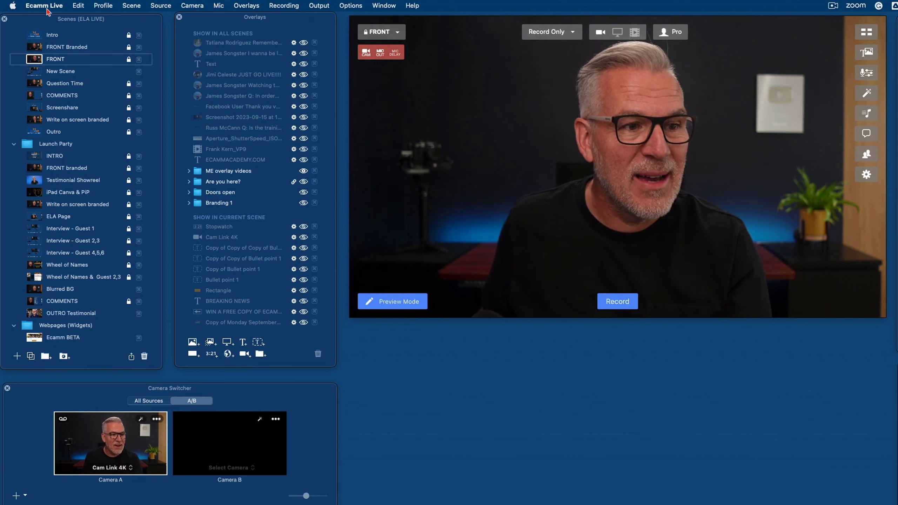
{"action": "left_click", "coordinate": [35, 6]}
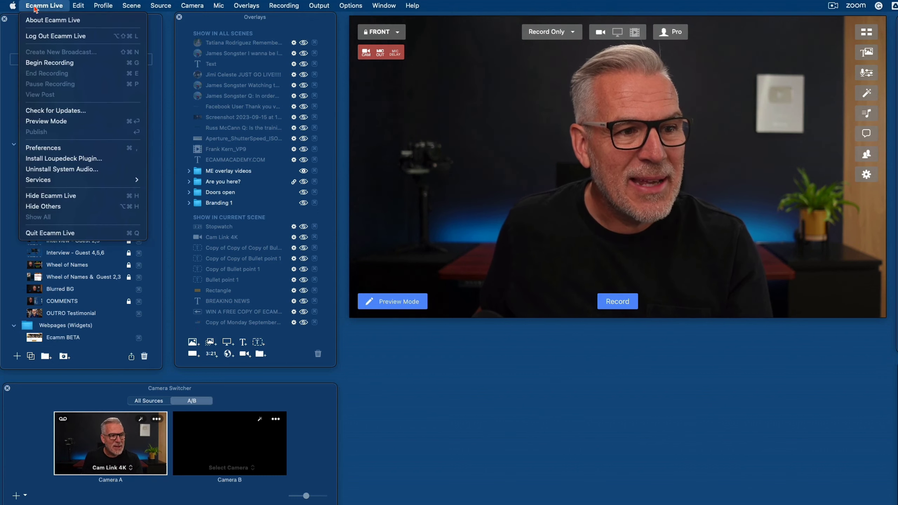
{"action": "left_click", "coordinate": [40, 111]}
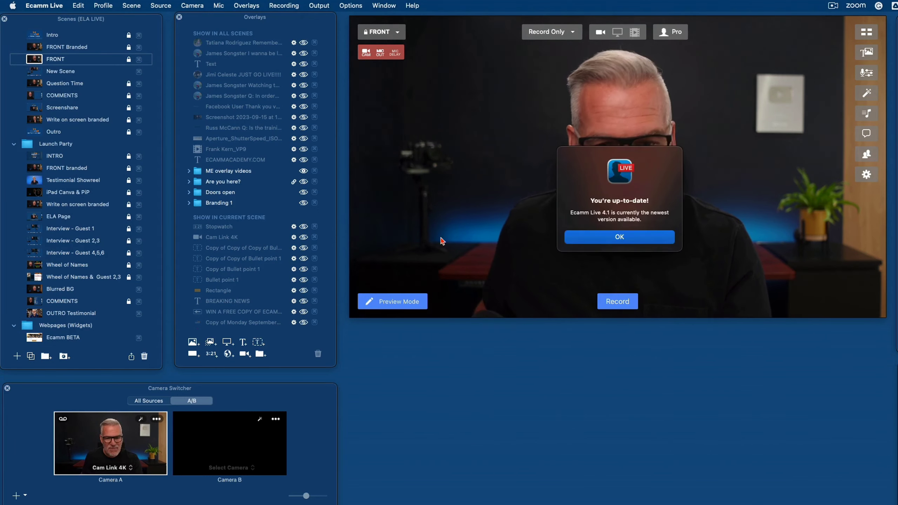
{"action": "left_click", "coordinate": [620, 237]}
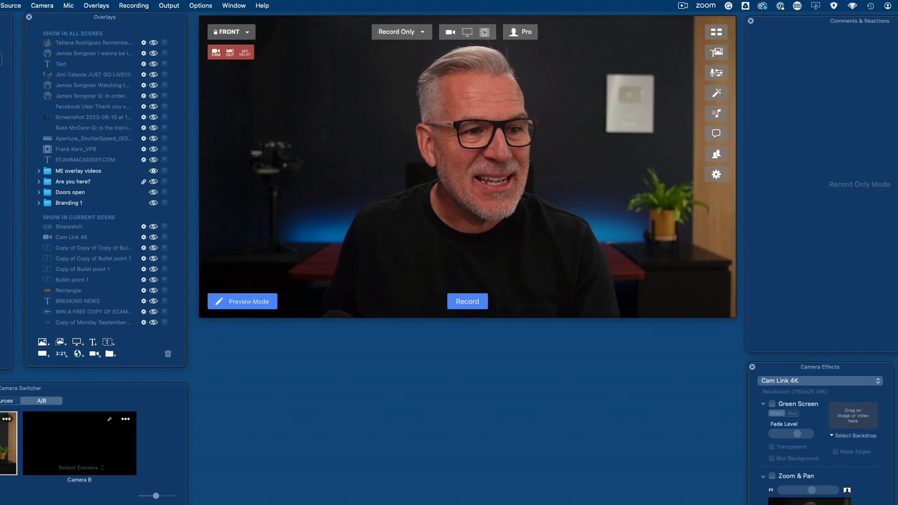
Step: Open the settings of the Comments scene's screen share overlay and review the display and application sources it can show
{"action": "key", "text": "Right"}
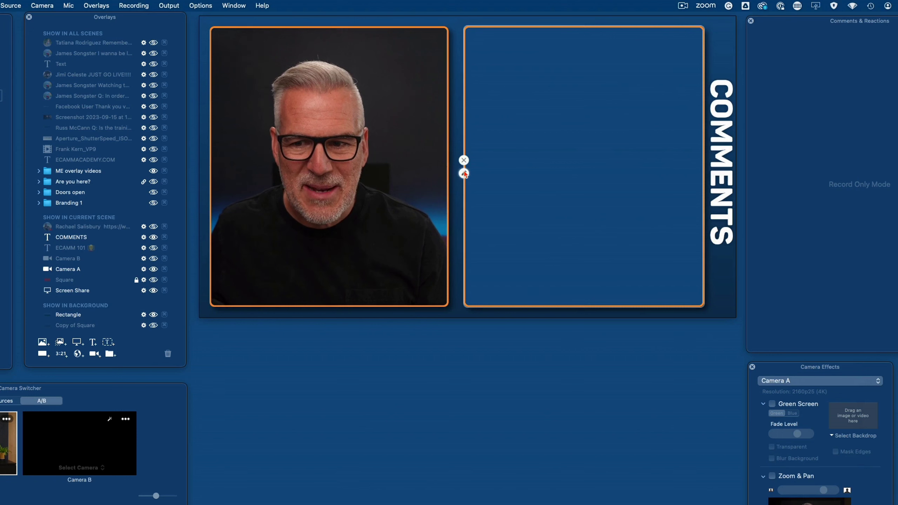
{"action": "left_click", "coordinate": [464, 173]}
{"action": "left_click", "coordinate": [362, 56]}
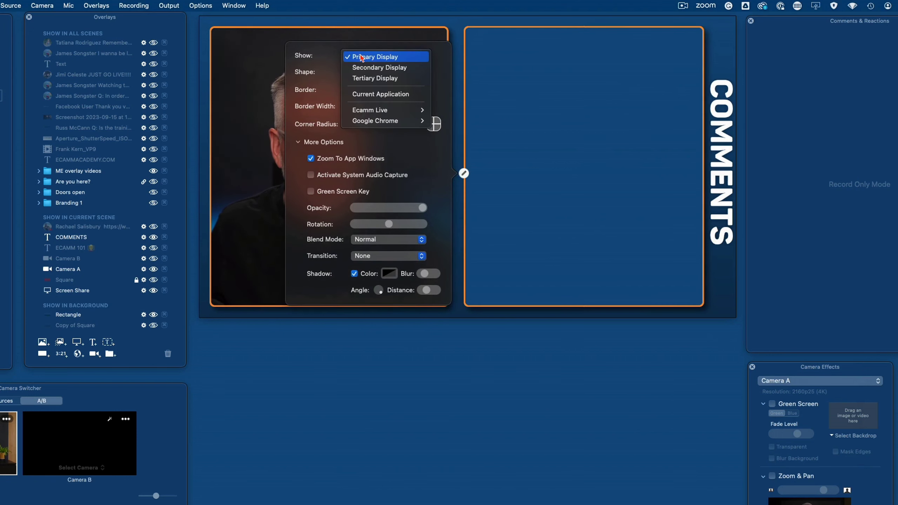
{"action": "left_click", "coordinate": [364, 108]}
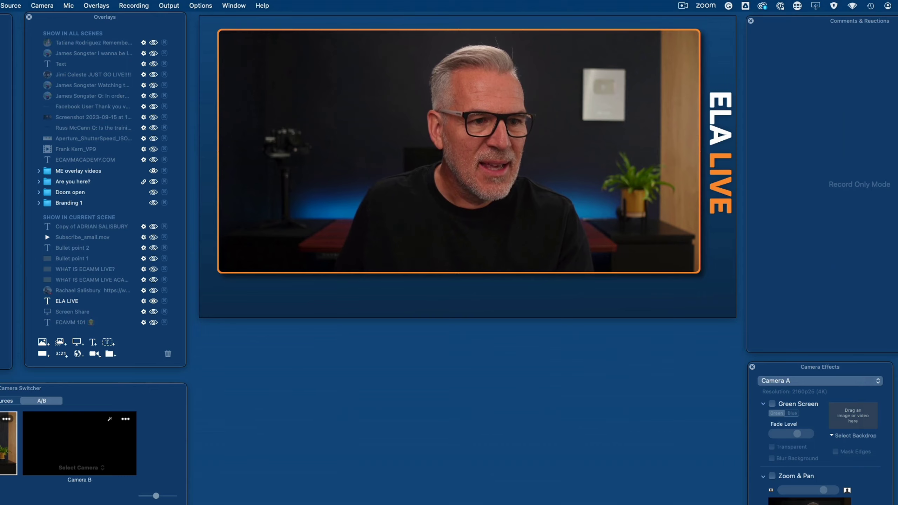
Step: Create a new scene in the 4.1 folder and set its source to Blank
{"action": "left_click", "coordinate": [26, 121]}
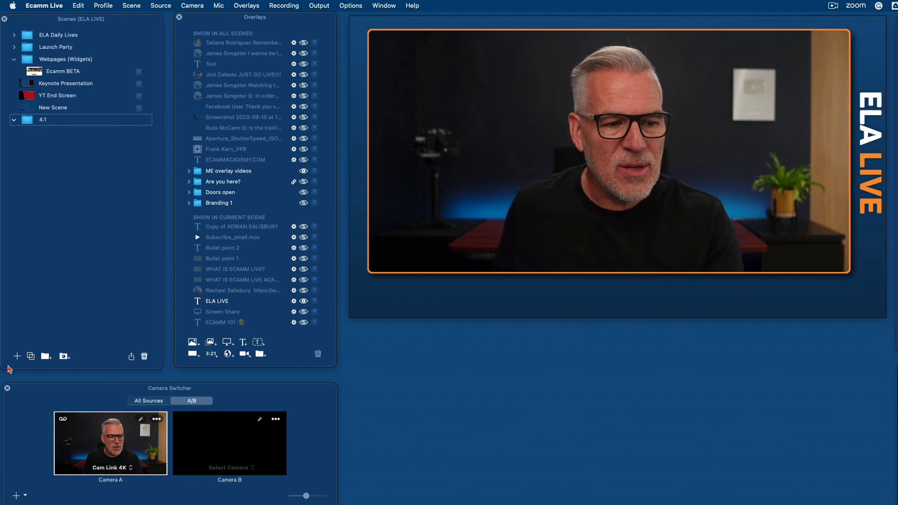
{"action": "left_click", "coordinate": [17, 355]}
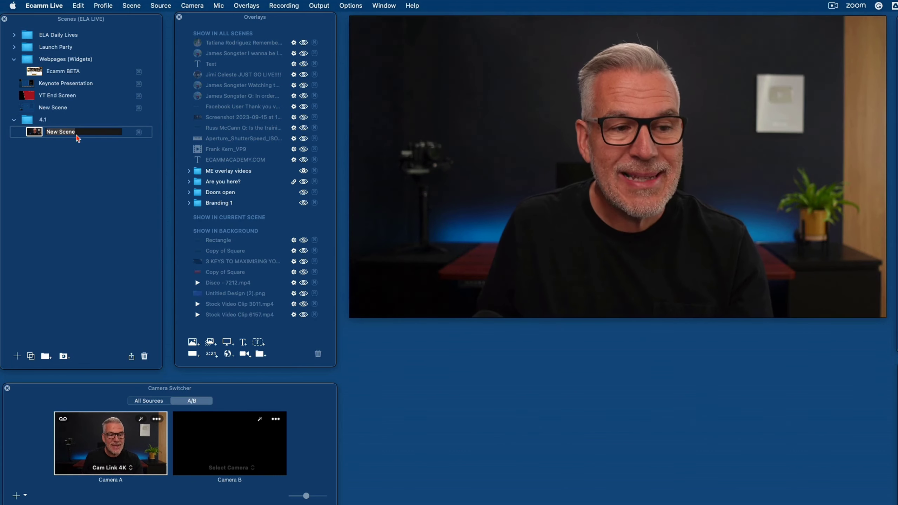
{"action": "left_click", "coordinate": [160, 5]}
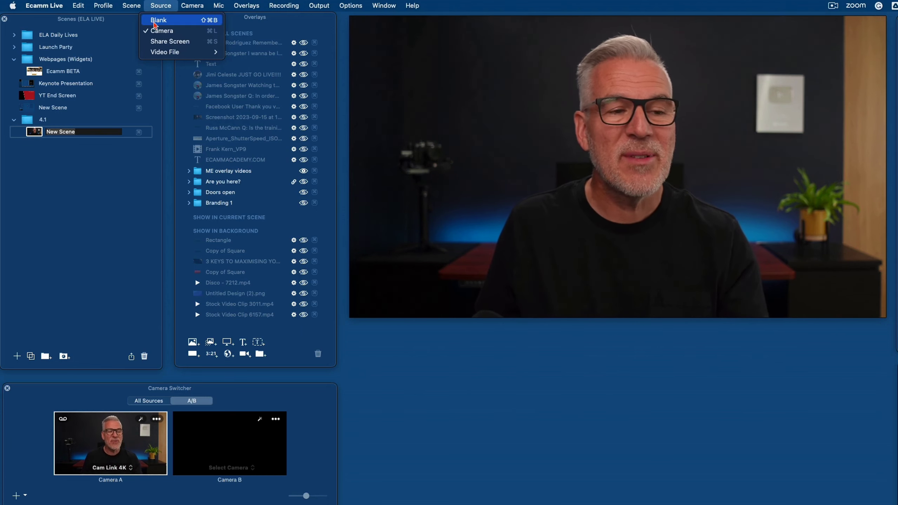
{"action": "left_click", "coordinate": [156, 20]}
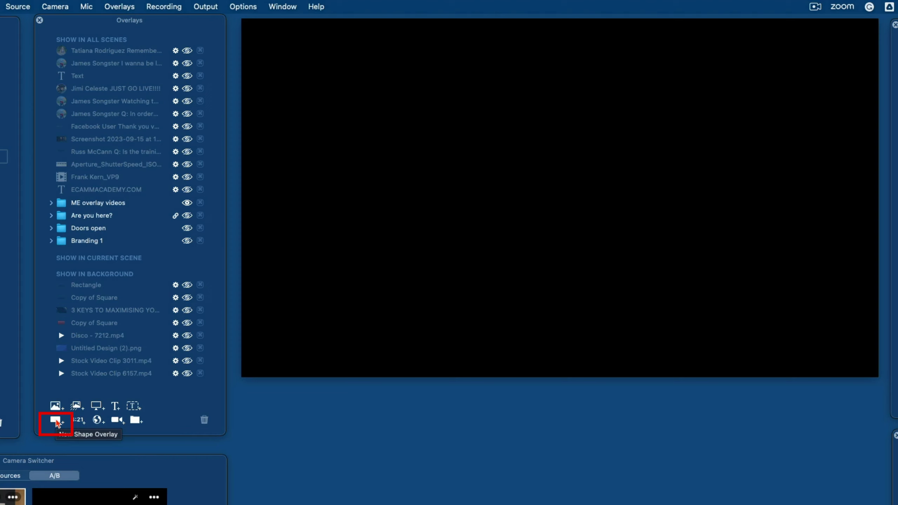
Step: Add a rectangle shape overlay, stretch it to fill the whole canvas, and open its settings
{"action": "left_click", "coordinate": [55, 421]}
{"action": "left_click_drag", "start_coordinate": [553, 257], "coordinate": [878, 378]}
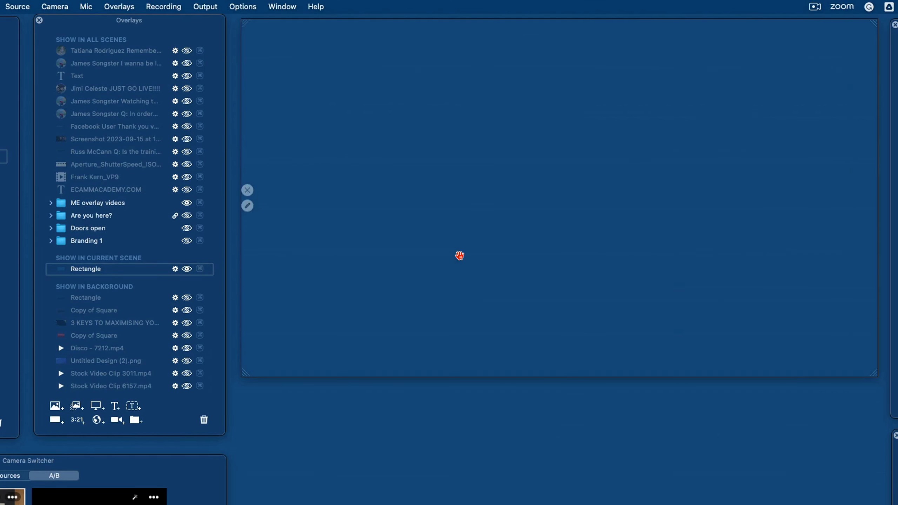
{"action": "left_click", "coordinate": [247, 206]}
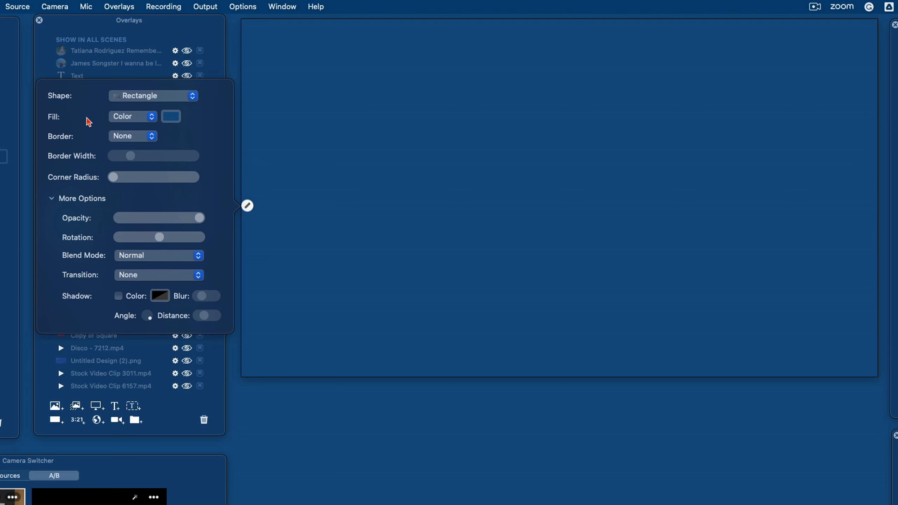
Step: Shrink the rectangle so the black canvas surrounds it, and look through its available shape options
{"action": "left_click", "coordinate": [339, 147]}
{"action": "left_click_drag", "start_coordinate": [343, 152], "coordinate": [366, 150]}
{"action": "left_click", "coordinate": [278, 198]}
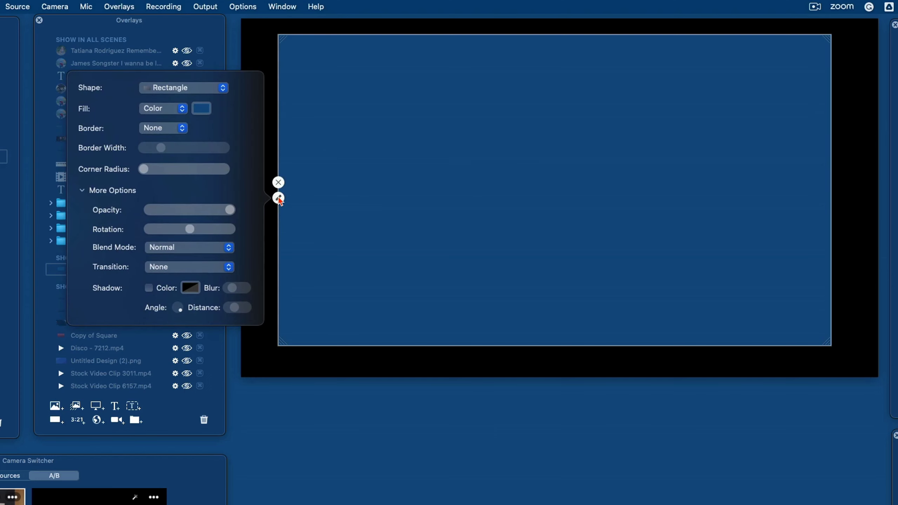
{"action": "left_click", "coordinate": [169, 89]}
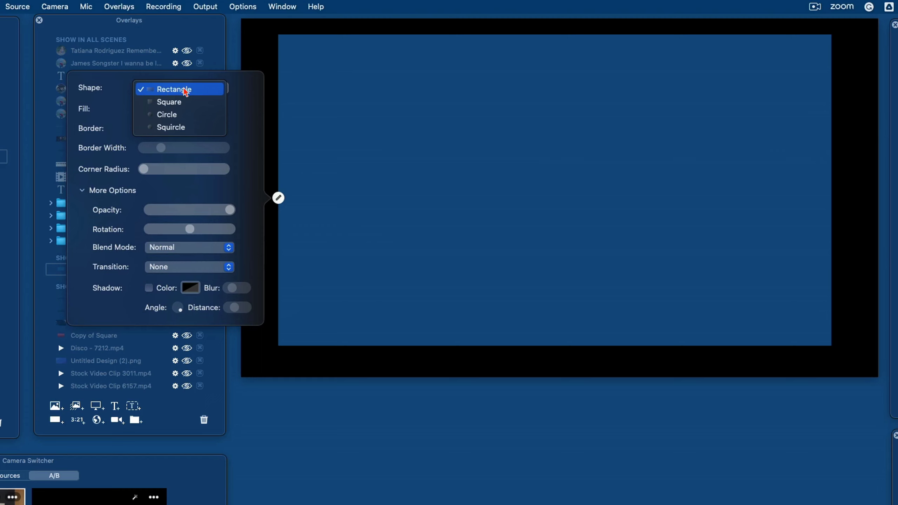
{"action": "left_click", "coordinate": [105, 110]}
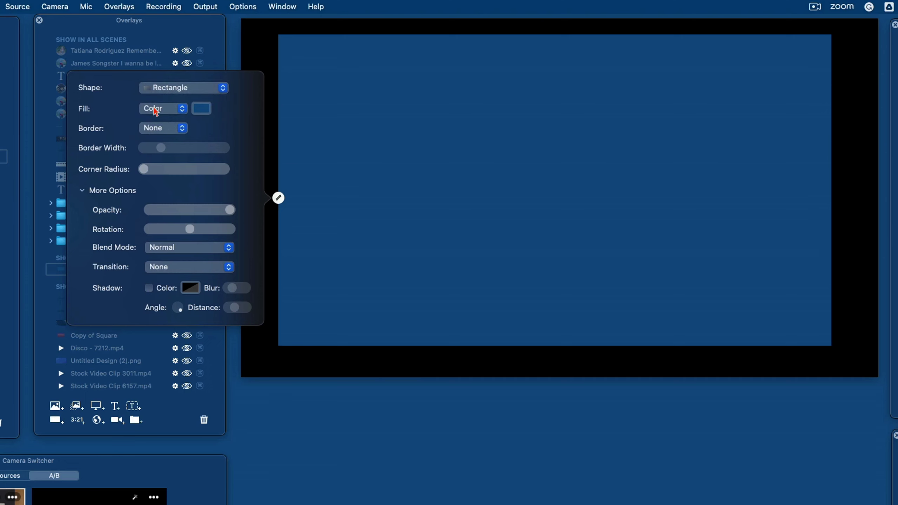
Step: Try the rectangle's colour swatches, and give it a thick orange border with slightly rounded corners
{"action": "left_click", "coordinate": [199, 109]}
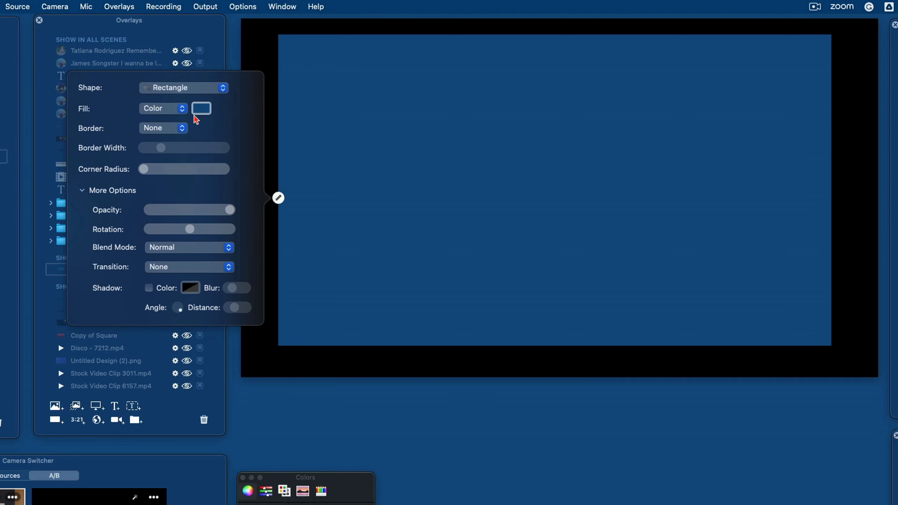
{"action": "left_click_drag", "start_coordinate": [364, 478], "coordinate": [357, 408]}
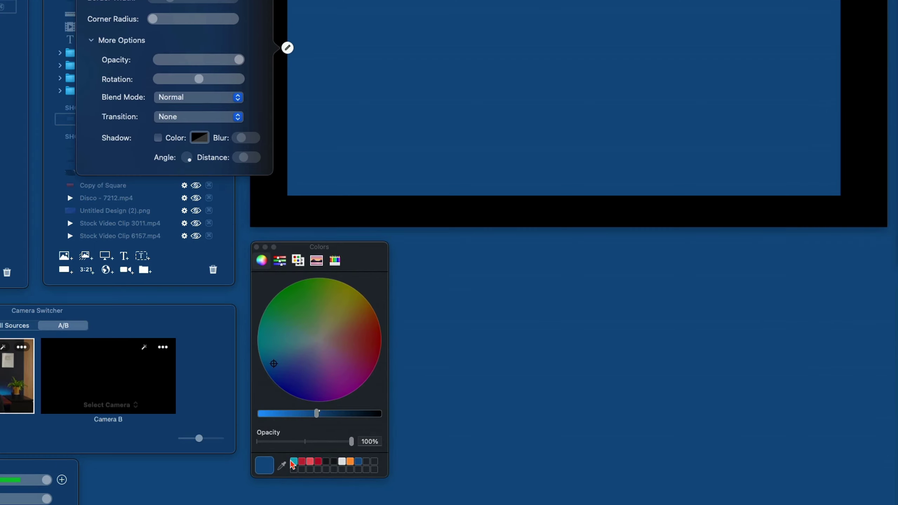
{"action": "left_click", "coordinate": [302, 463]}
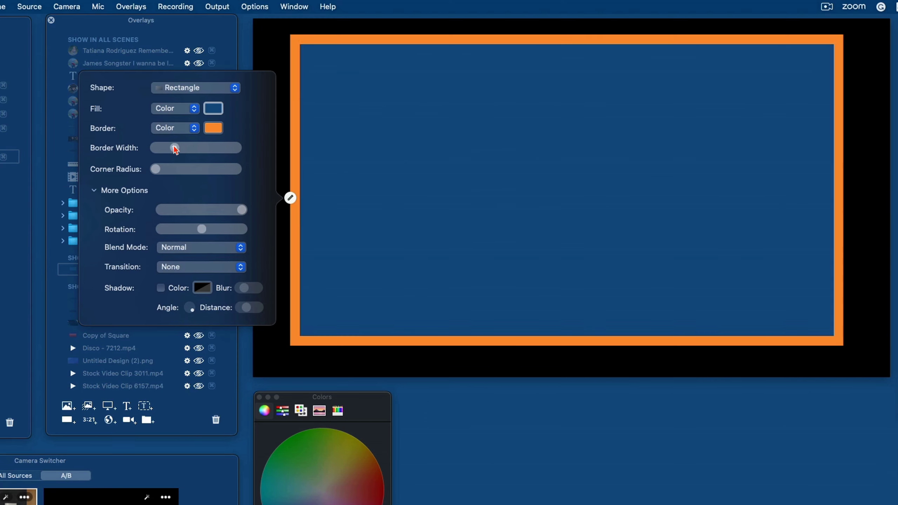
{"action": "left_click_drag", "start_coordinate": [177, 148], "coordinate": [168, 169]}
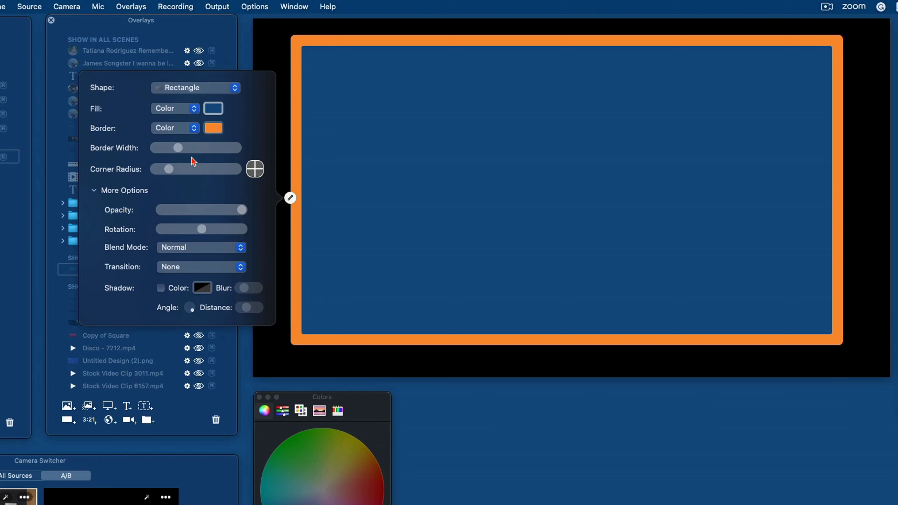
Step: Set the rectangle's border to None and its corner radius to the minimum for square corners
{"action": "left_click", "coordinate": [160, 126]}
{"action": "left_click", "coordinate": [166, 117]}
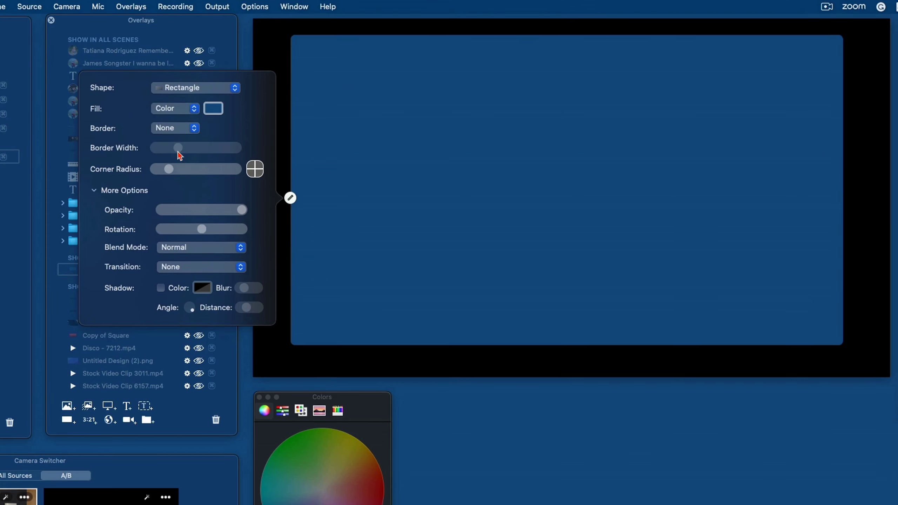
{"action": "left_click_drag", "start_coordinate": [167, 172], "coordinate": [140, 172]}
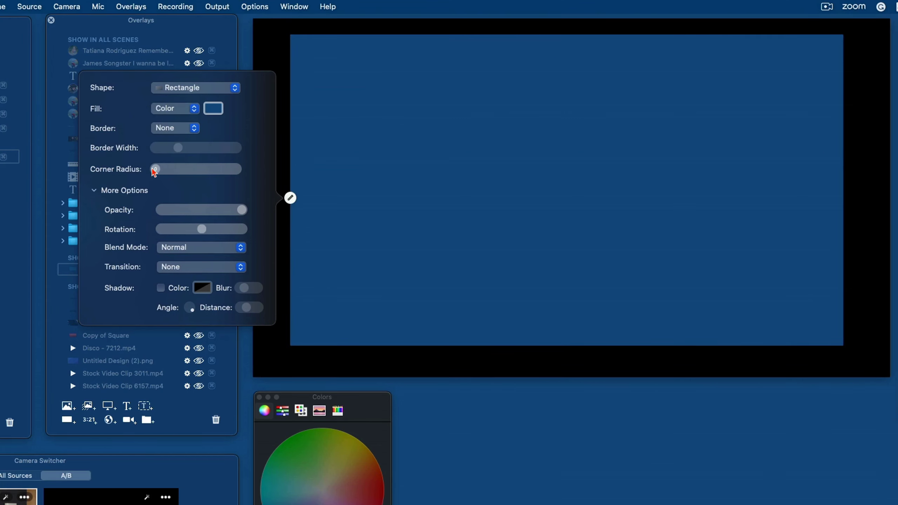
Step: Review the rectangle's fill types and enlarge it to cover the full canvas
{"action": "left_click", "coordinate": [176, 112]}
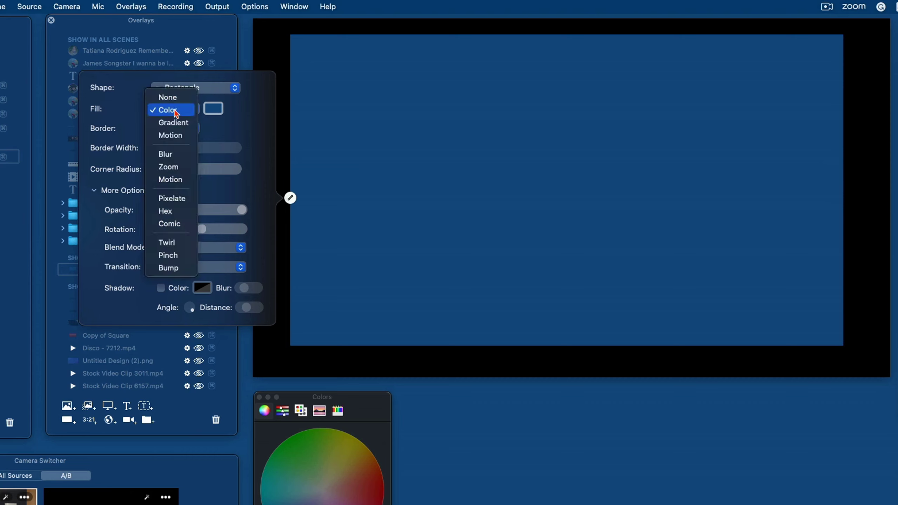
{"action": "left_click", "coordinate": [446, 160]}
{"action": "left_click", "coordinate": [445, 157]}
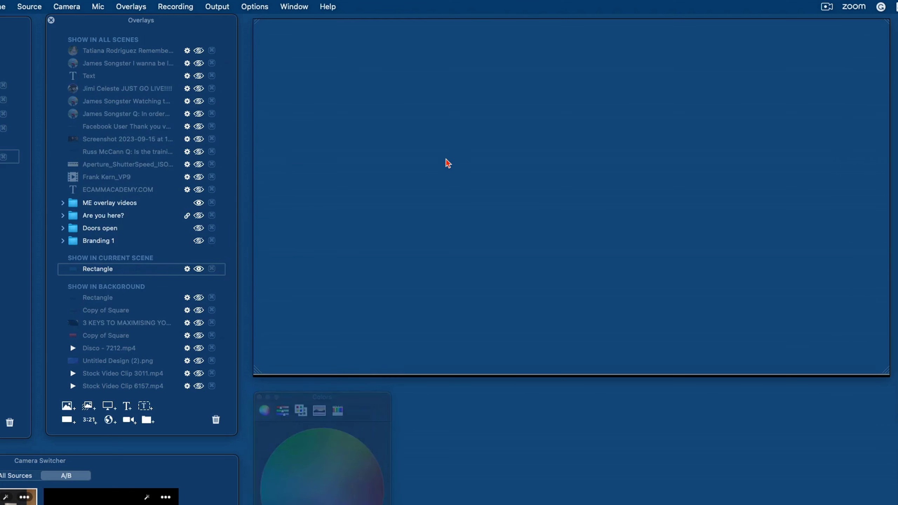
Step: Move the rectangle overlay from the current scene group to the Show in Background group
{"action": "mouse_move", "coordinate": [447, 165]}
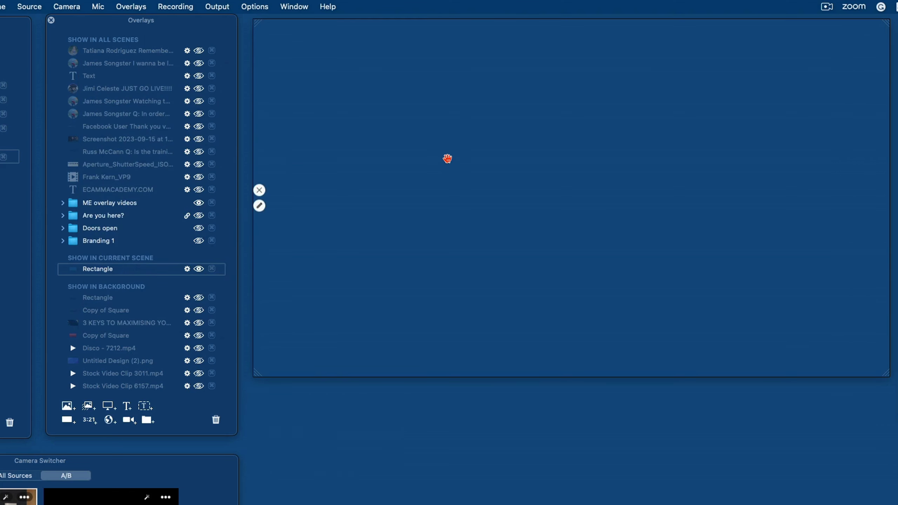
{"action": "mouse_move", "coordinate": [115, 272]}
{"action": "left_click_drag", "start_coordinate": [102, 272], "coordinate": [99, 295]}
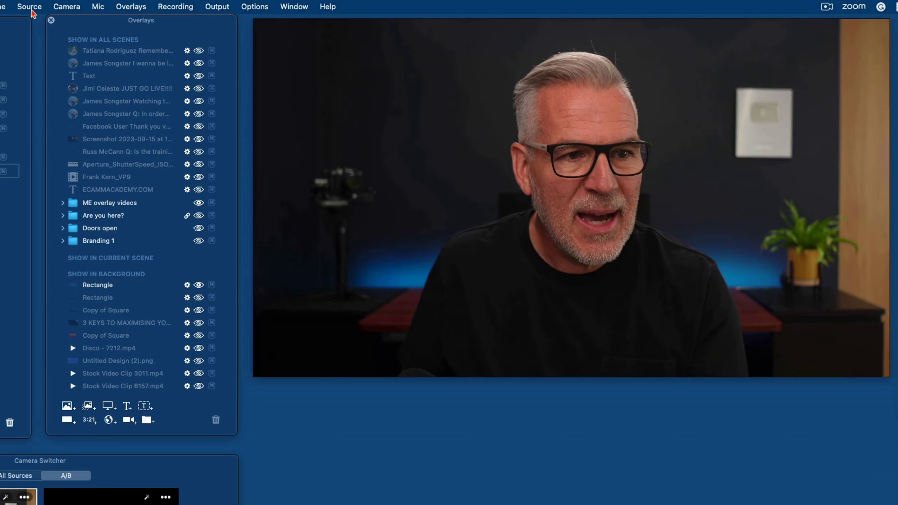
Step: Set the additional new scene's source to Blank and look over the overlays shown in the background
{"action": "left_click", "coordinate": [30, 6]}
{"action": "left_click", "coordinate": [28, 24]}
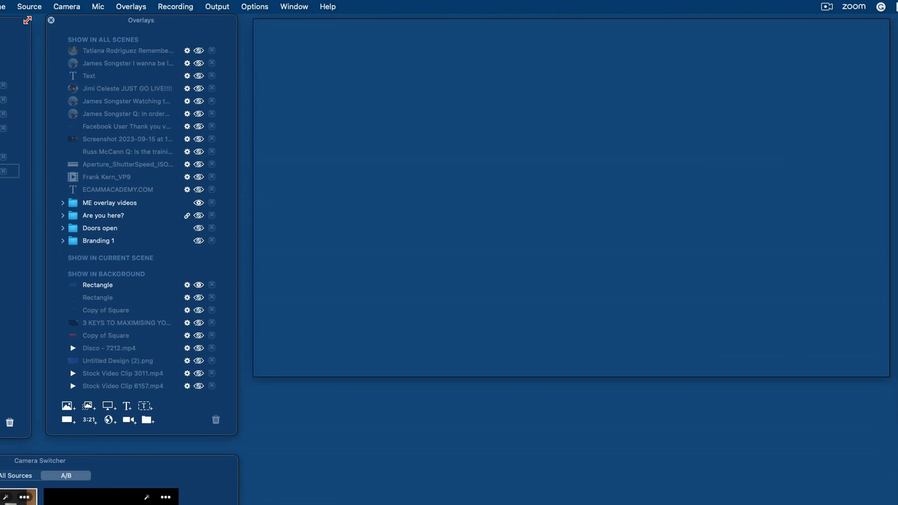
{"action": "scroll", "coordinate": [150, 337], "scroll_direction": "down", "scroll_amount": 1}
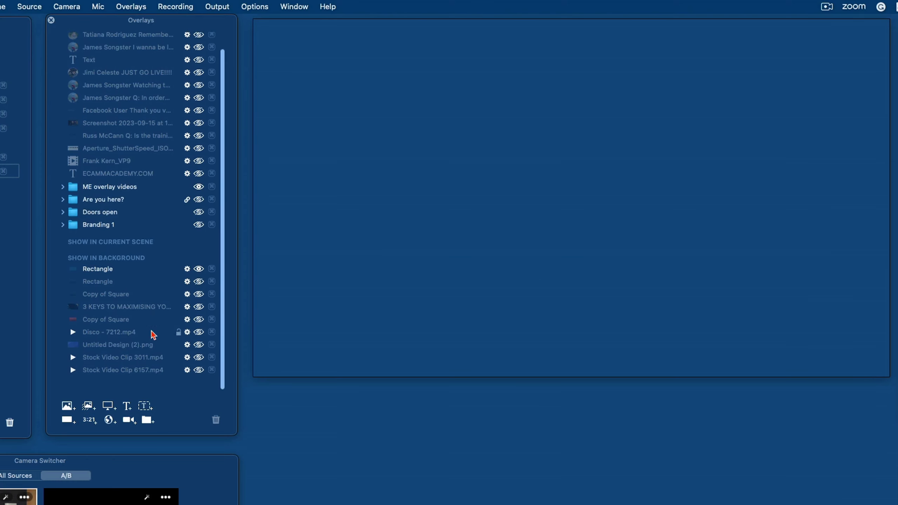
{"action": "mouse_move", "coordinate": [105, 288]}
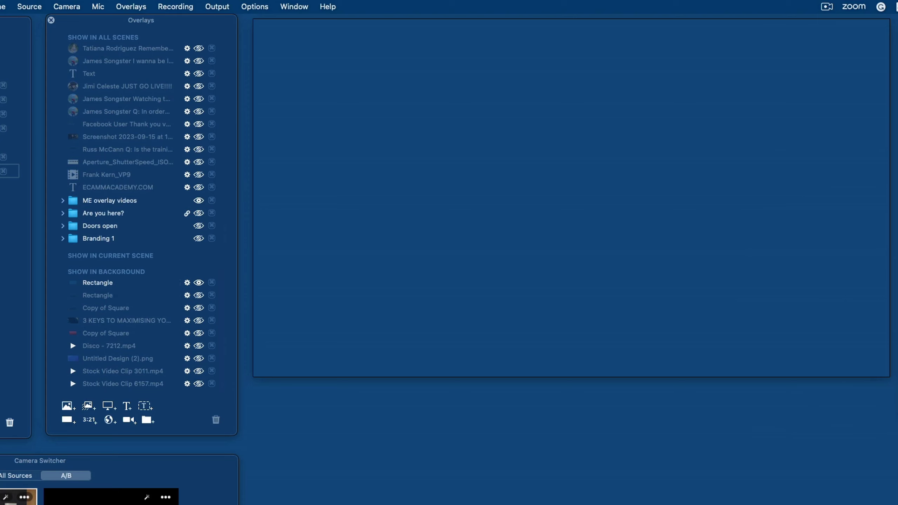
{"action": "scroll", "coordinate": [141, 212], "scroll_direction": "up", "scroll_amount": 1}
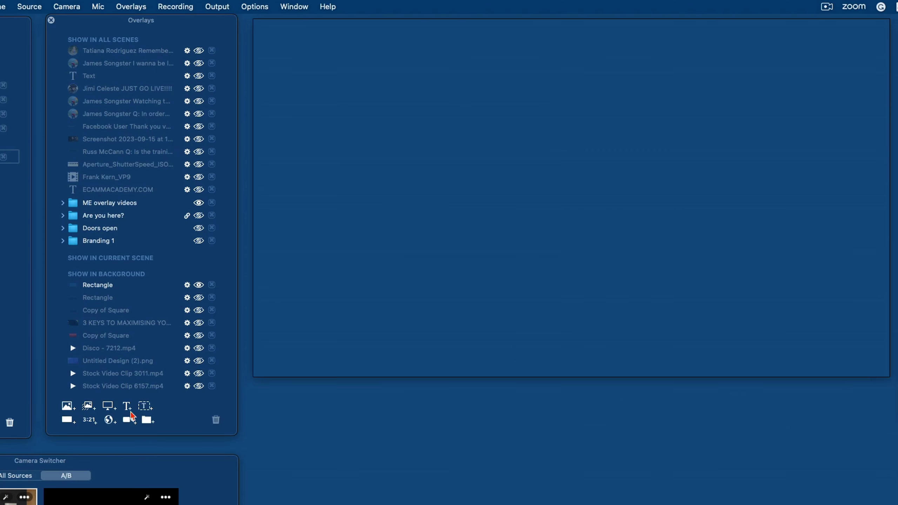
Step: Add a Cam Link 4K camera overlay and position it with the blue background visible around its edges
{"action": "left_click", "coordinate": [128, 422]}
{"action": "left_click_drag", "start_coordinate": [435, 202], "coordinate": [462, 180]}
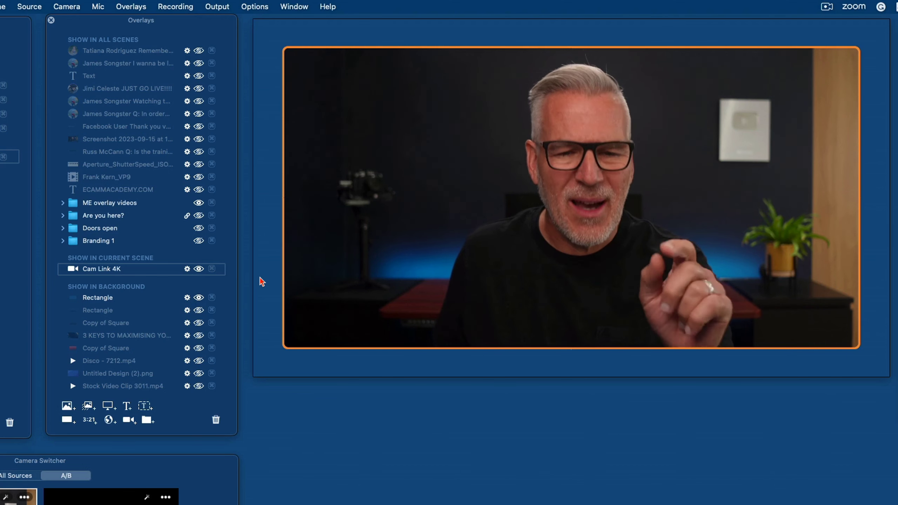
Step: Change the background rectangle's fill to Gradient with light red as the second colour
{"action": "left_click", "coordinate": [187, 298]}
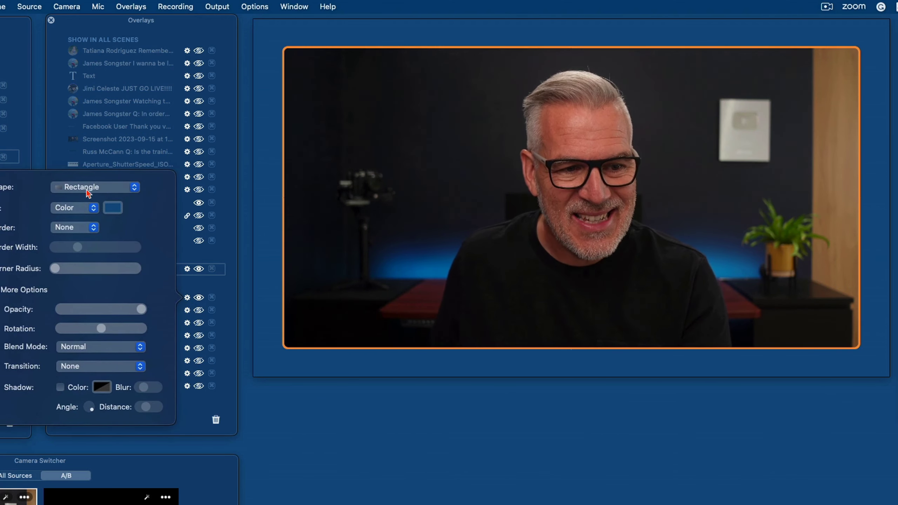
{"action": "left_click", "coordinate": [77, 210]}
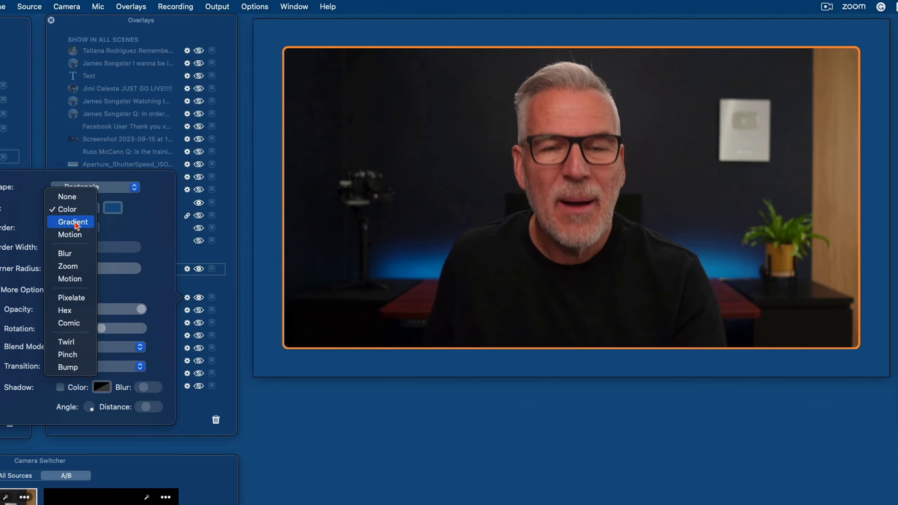
{"action": "left_click", "coordinate": [74, 222]}
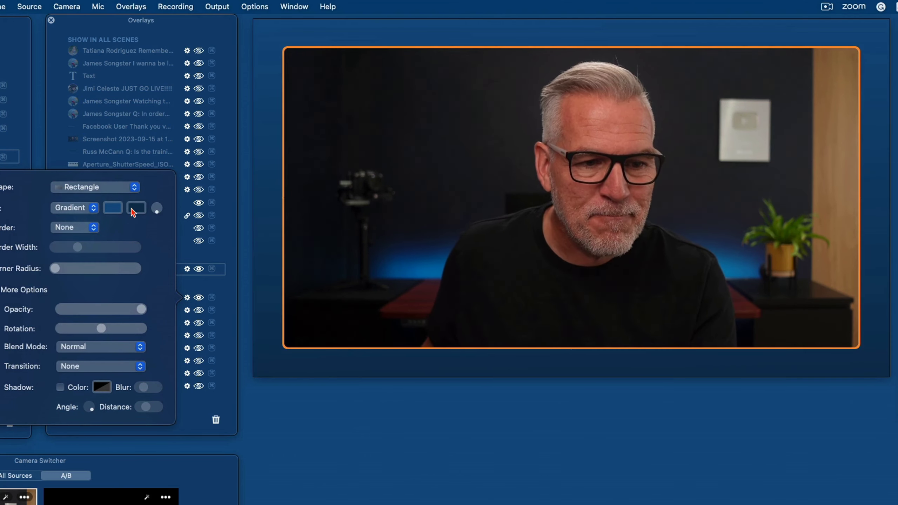
{"action": "left_click", "coordinate": [135, 208]}
{"action": "left_click", "coordinate": [364, 482]}
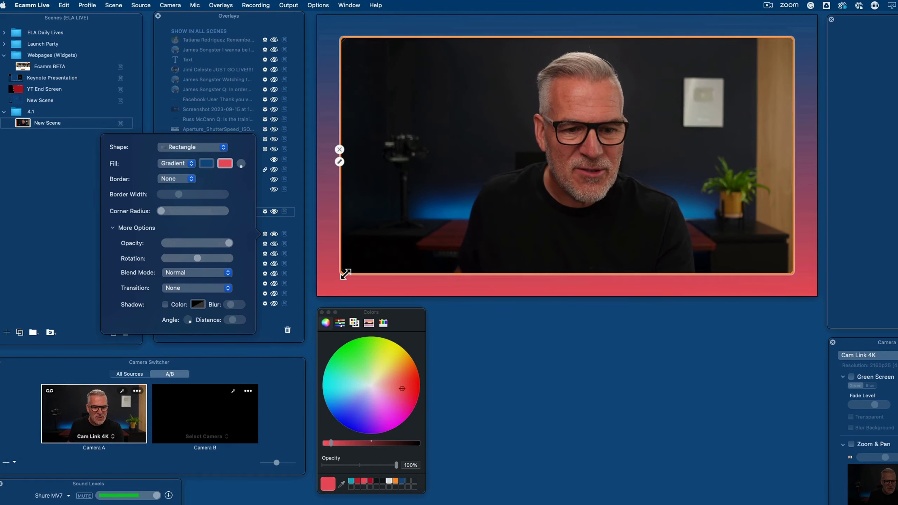
Step: Shrink the Cam Link 4K camera overlay into the upper-right corner of the canvas
{"action": "left_click_drag", "start_coordinate": [342, 272], "coordinate": [591, 163]}
{"action": "left_click", "coordinate": [395, 205]}
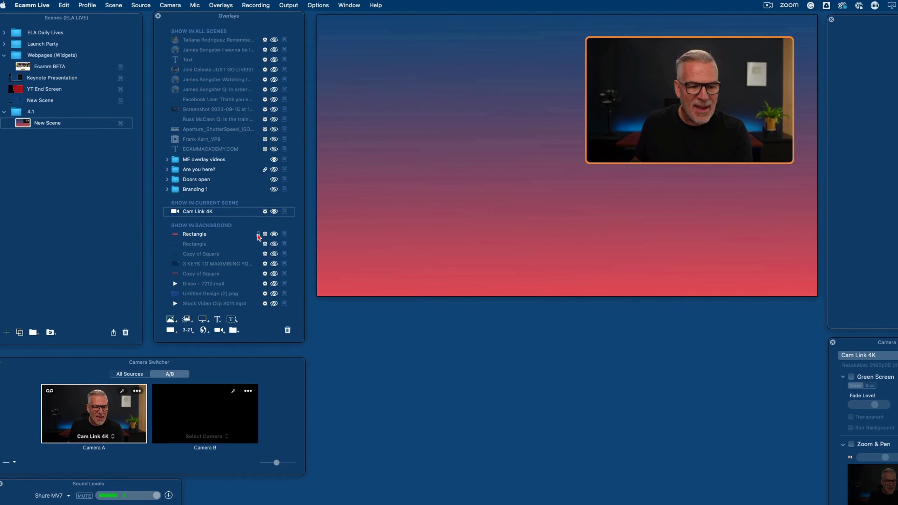
Step: Change the second gradient colour of the background rectangle to the saved blue, then darken it to a deep navy
{"action": "scroll", "coordinate": [266, 236], "scroll_direction": "down", "scroll_amount": 1}
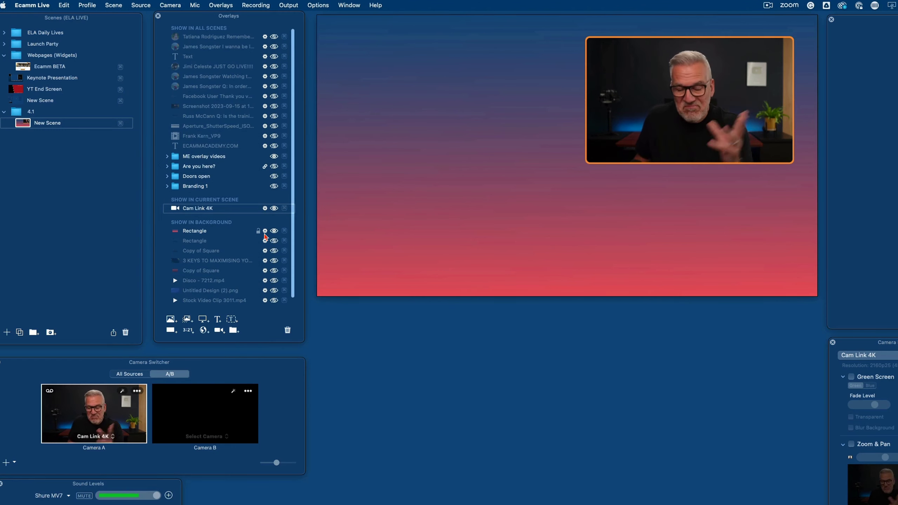
{"action": "left_click", "coordinate": [265, 231]}
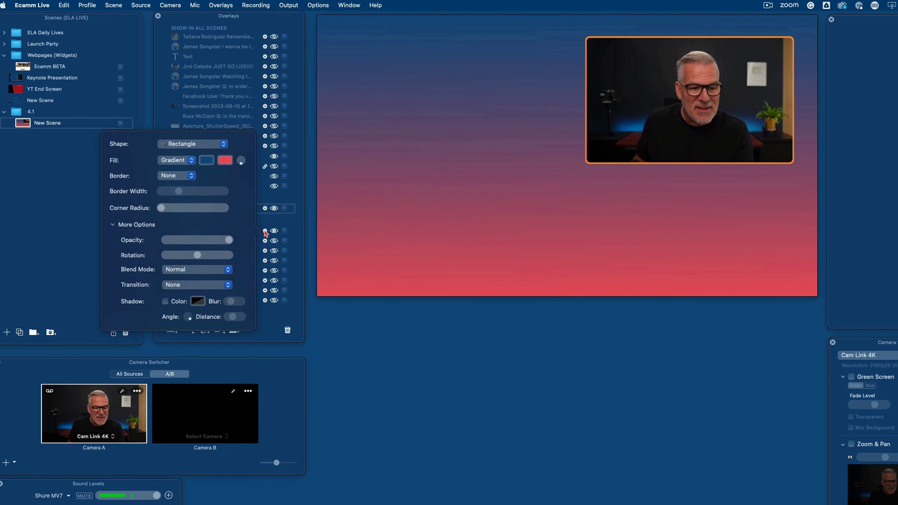
{"action": "left_click", "coordinate": [207, 161]}
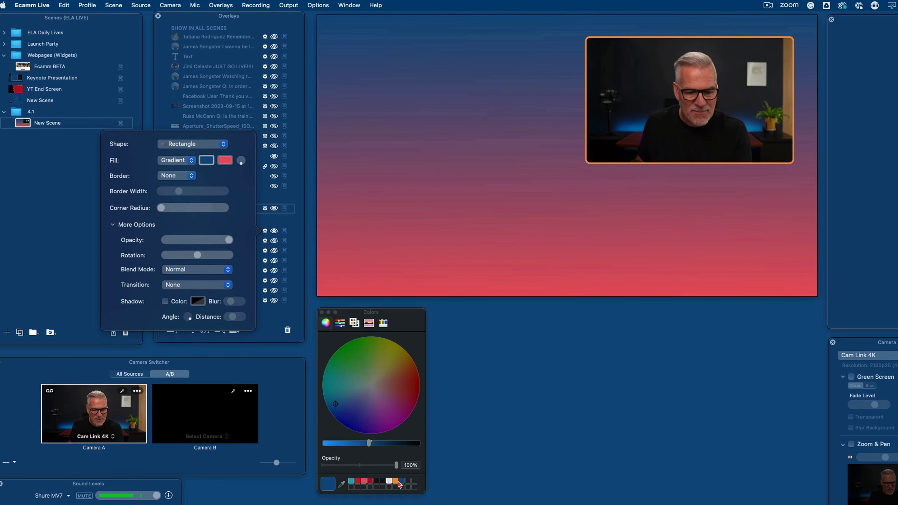
{"action": "left_click", "coordinate": [225, 161]}
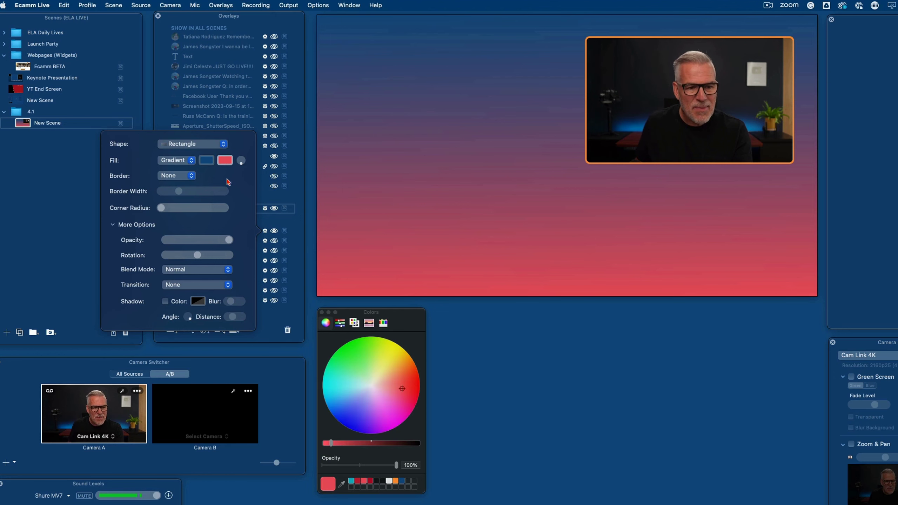
{"action": "left_click", "coordinate": [402, 482]}
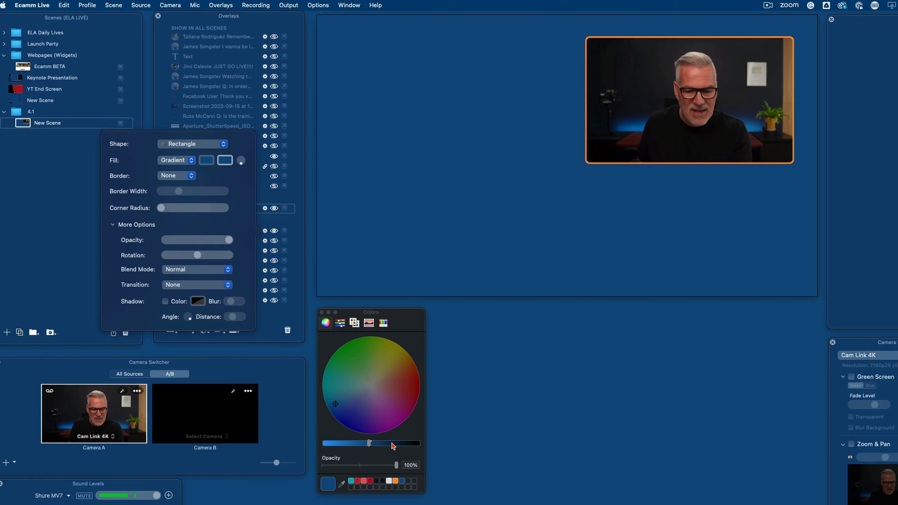
{"action": "left_click_drag", "start_coordinate": [370, 445], "coordinate": [386, 444]}
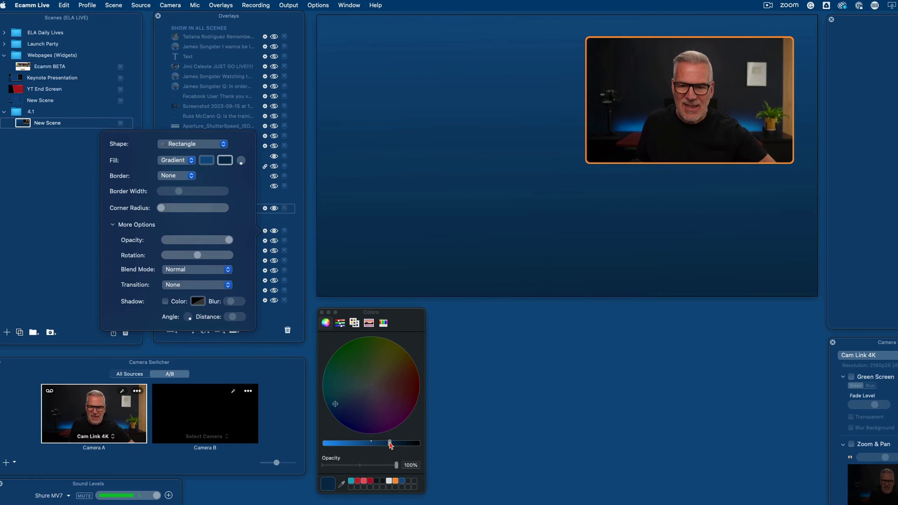
Step: Try different gradient angles on the background rectangle and return it to a vertical gradient with the dark colour at the bottom
{"action": "left_click", "coordinate": [212, 162]}
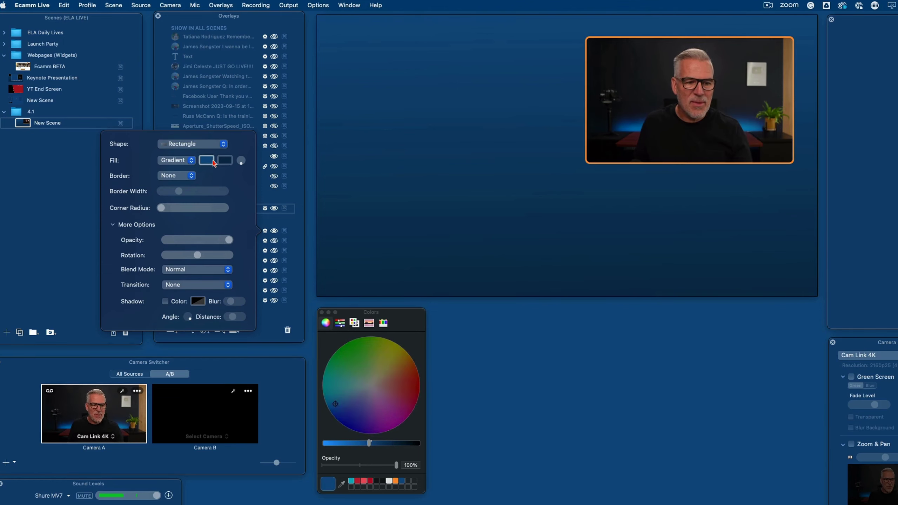
{"action": "left_click", "coordinate": [225, 160]}
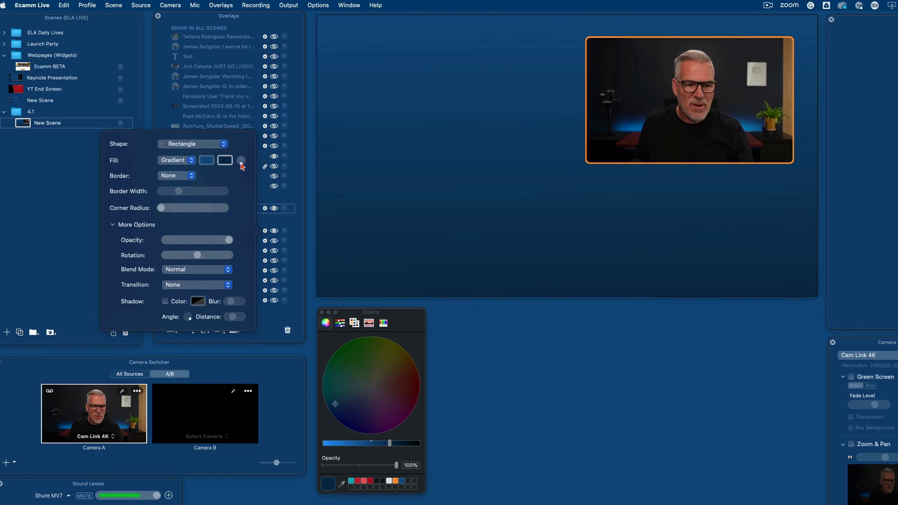
{"action": "left_click_drag", "start_coordinate": [242, 167], "coordinate": [240, 160]}
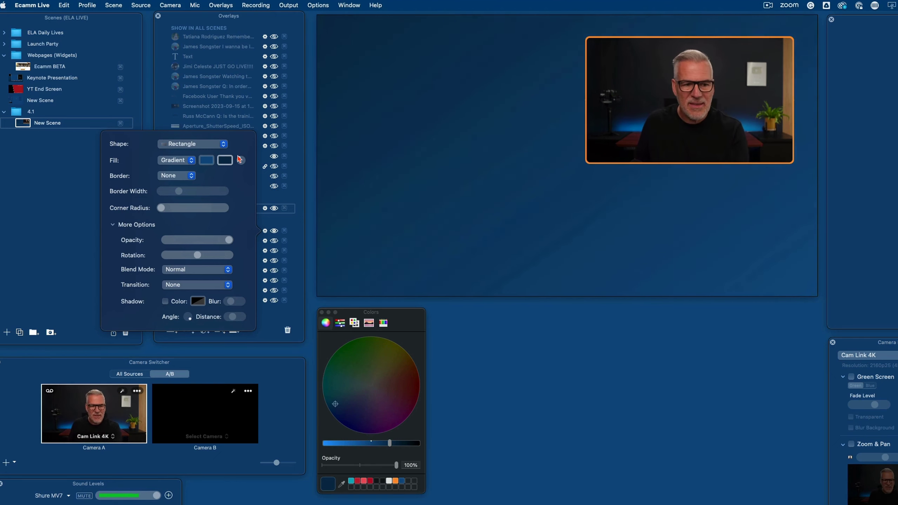
{"action": "left_click_drag", "start_coordinate": [241, 159], "coordinate": [244, 161]}
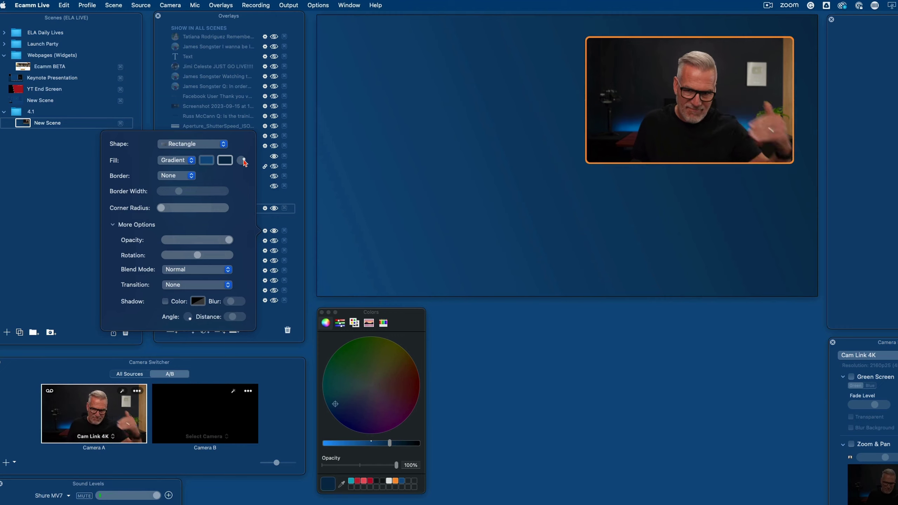
{"action": "left_click_drag", "start_coordinate": [244, 161], "coordinate": [243, 169]}
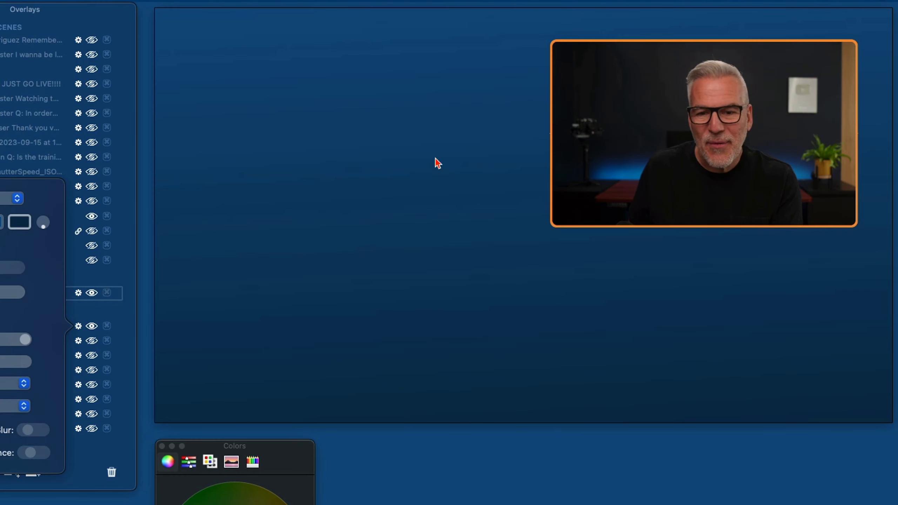
Step: Set the camera overlay's border to Gradient and widen it
{"action": "mouse_move", "coordinate": [566, 130]}
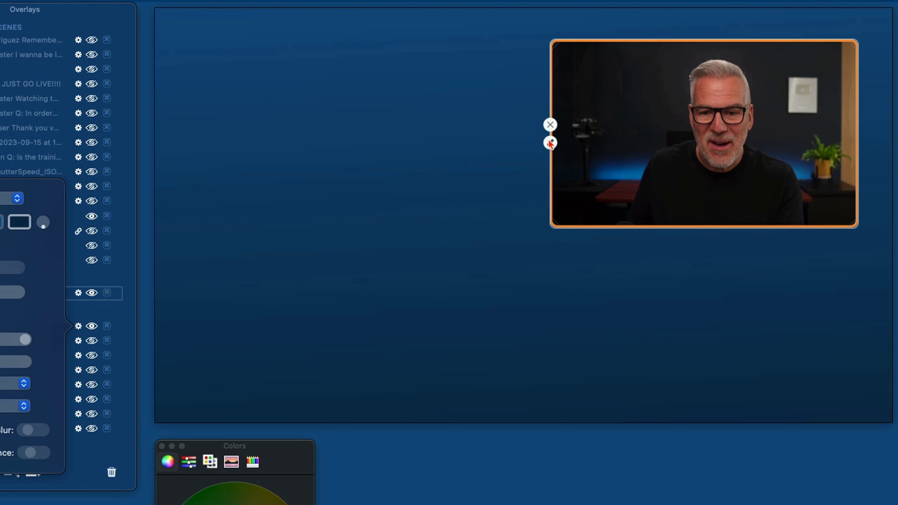
{"action": "left_click", "coordinate": [550, 143]}
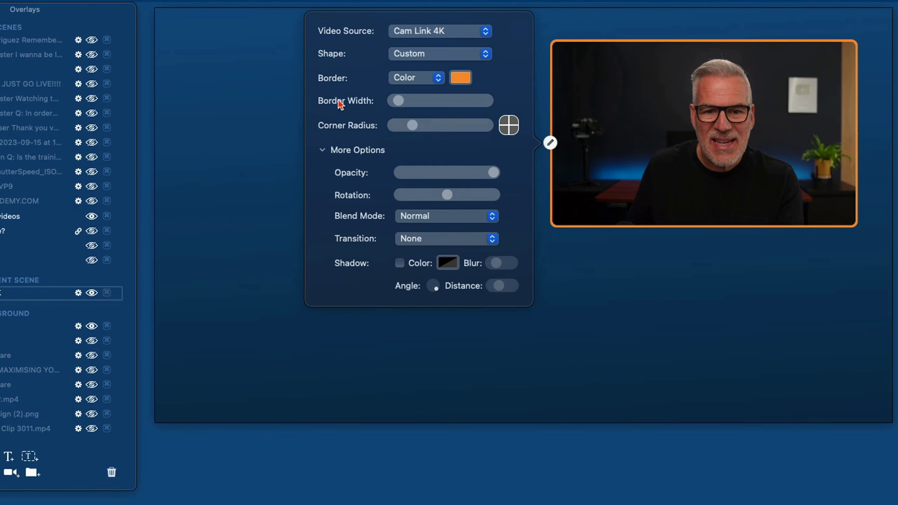
{"action": "left_click", "coordinate": [414, 79]}
{"action": "left_click", "coordinate": [411, 91]}
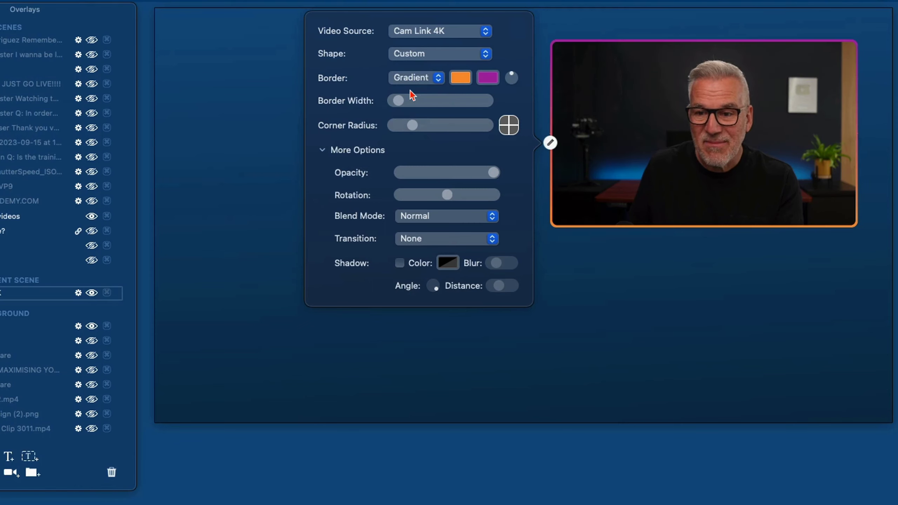
{"action": "left_click_drag", "start_coordinate": [399, 100], "coordinate": [411, 102]}
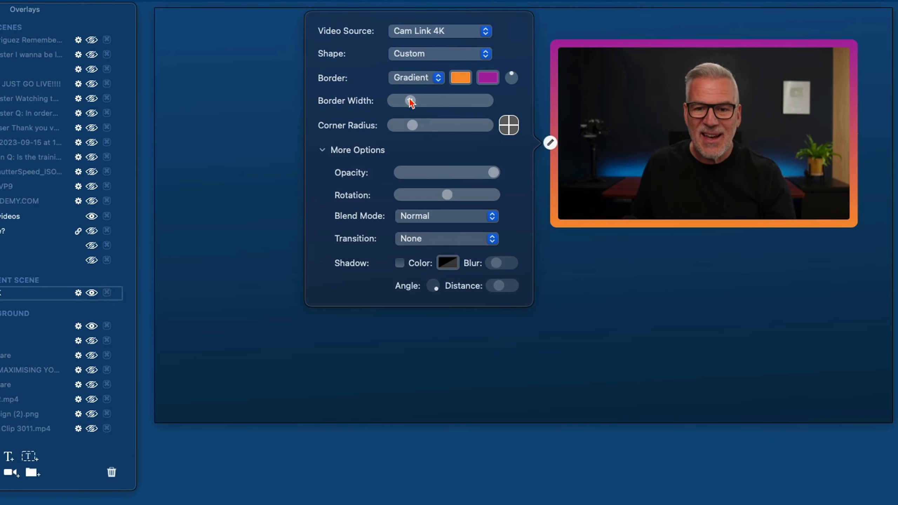
Step: Recolour the camera overlay's gradient border with dark navy as the first colour and blue as the second
{"action": "left_click", "coordinate": [461, 77]}
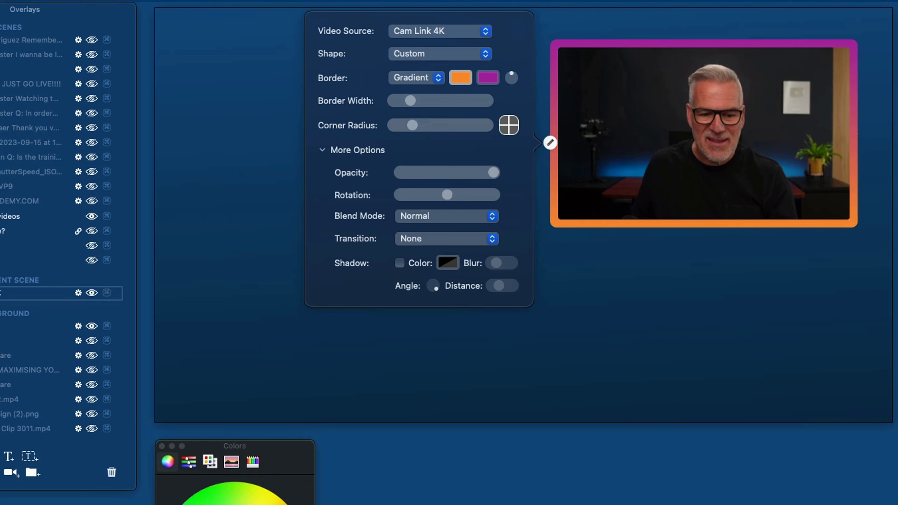
{"action": "left_click", "coordinate": [488, 79]}
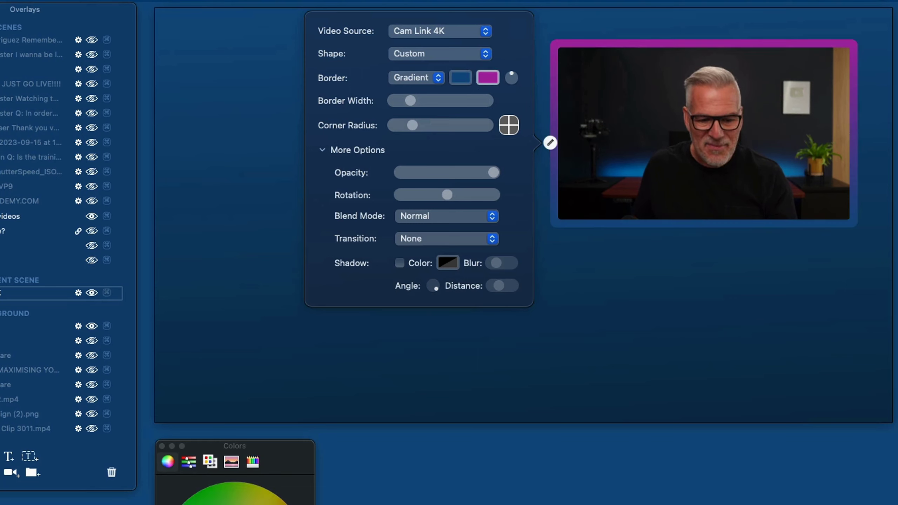
{"action": "left_click", "coordinate": [463, 75]}
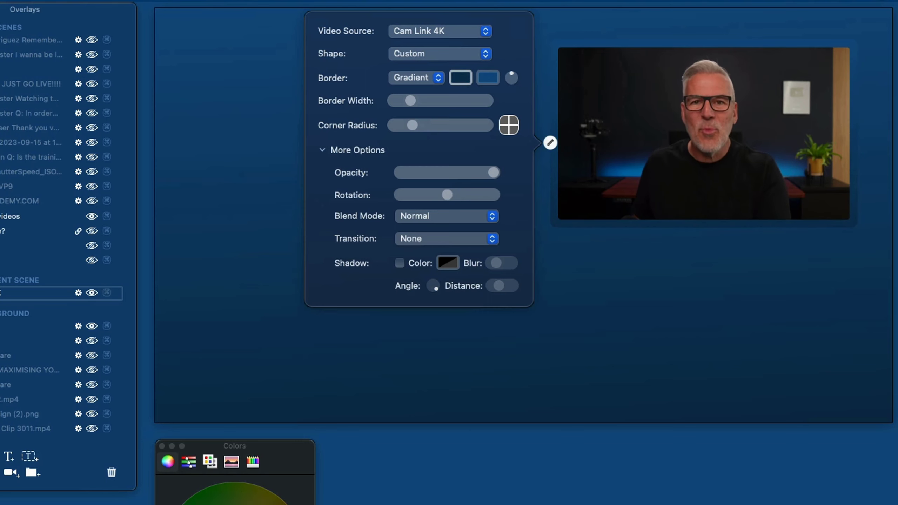
Step: Set the camera overlay's border back to a solid Color in orange and narrow its width to 4
{"action": "mouse_move", "coordinate": [424, 101]}
{"action": "left_click", "coordinate": [421, 53]}
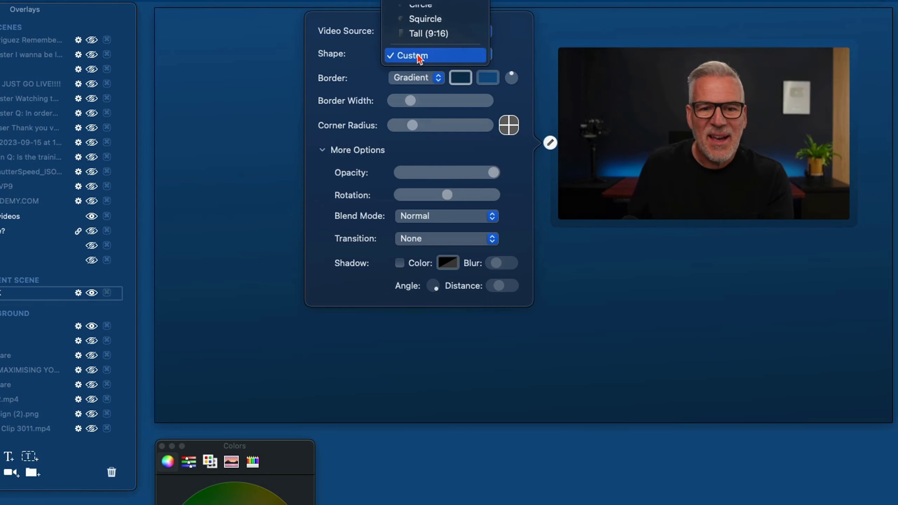
{"action": "left_click", "coordinate": [420, 57]}
{"action": "left_click", "coordinate": [416, 77]}
{"action": "left_click", "coordinate": [412, 62]}
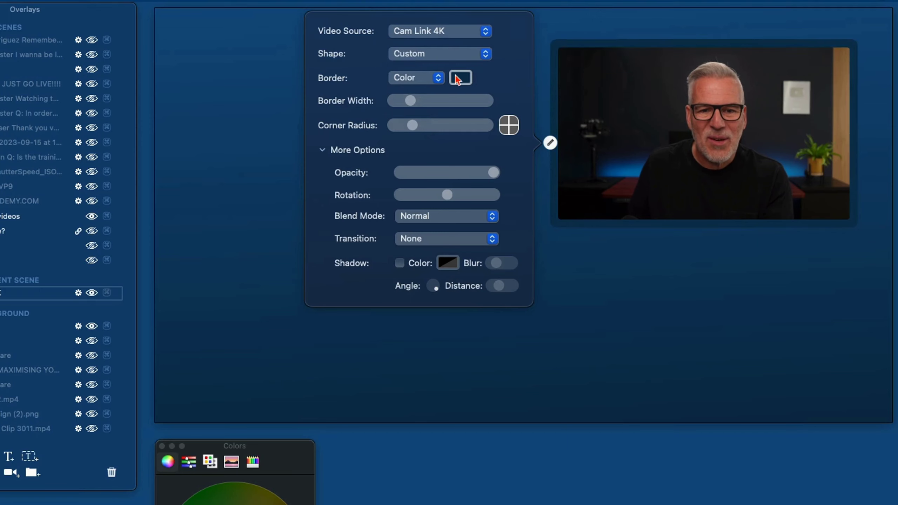
{"action": "left_click", "coordinate": [460, 79]}
{"action": "left_click", "coordinate": [459, 81]}
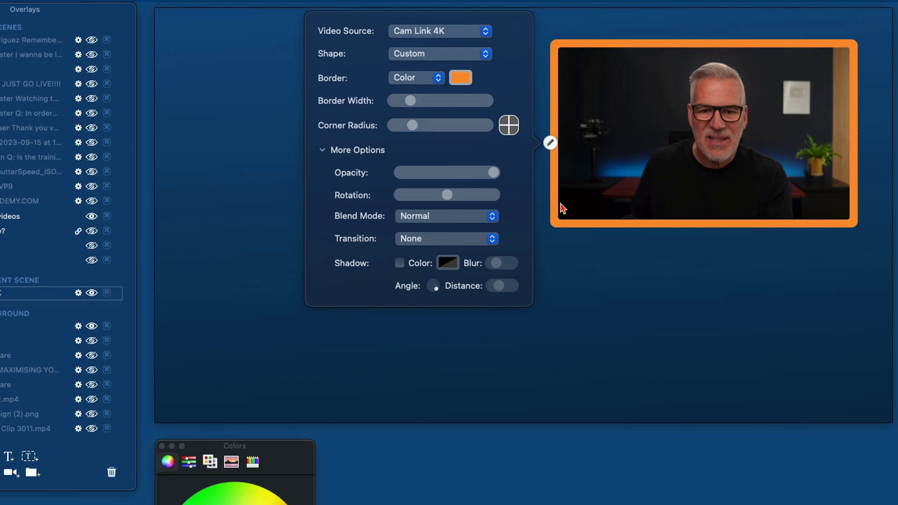
{"action": "left_click_drag", "start_coordinate": [410, 103], "coordinate": [401, 104]}
{"action": "left_click", "coordinate": [620, 301]}
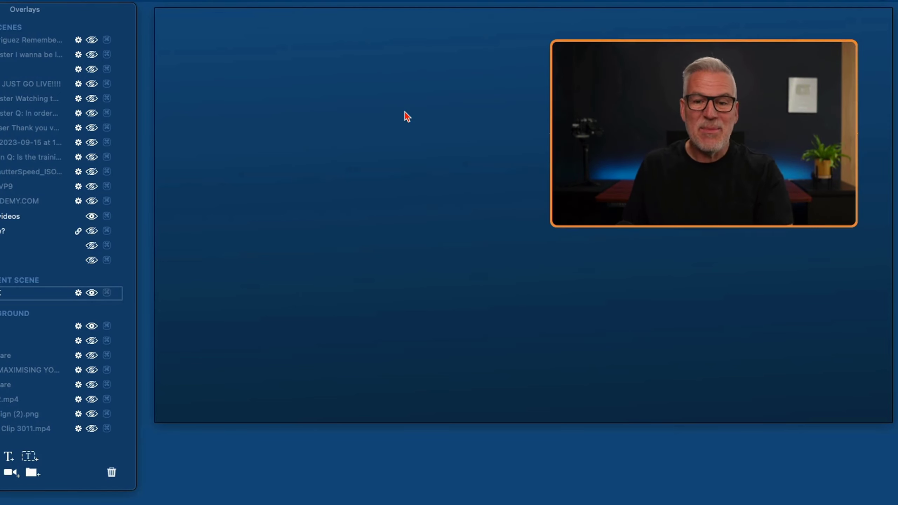
Step: Set the background rectangle's fill to Motion and enlarge the camera overlay until only a narrow edge of background shows
{"action": "left_click", "coordinate": [78, 326]}
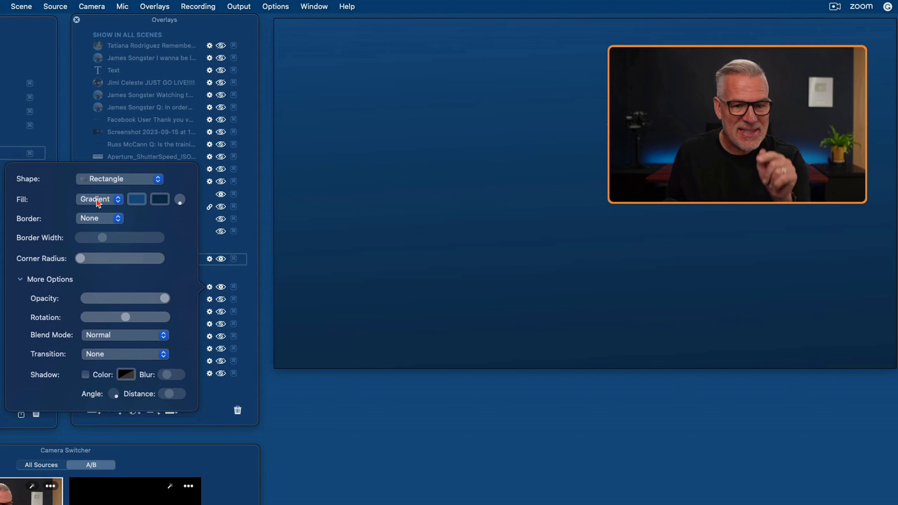
{"action": "left_click", "coordinate": [95, 213]}
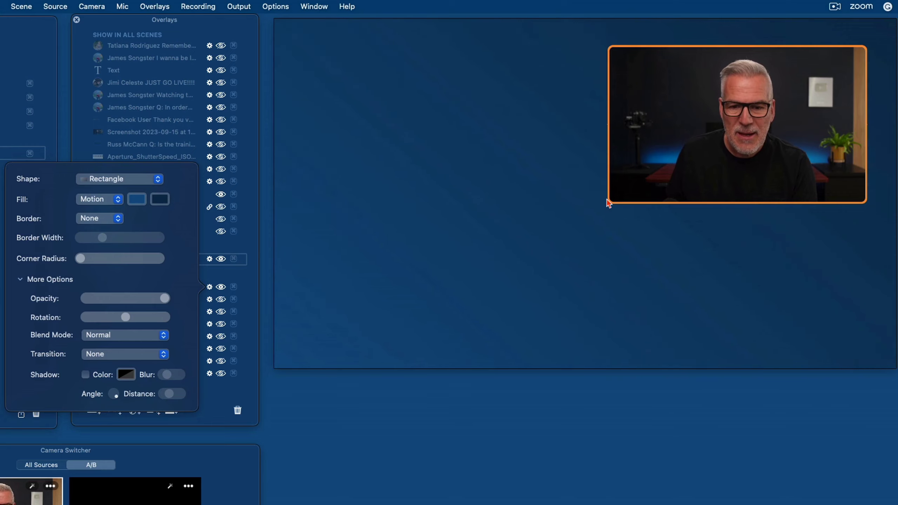
{"action": "left_click_drag", "start_coordinate": [612, 200], "coordinate": [300, 347]}
{"action": "left_click", "coordinate": [331, 371]}
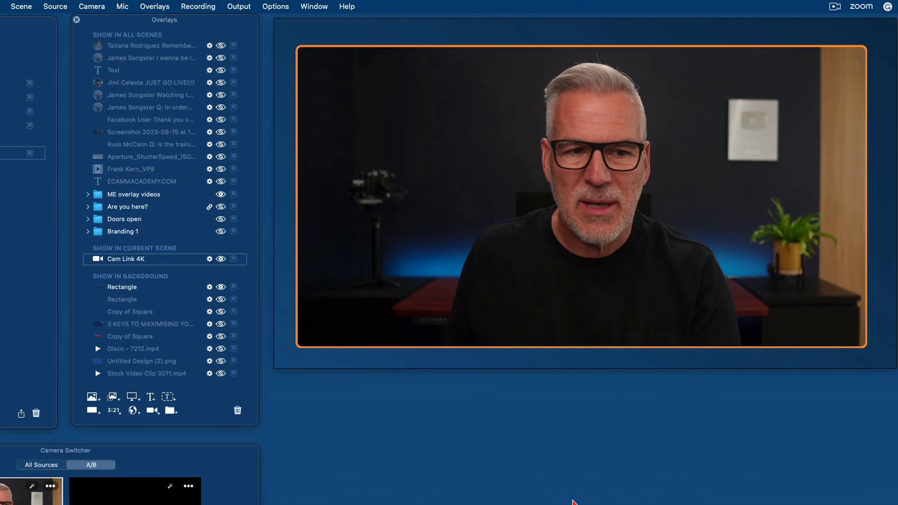
Step: Try orange as the second colour of the background rectangle's Motion fill
{"action": "left_click", "coordinate": [210, 288]}
{"action": "left_click", "coordinate": [160, 200]}
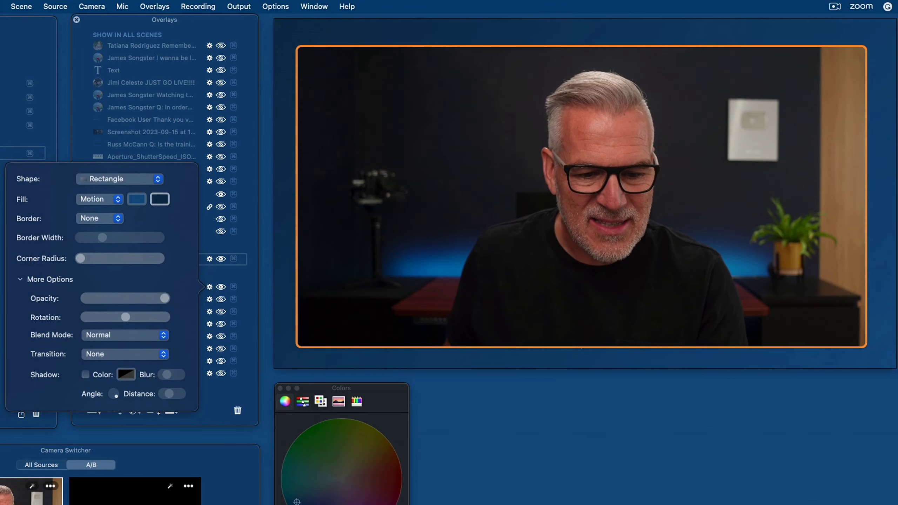
{"action": "left_click", "coordinate": [383, 456]}
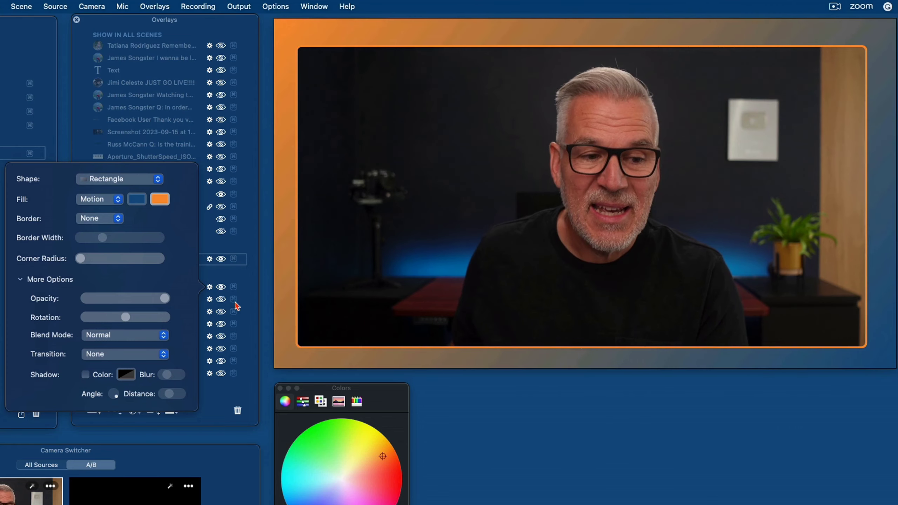
Step: Set the background rectangle's fill to Gradient with dark navy as the second colour
{"action": "left_click", "coordinate": [100, 199]}
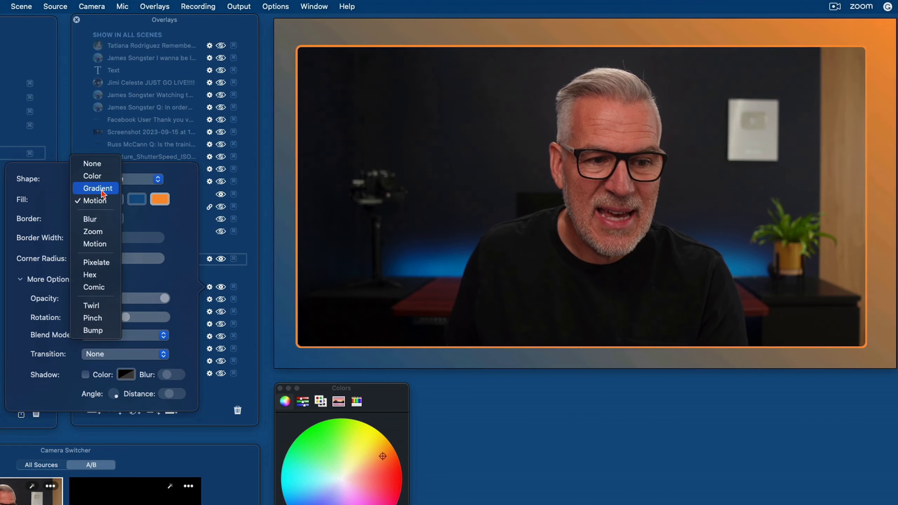
{"action": "left_click", "coordinate": [103, 193]}
{"action": "left_click", "coordinate": [159, 200]}
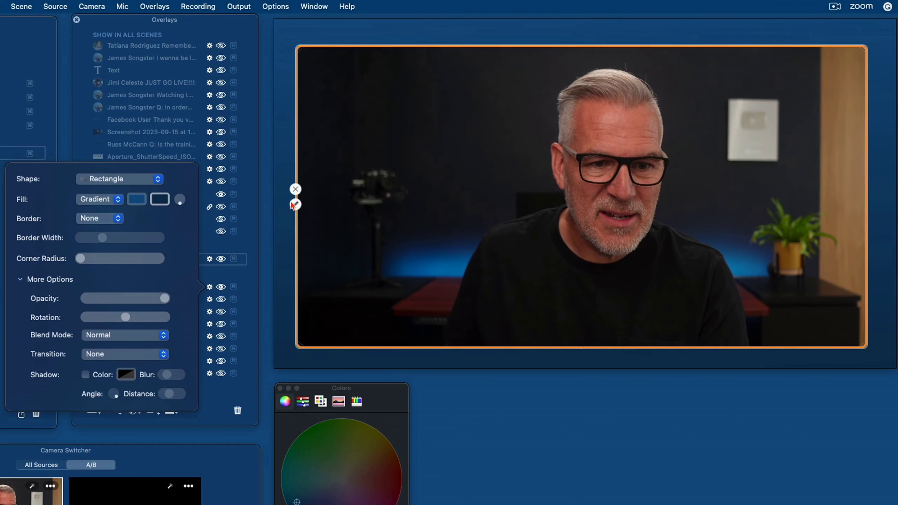
Step: Change the border of the camera overlay to Motion, using orange and blue
{"action": "left_click", "coordinate": [296, 205]}
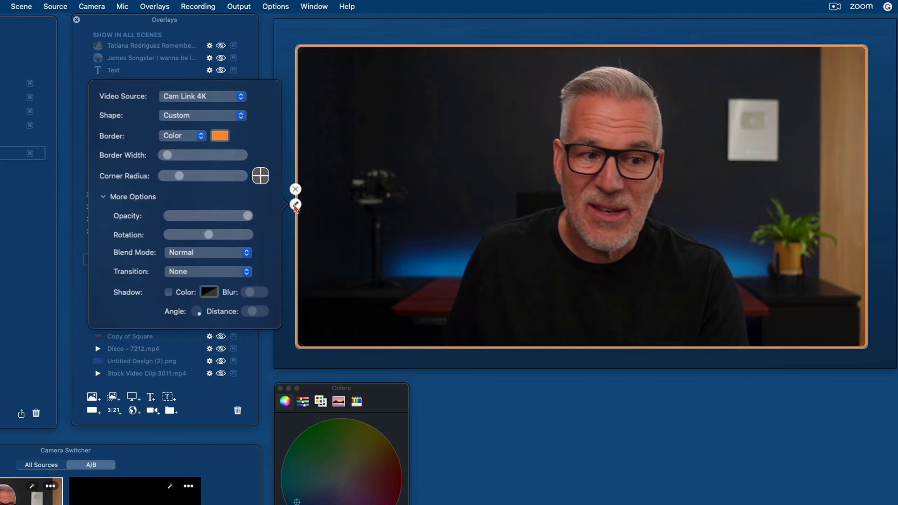
{"action": "left_click", "coordinate": [171, 136]}
{"action": "left_click", "coordinate": [172, 163]}
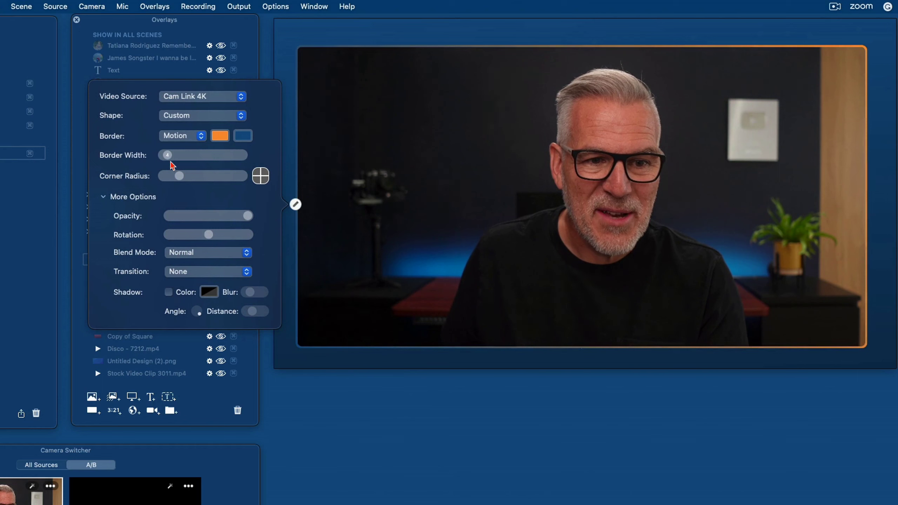
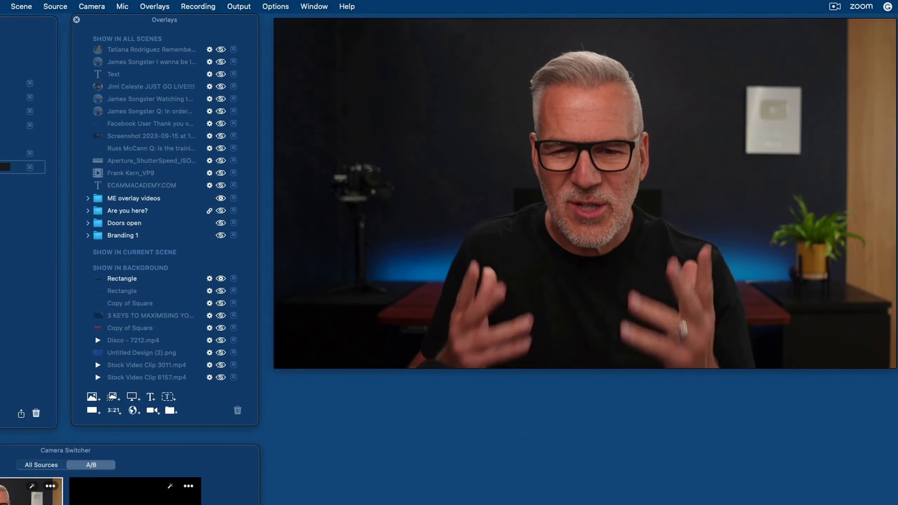
Step: Add a rectangle shape overlay to the new camera scene and shrink it to a small box near the canvas centre
{"action": "left_click", "coordinate": [91, 413]}
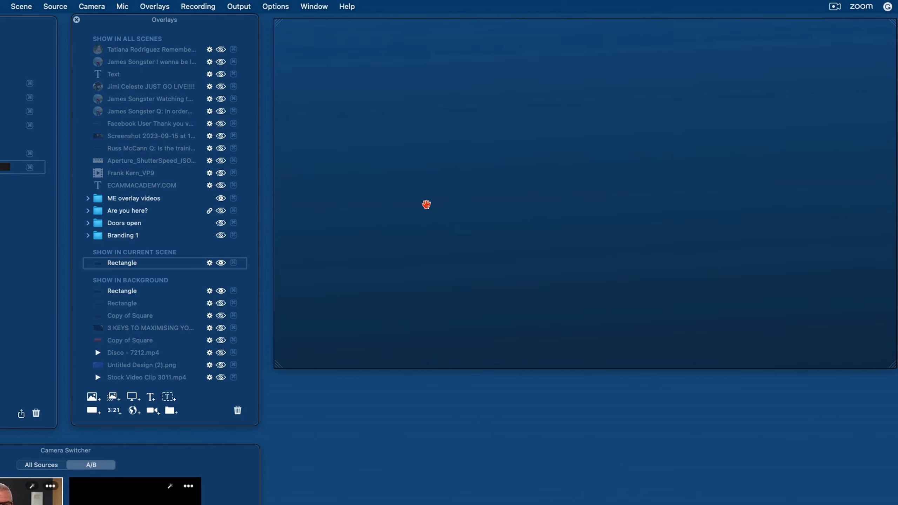
{"action": "scroll", "coordinate": [426, 204], "scroll_direction": "down", "scroll_amount": 10}
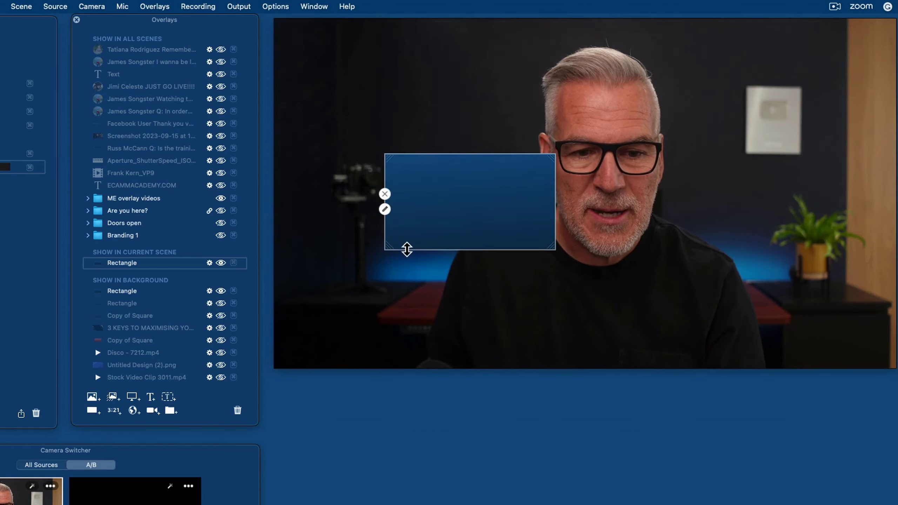
Step: Narrow the rectangle overlay in the camera scene and set its fill to Blur
{"action": "left_click_drag", "start_coordinate": [390, 251], "coordinate": [441, 256]}
{"action": "left_click", "coordinate": [436, 213]}
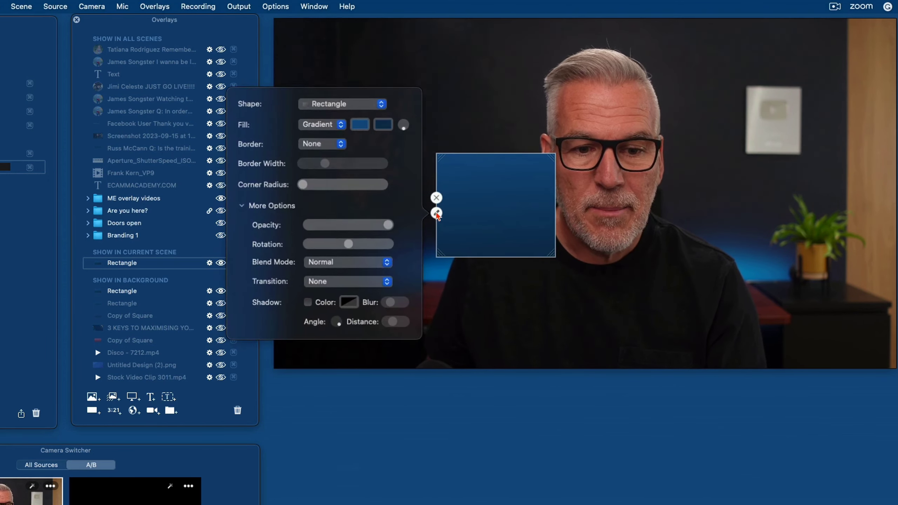
{"action": "left_click", "coordinate": [321, 127]}
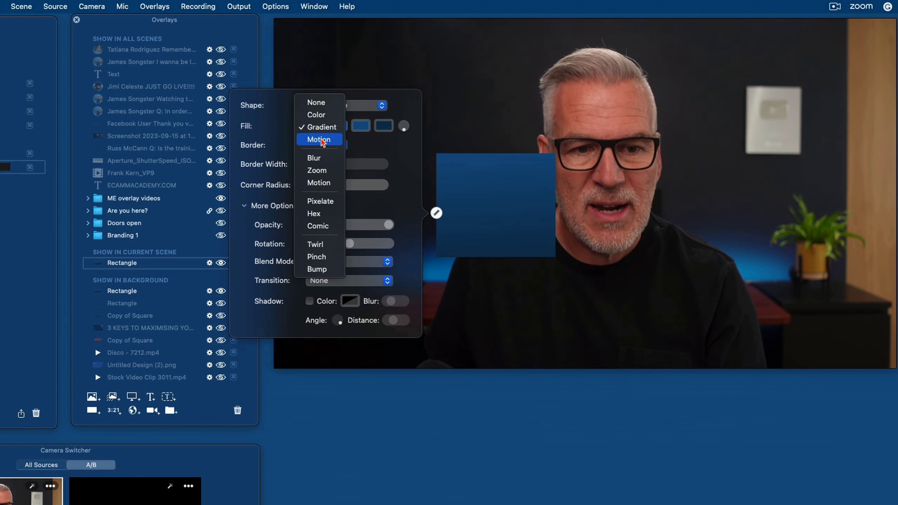
{"action": "left_click", "coordinate": [319, 158]}
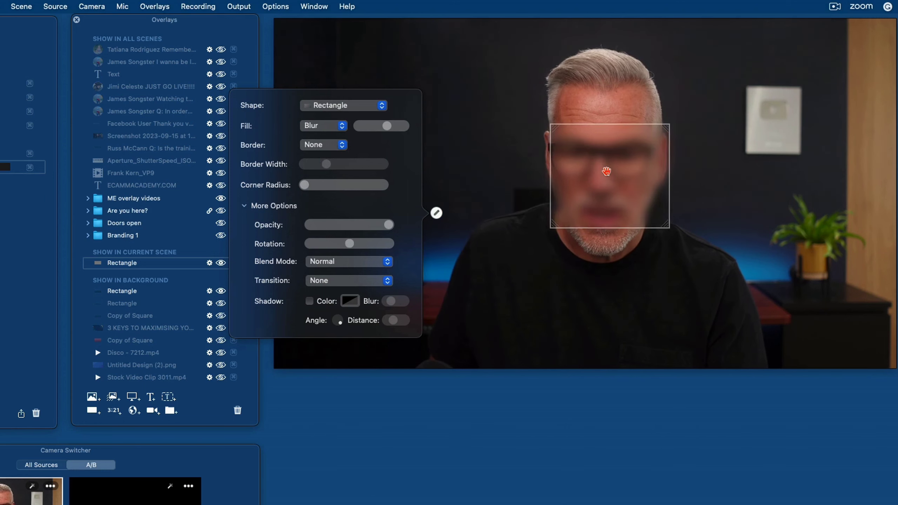
Step: Move the blurred rectangle over the presenter's face and across to the framed plaque on the wall, shrinking it to fit around the plaque
{"action": "left_click", "coordinate": [602, 157]}
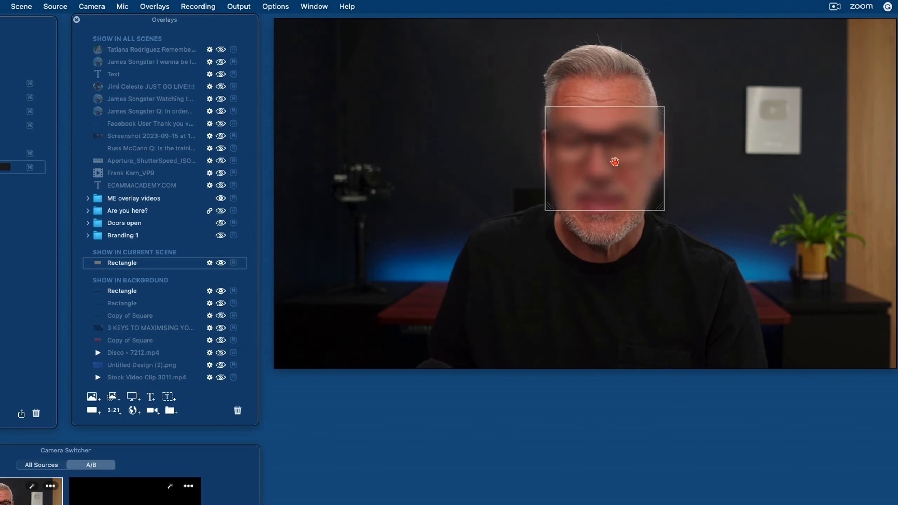
{"action": "left_click_drag", "start_coordinate": [648, 155], "coordinate": [766, 133]}
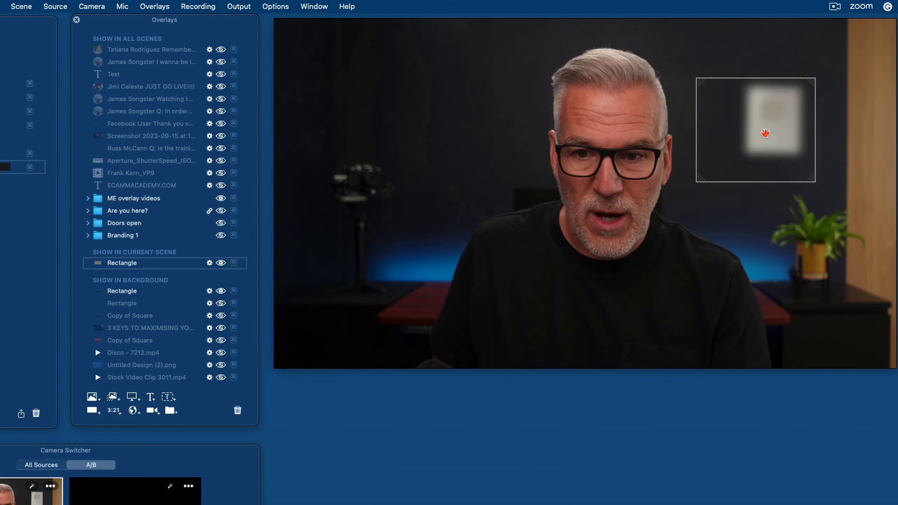
{"action": "left_click_drag", "start_coordinate": [709, 185], "coordinate": [742, 166]}
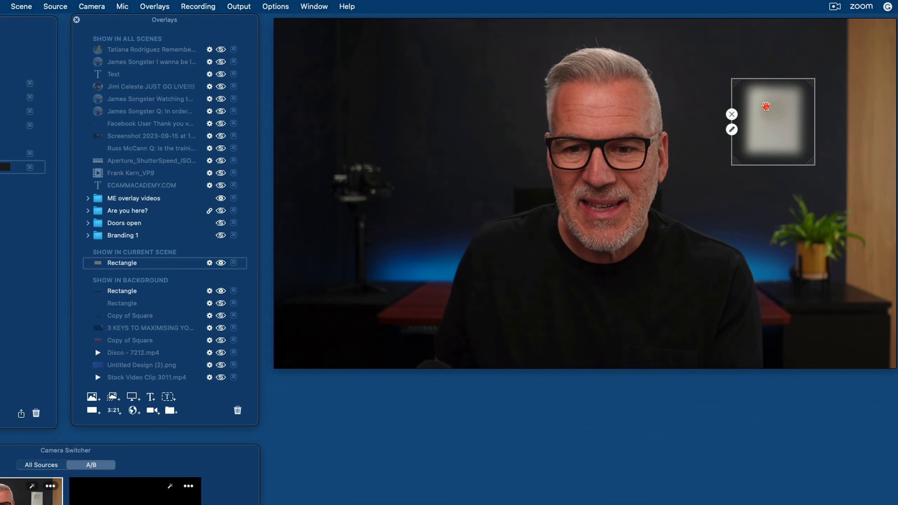
Step: Change the plaque rectangle's fill to Zoom and on to Pixelate, and increase the pixelation strength
{"action": "left_click", "coordinate": [732, 129]}
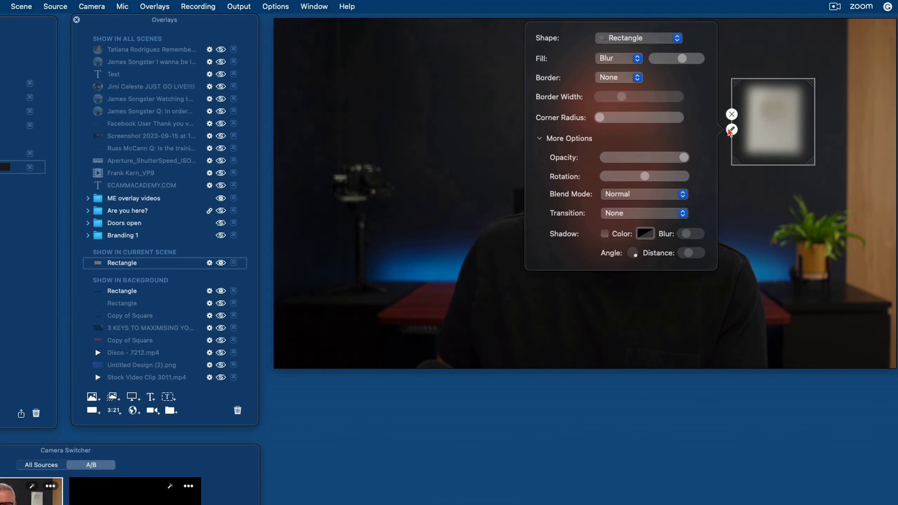
{"action": "mouse_move", "coordinate": [683, 60]}
{"action": "left_mouse_down"}
{"action": "mouse_move", "coordinate": [665, 60]}
{"action": "mouse_move", "coordinate": [692, 61]}
{"action": "mouse_move", "coordinate": [680, 60]}
{"action": "left_mouse_up"}
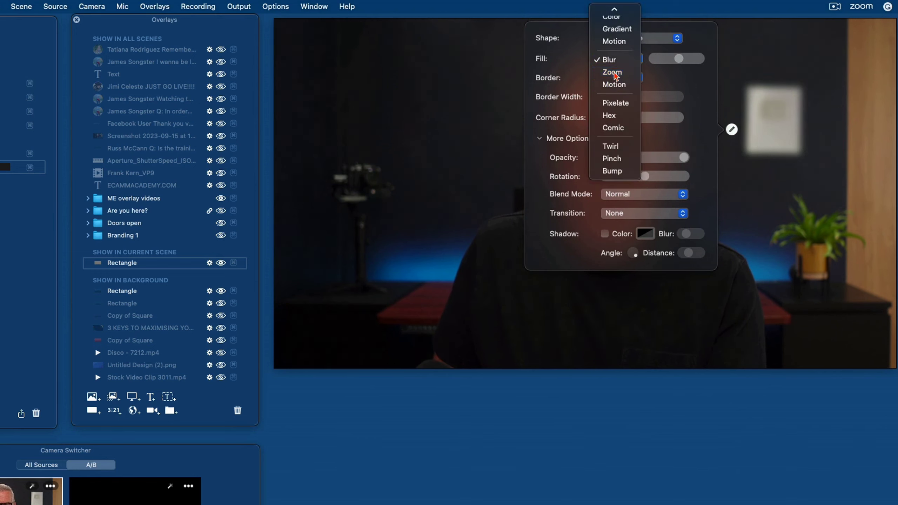
{"action": "left_click", "coordinate": [613, 72]}
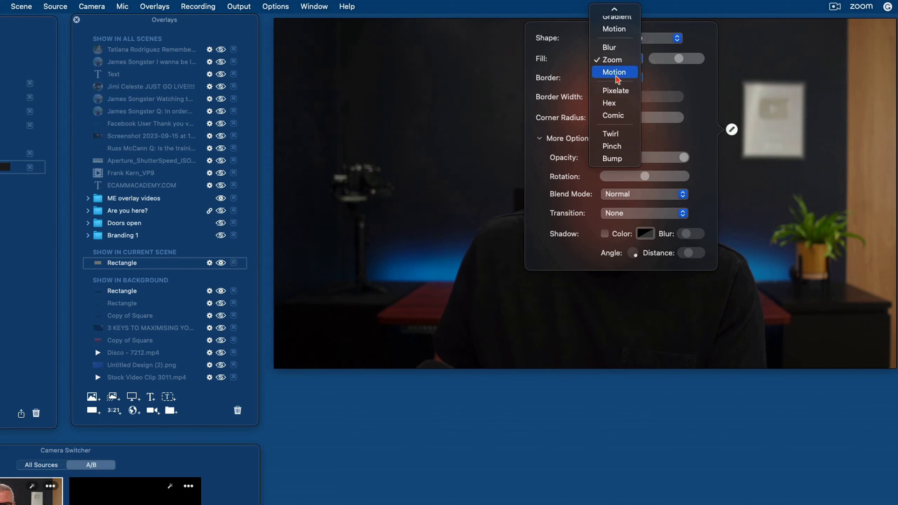
{"action": "left_click", "coordinate": [615, 93]}
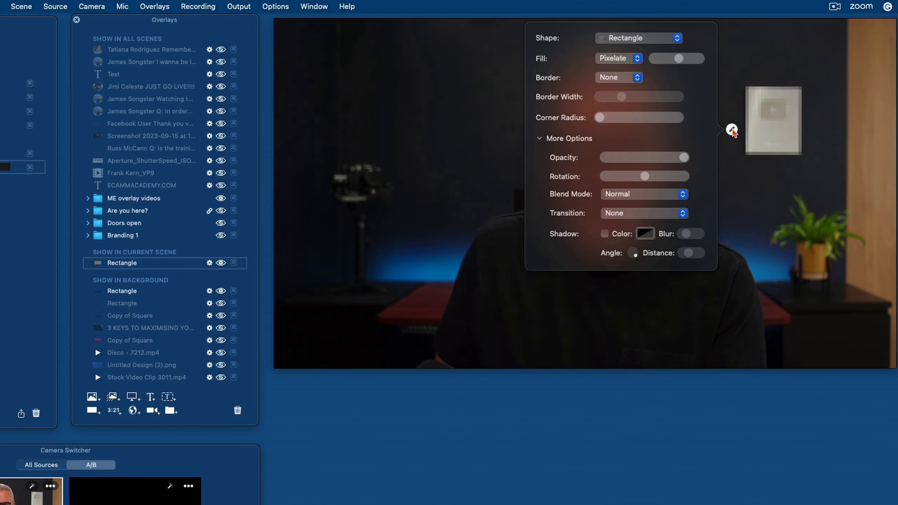
{"action": "left_click_drag", "start_coordinate": [679, 59], "coordinate": [686, 58]}
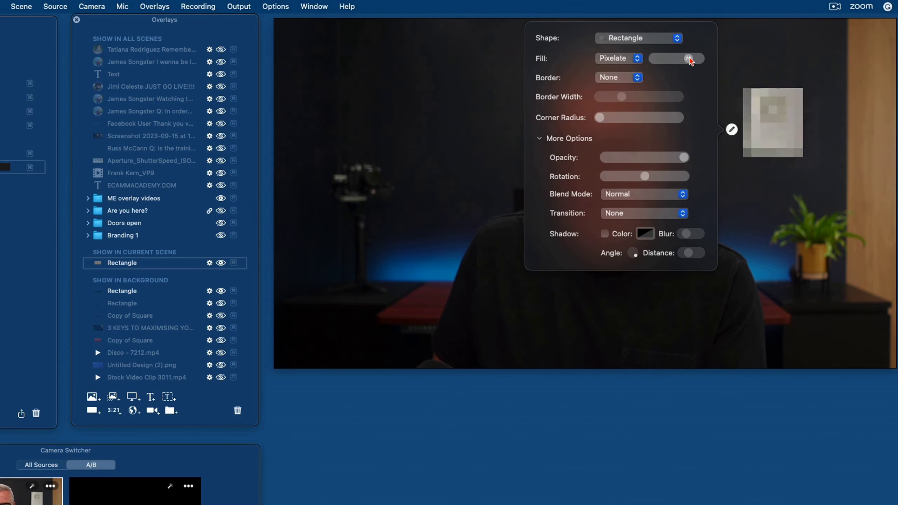
{"action": "left_click_drag", "start_coordinate": [727, 160], "coordinate": [692, 164]}
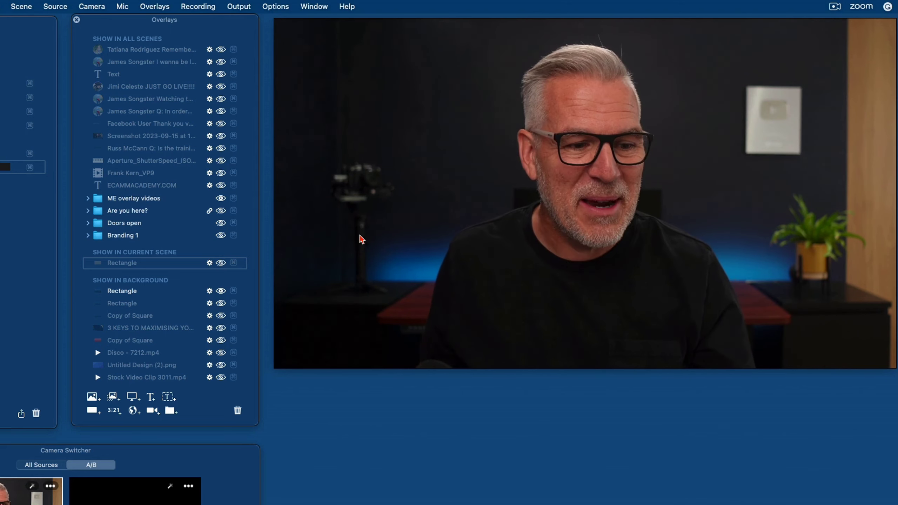
Step: Add a second rectangle with a solid blue Color fill and stretch it over the whole canvas
{"action": "left_click", "coordinate": [93, 411]}
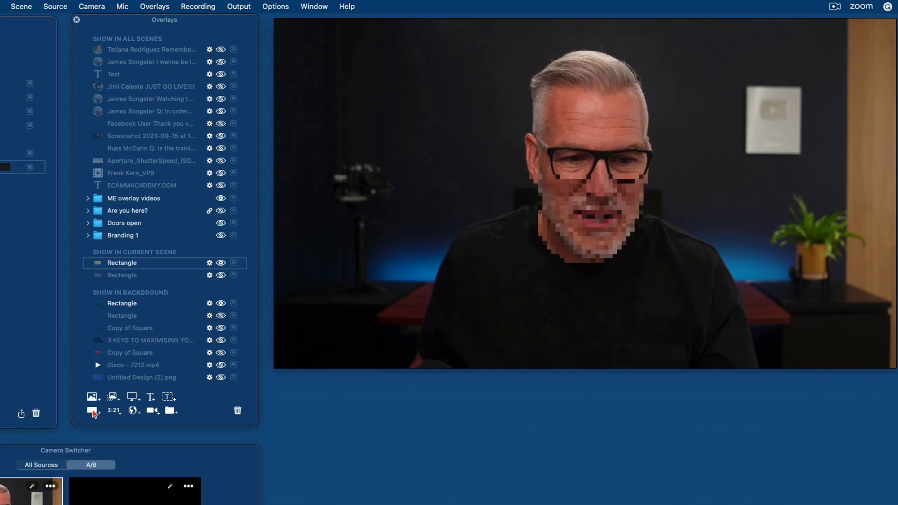
{"action": "left_click", "coordinate": [522, 260]}
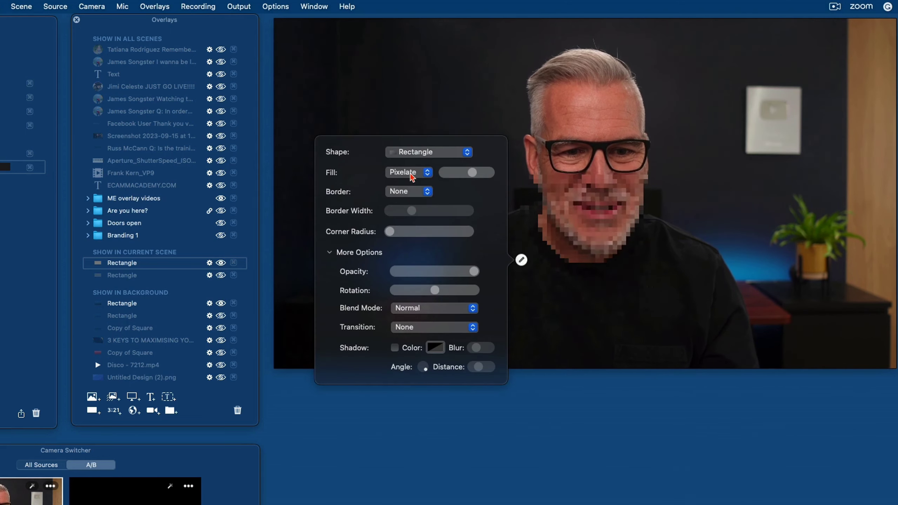
{"action": "left_click", "coordinate": [412, 174]}
{"action": "left_click", "coordinate": [405, 93]}
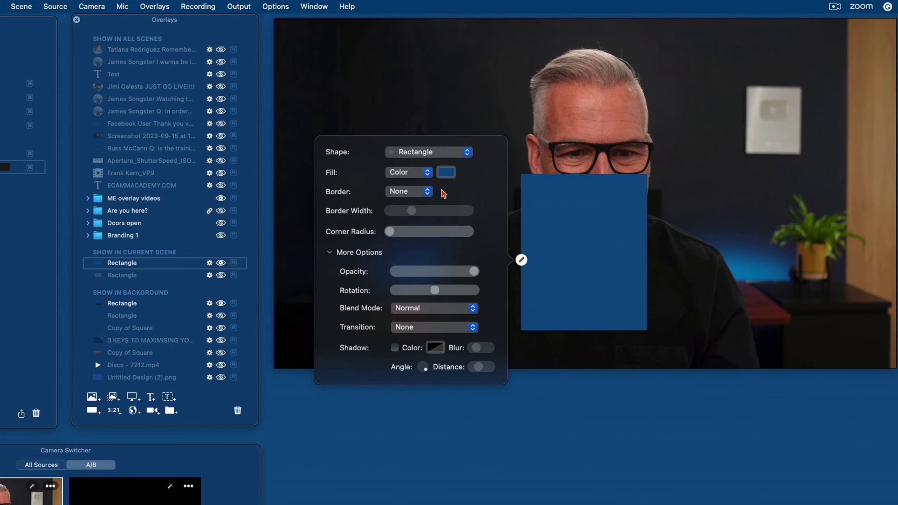
{"action": "left_click_drag", "start_coordinate": [595, 262], "coordinate": [836, 99]}
{"action": "left_click_drag", "start_coordinate": [775, 174], "coordinate": [275, 371]}
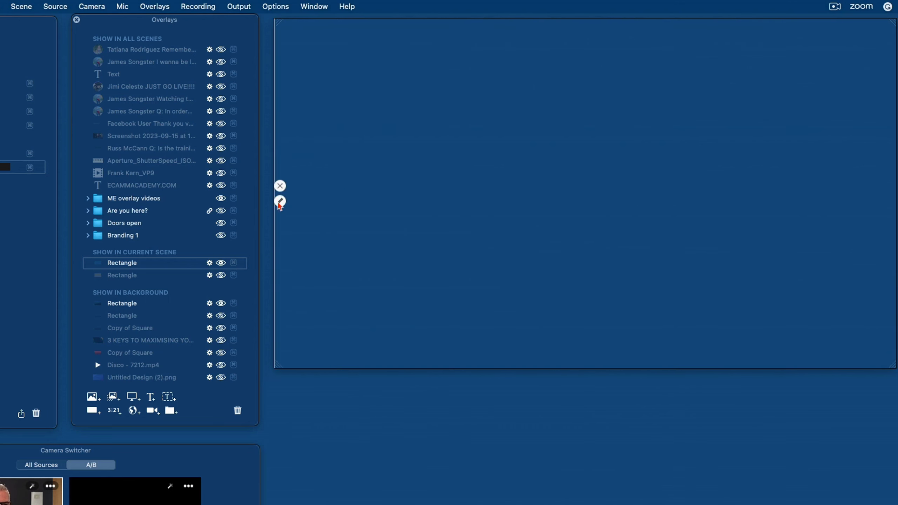
Step: Lower the full-canvas blue rectangle's opacity to a little over half so the camera shows through
{"action": "left_click", "coordinate": [280, 202]}
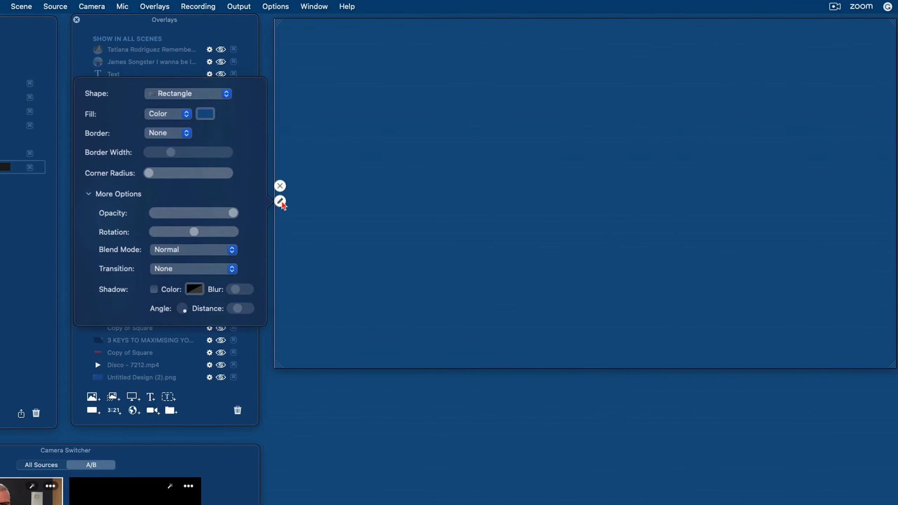
{"action": "left_click", "coordinate": [167, 115]}
{"action": "left_click", "coordinate": [166, 116]}
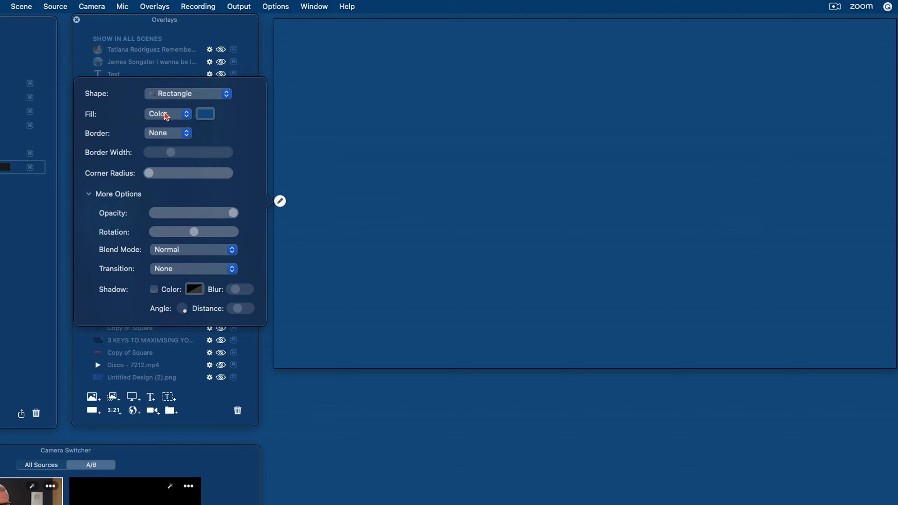
{"action": "left_click_drag", "start_coordinate": [233, 213], "coordinate": [201, 214]}
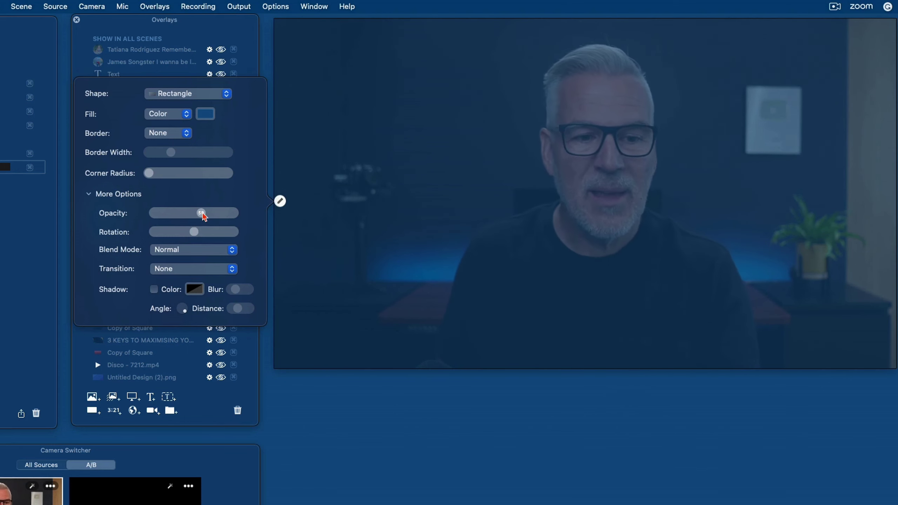
{"action": "left_click", "coordinate": [631, 314]}
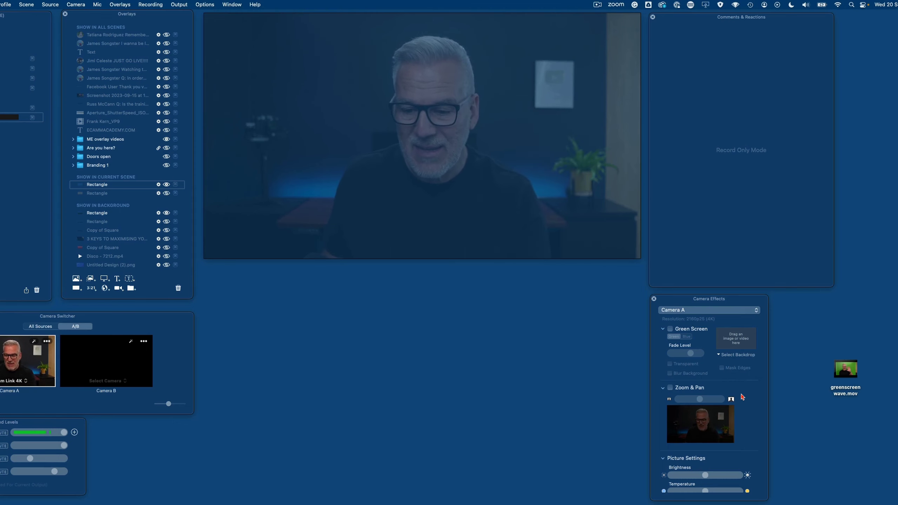
Step: Enable the Blur Effect for Camera A and set it to a low amount
{"action": "scroll", "coordinate": [742, 397], "scroll_direction": "down", "scroll_amount": 10}
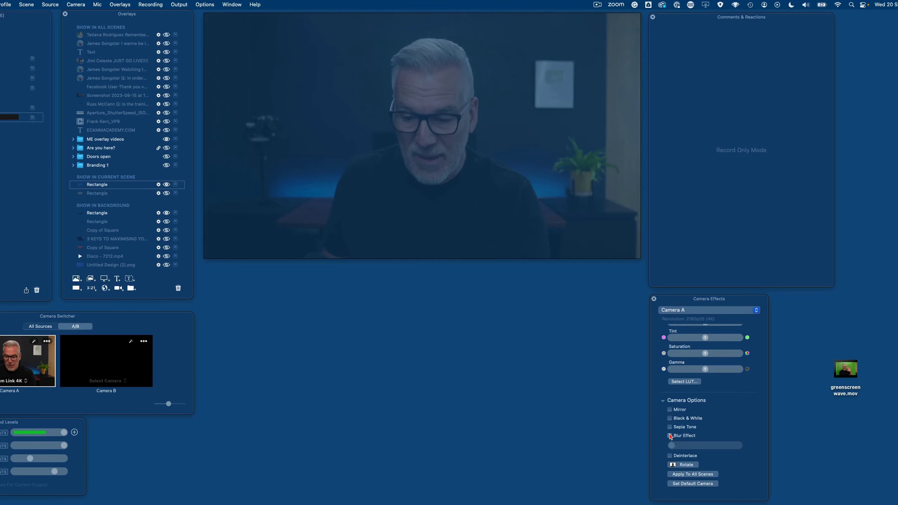
{"action": "left_click", "coordinate": [670, 436]}
{"action": "left_click_drag", "start_coordinate": [672, 447], "coordinate": [677, 447]}
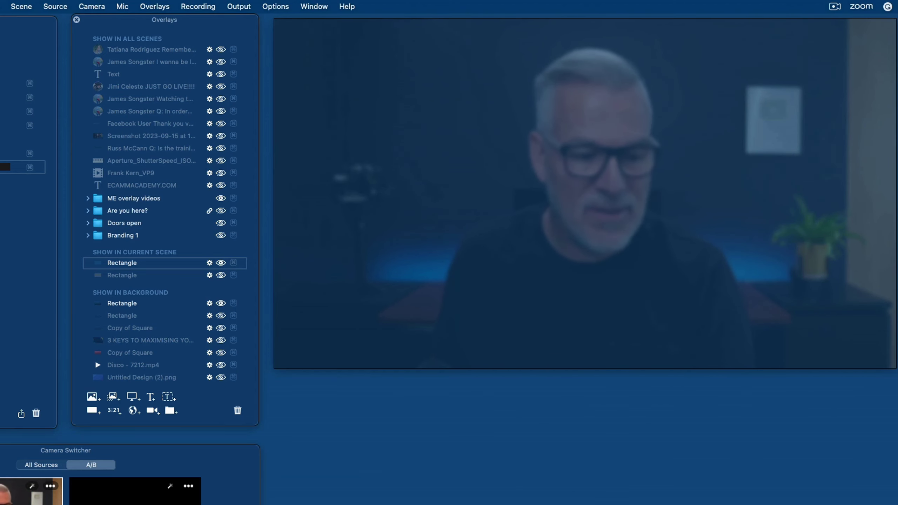
Step: Add a text overlay reading "STARTING IN" to the current scene and enlarge it on the canvas
{"action": "left_click", "coordinate": [150, 397]}
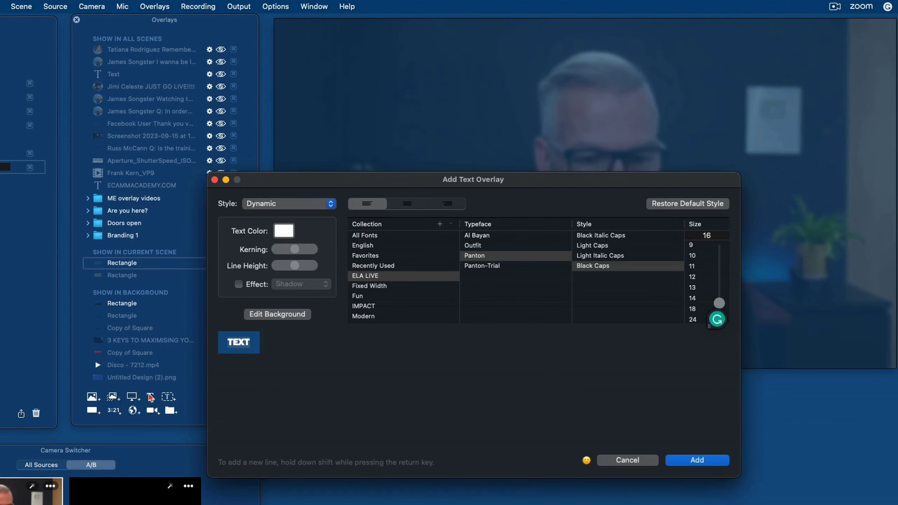
{"action": "type", "text": "STARTING IN"}
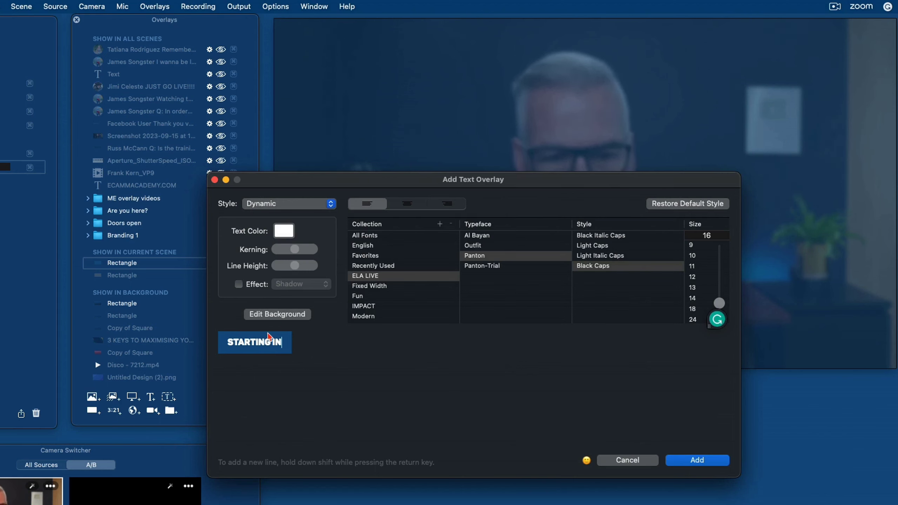
{"action": "left_click", "coordinate": [698, 460]}
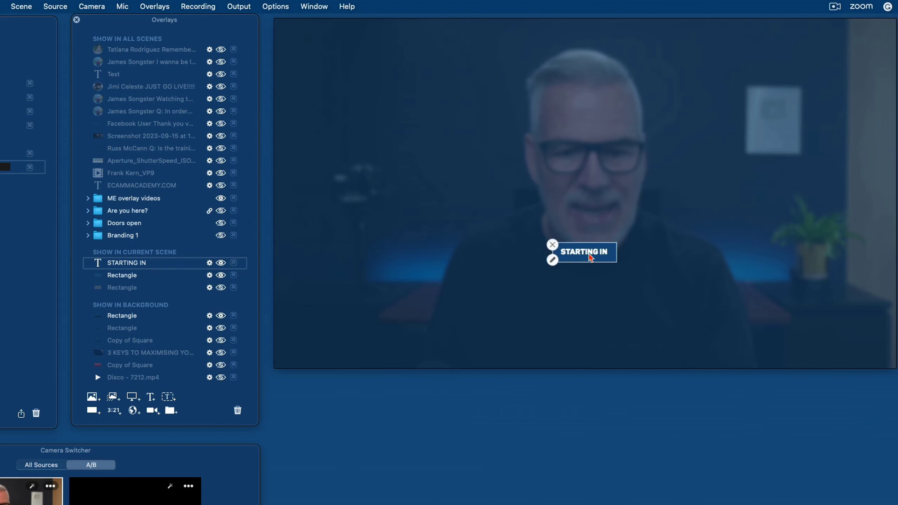
{"action": "left_click_drag", "start_coordinate": [609, 261], "coordinate": [706, 311]}
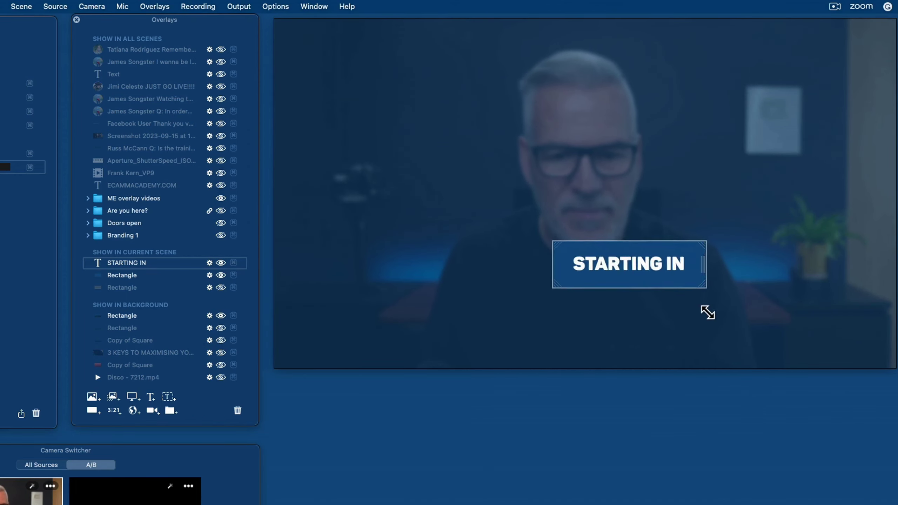
Step: Set the STARTING IN text's background to None, then enlarge the text to over half the canvas width and centre it
{"action": "left_click", "coordinate": [490, 226]}
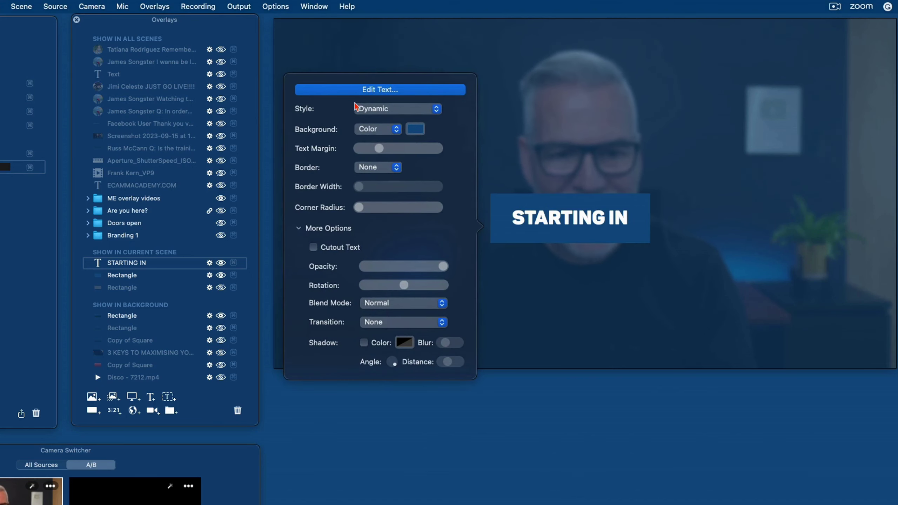
{"action": "left_click", "coordinate": [371, 129]}
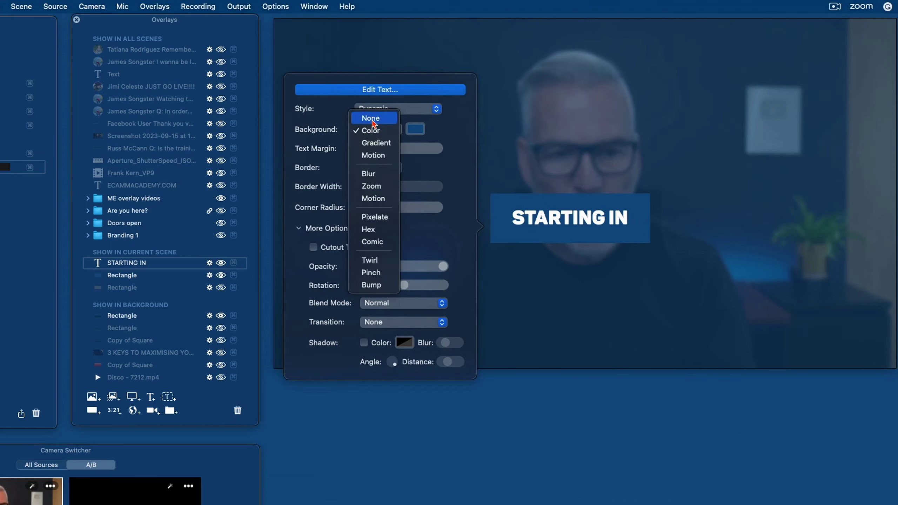
{"action": "left_click", "coordinate": [372, 120]}
{"action": "left_click_drag", "start_coordinate": [566, 232], "coordinate": [842, 293]}
{"action": "left_click_drag", "start_coordinate": [638, 151], "coordinate": [597, 204]}
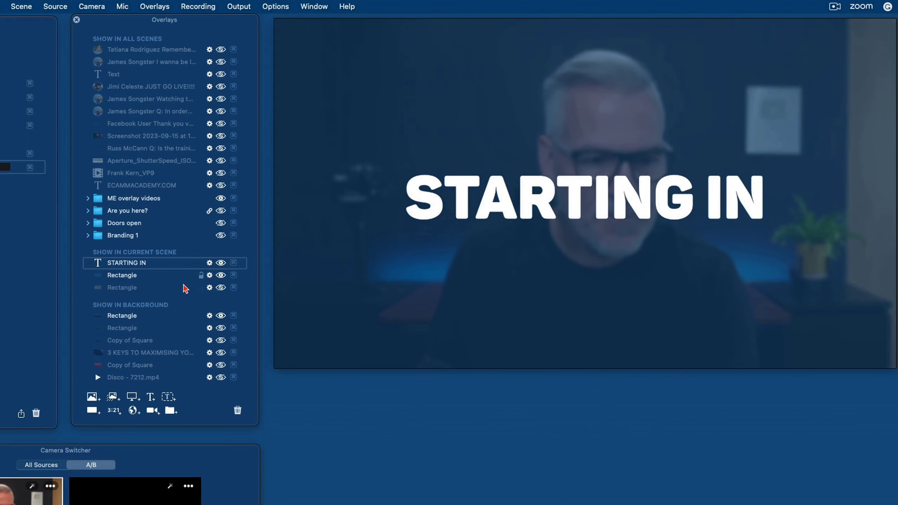
Step: Reshape the semi-transparent blue rectangle into a full-height panel covering about the left third of the canvas
{"action": "left_click", "coordinate": [390, 269]}
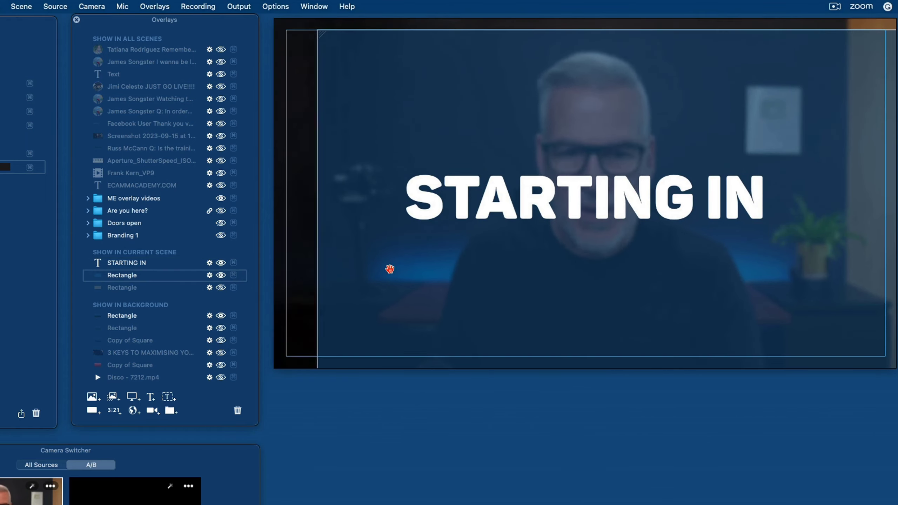
{"action": "mouse_move", "coordinate": [390, 269]}
{"action": "left_mouse_down"}
{"action": "mouse_move", "coordinate": [377, 281]}
{"action": "mouse_move", "coordinate": [377, 264]}
{"action": "left_mouse_up"}
{"action": "left_click_drag", "start_coordinate": [311, 36], "coordinate": [377, 96]}
{"action": "left_click_drag", "start_coordinate": [495, 141], "coordinate": [438, 106]}
{"action": "left_click_drag", "start_coordinate": [318, 66], "coordinate": [384, 156]}
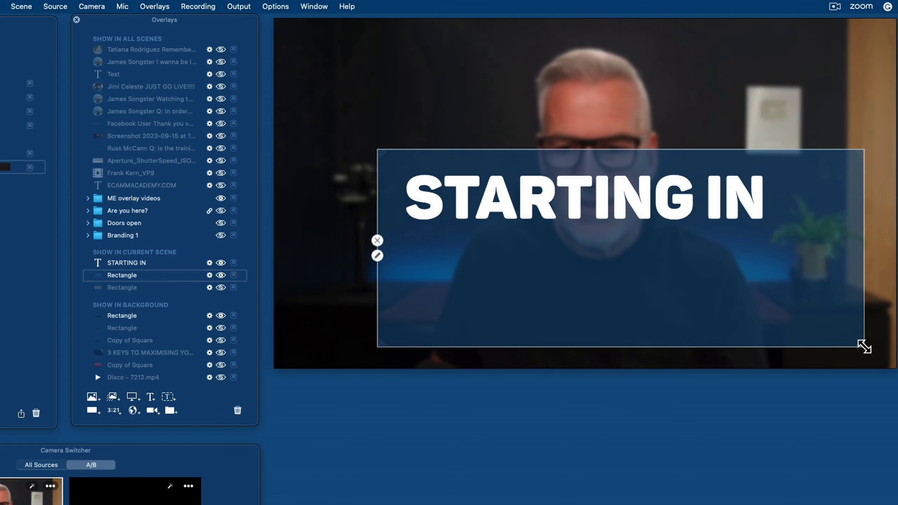
{"action": "left_click_drag", "start_coordinate": [863, 346], "coordinate": [778, 344]}
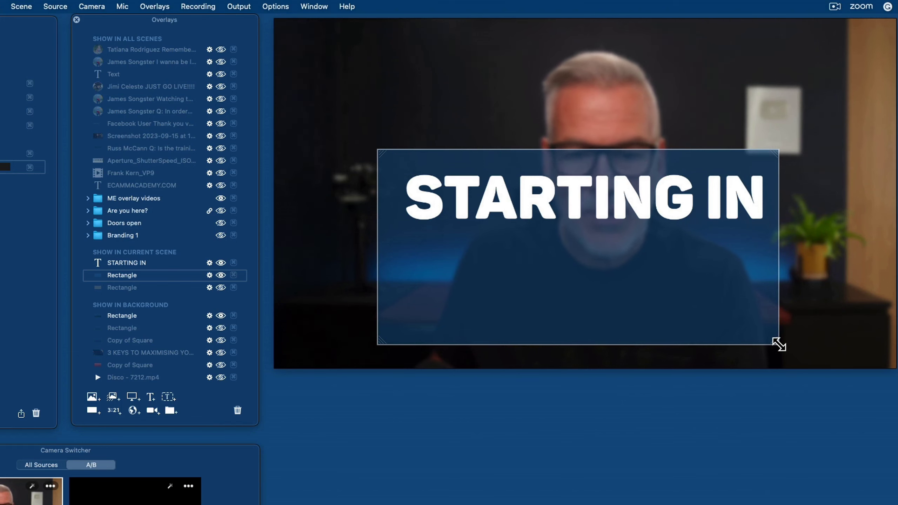
{"action": "left_click_drag", "start_coordinate": [663, 293], "coordinate": [559, 154]}
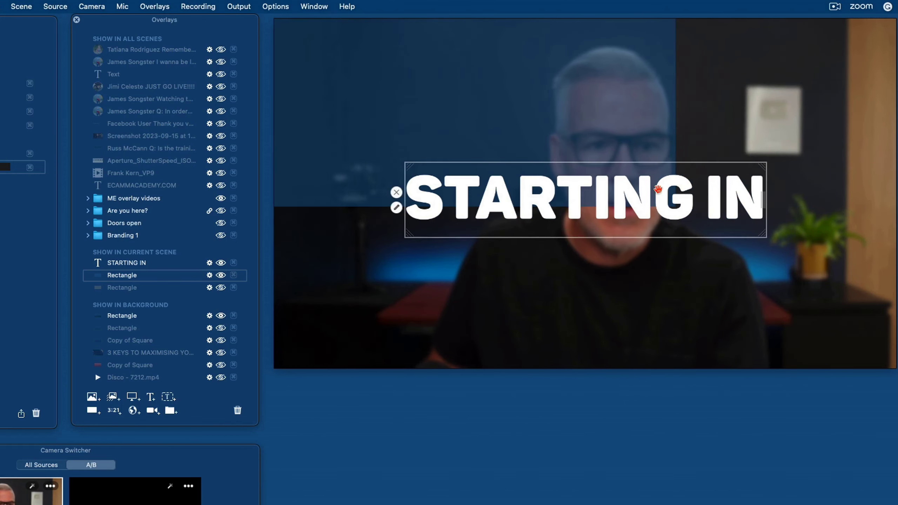
{"action": "left_click_drag", "start_coordinate": [677, 113], "coordinate": [392, 122]}
{"action": "left_click_drag", "start_coordinate": [392, 207], "coordinate": [471, 380]}
Step: Shrink the STARTING IN text to fit the blue side panel and place it near the panel's top
{"action": "left_click", "coordinate": [548, 200]}
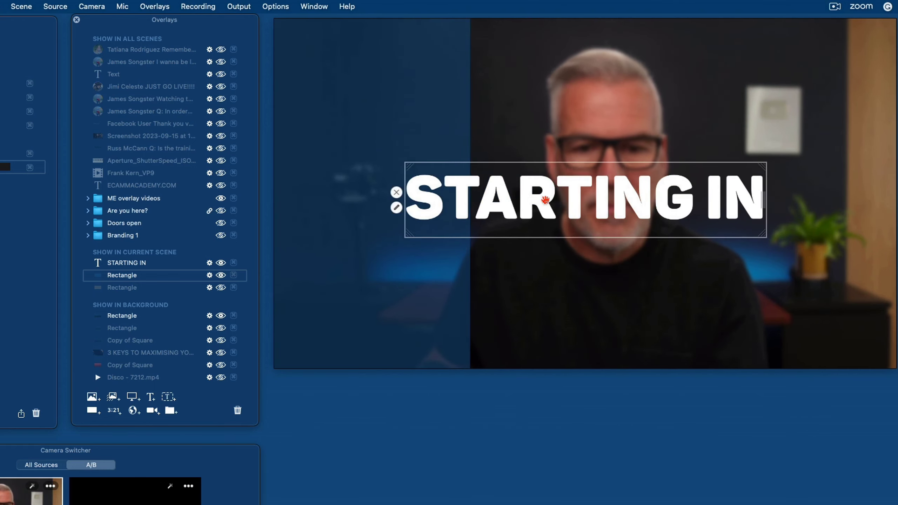
{"action": "left_click_drag", "start_coordinate": [764, 236], "coordinate": [546, 200]}
{"action": "left_click_drag", "start_coordinate": [502, 177], "coordinate": [383, 49]}
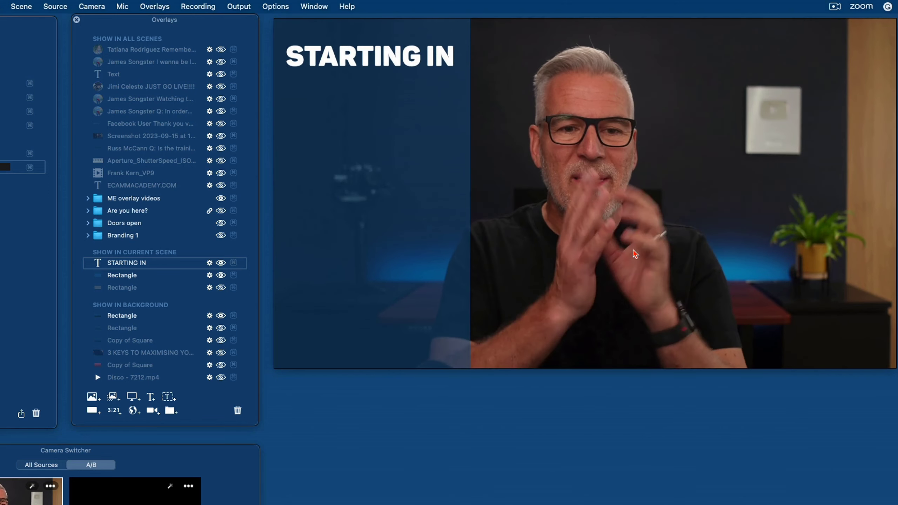
Step: Give the full-height blue side panel a Fly In From Left transition and preview it by hiding and showing the panel
{"action": "mouse_move", "coordinate": [347, 144]}
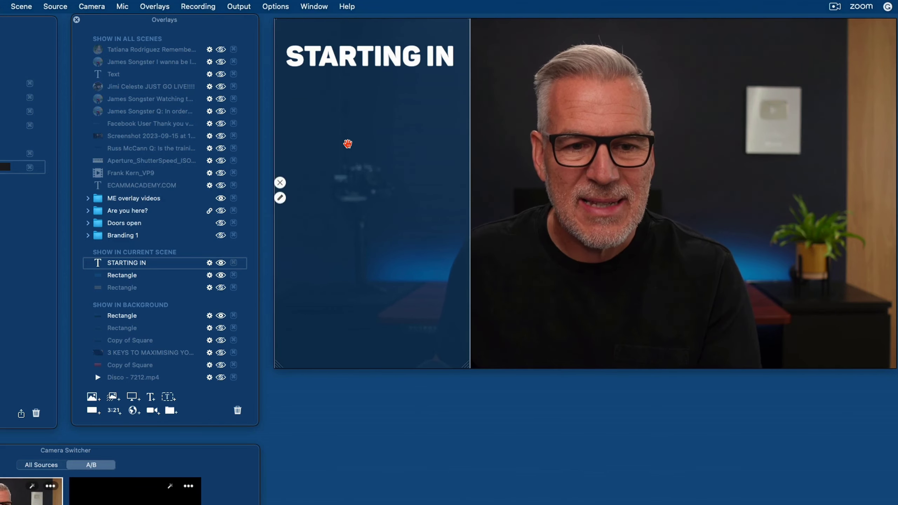
{"action": "left_click", "coordinate": [280, 198]}
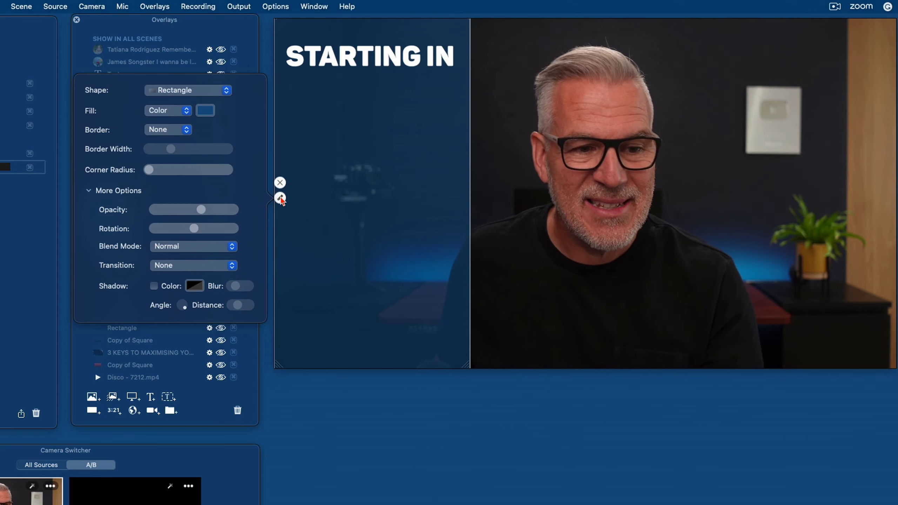
{"action": "left_click", "coordinate": [173, 268]}
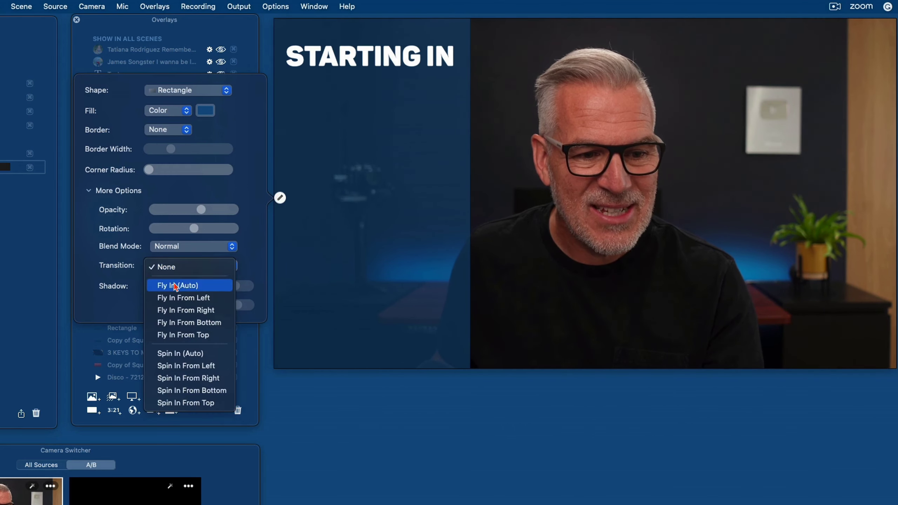
{"action": "left_click", "coordinate": [175, 298]}
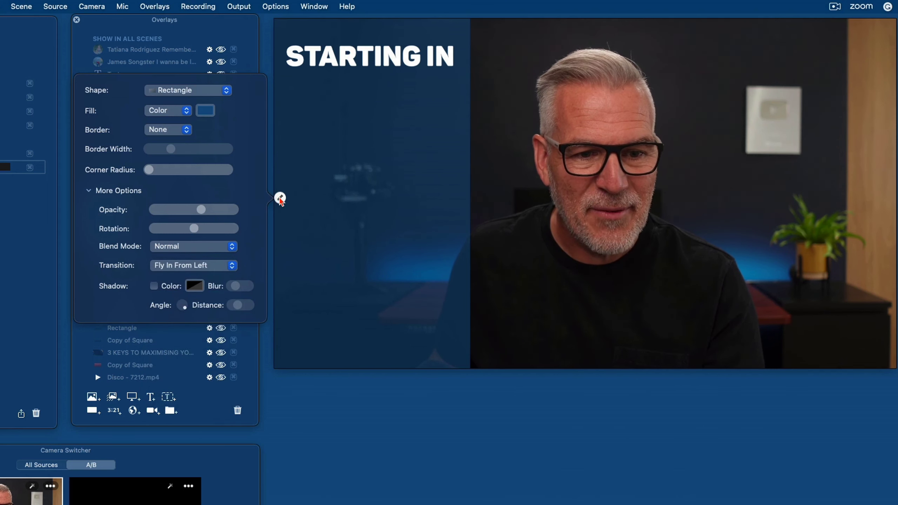
{"action": "left_click", "coordinate": [279, 199]}
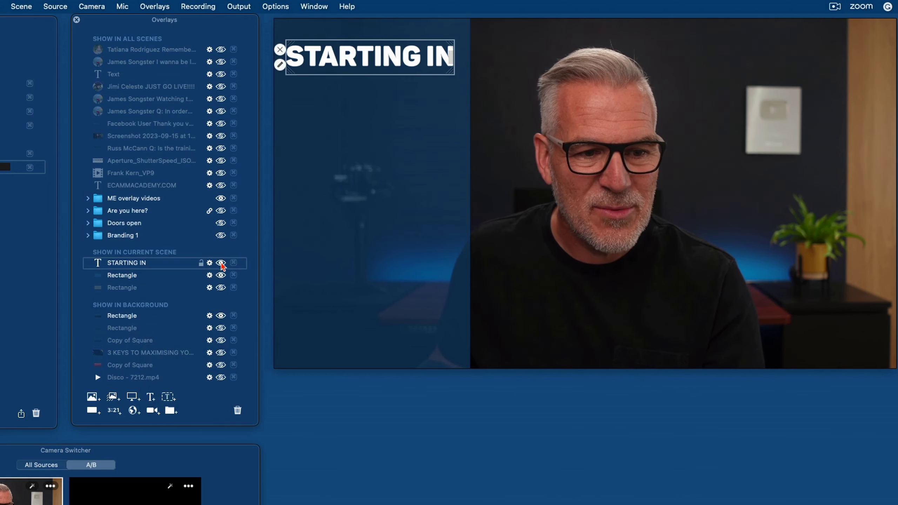
{"action": "left_click", "coordinate": [220, 276]}
{"action": "left_click", "coordinate": [220, 277]}
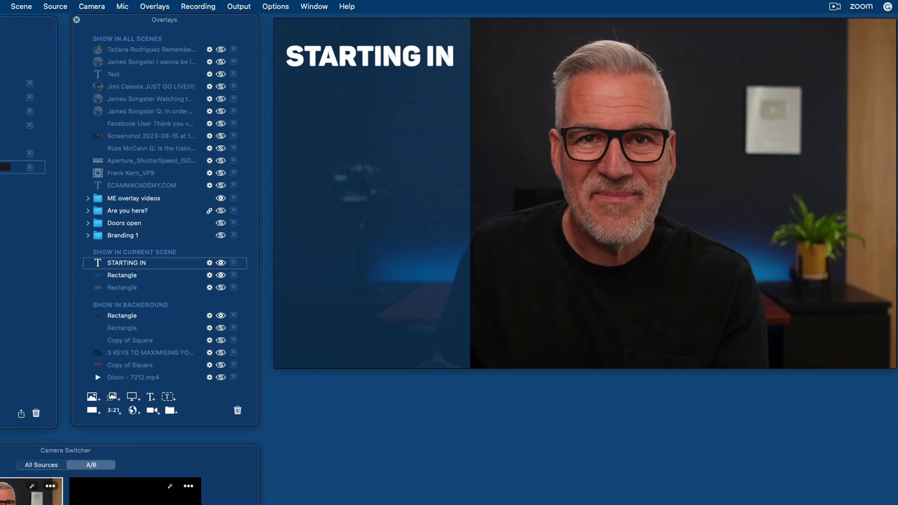
Step: Switch to the scene with the orange-bordered camera overlay, move the overlay toward the canvas's upper-left corner and enlarge it to nearly fill the canvas
{"action": "left_click", "coordinate": [23, 153]}
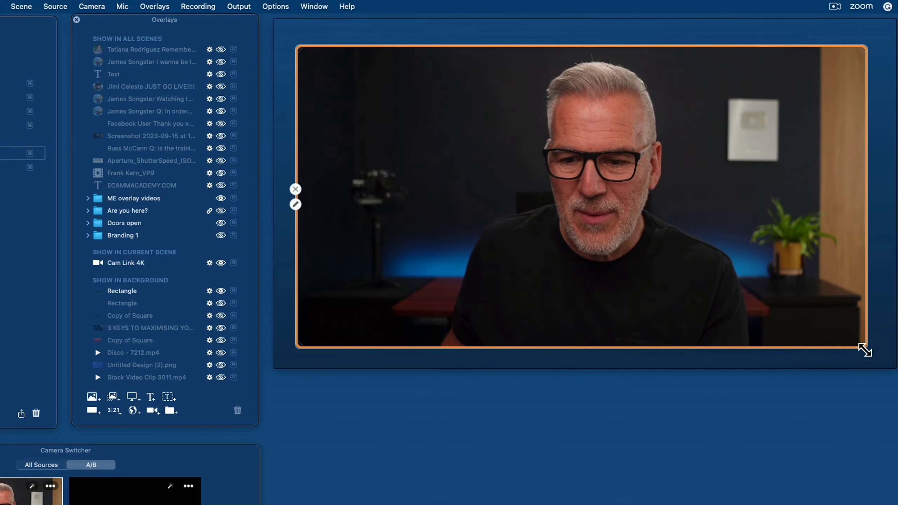
{"action": "left_click_drag", "start_coordinate": [595, 226], "coordinate": [583, 211]}
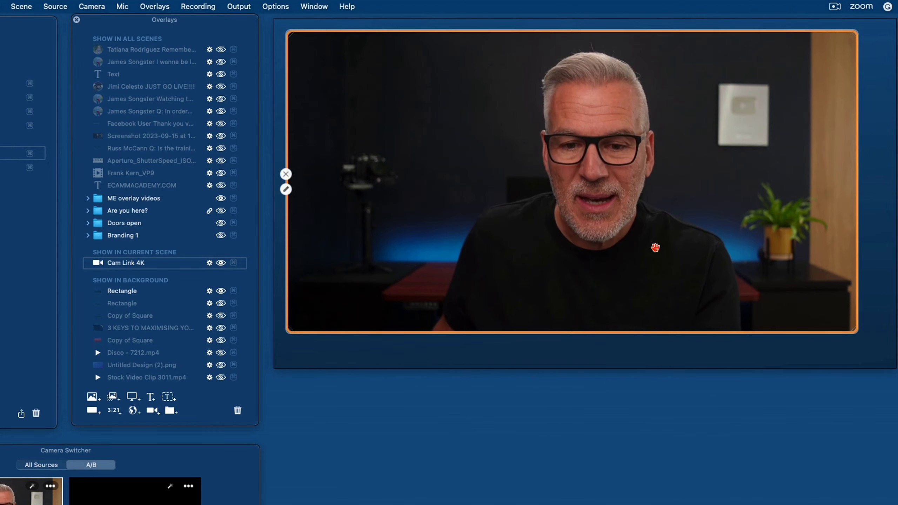
{"action": "left_click_drag", "start_coordinate": [857, 334], "coordinate": [885, 358]}
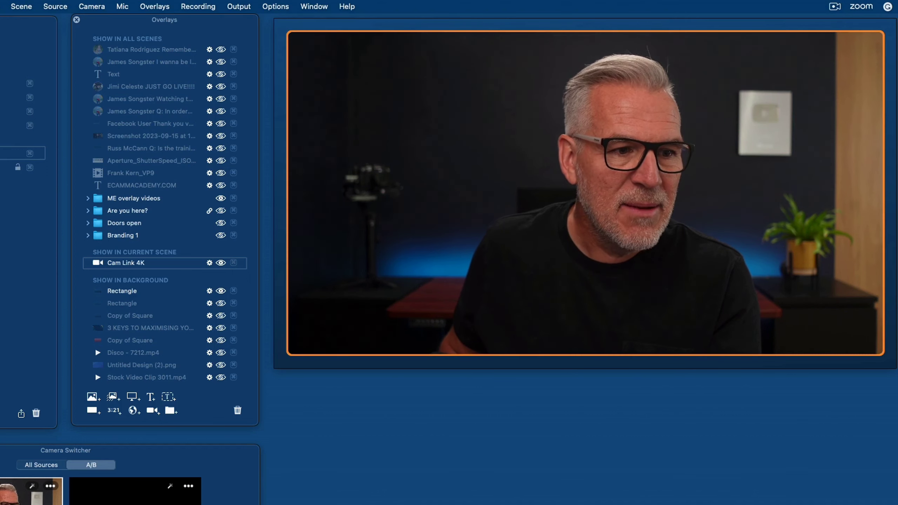
Step: Return to the STARTING IN scene, hide its text and blue side panel, and switch back to the orange-bordered camera scene
{"action": "key", "text": "Down"}
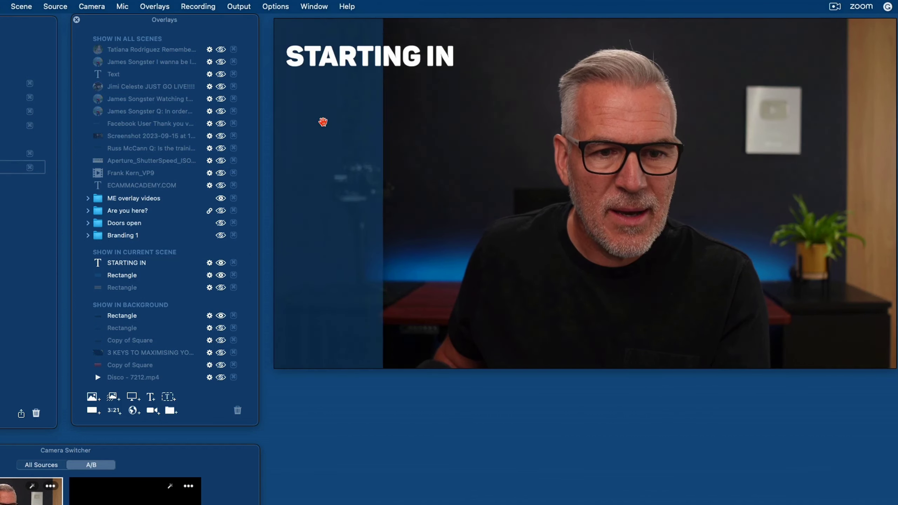
{"action": "left_click", "coordinate": [280, 53]}
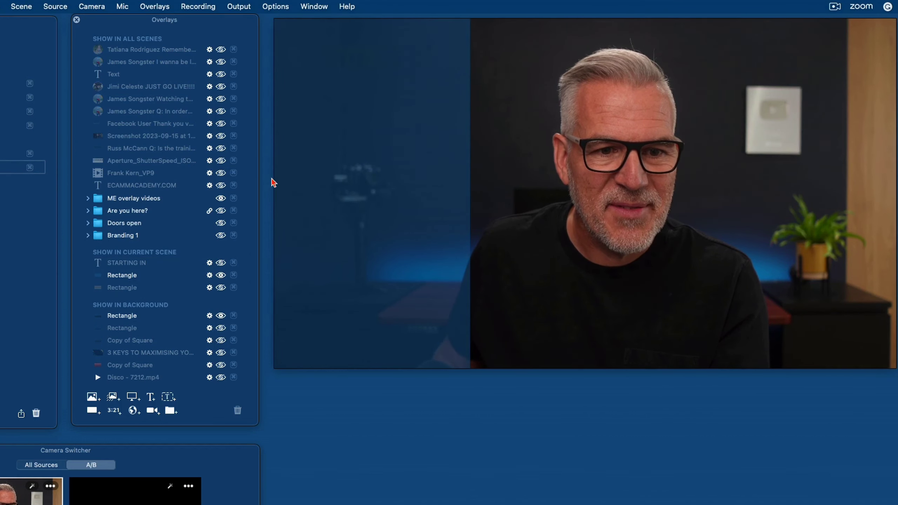
{"action": "left_click", "coordinate": [279, 182]}
{"action": "key", "text": "Up"}
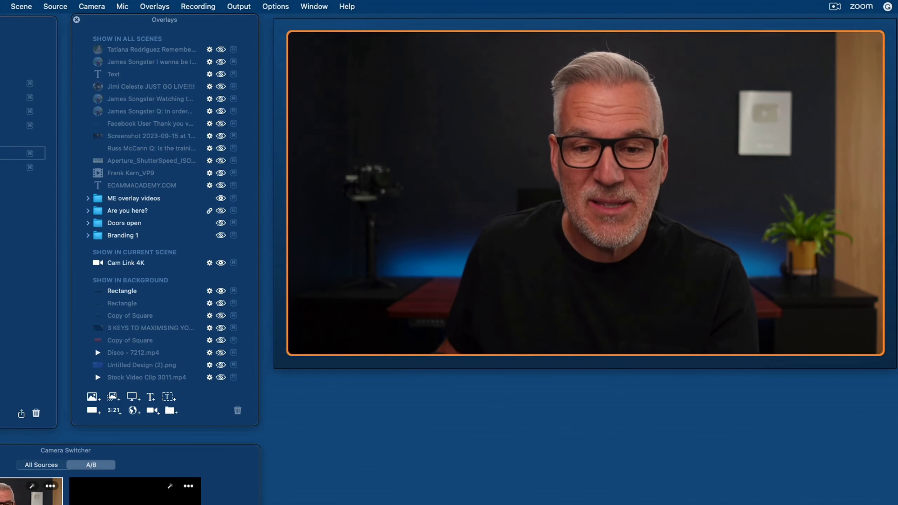
Step: Turn on the shadow for the Cam Link 4K camera overlay, and shrink the overlay to about 85% of the canvas width
{"action": "mouse_move", "coordinate": [294, 216]}
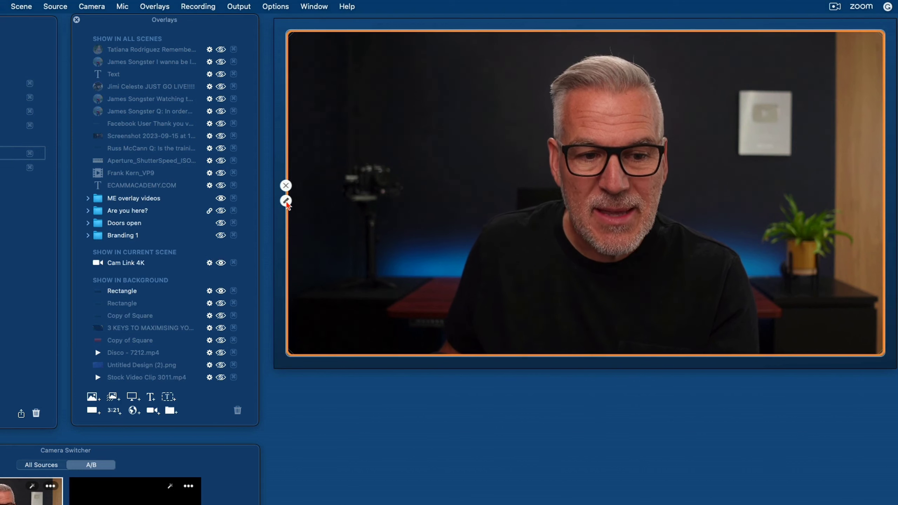
{"action": "left_click", "coordinate": [286, 201]}
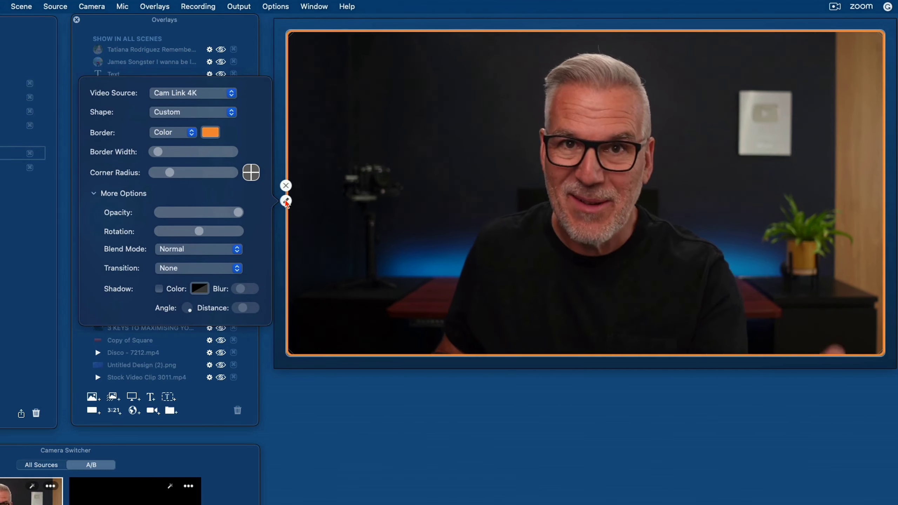
{"action": "left_click", "coordinate": [159, 289]}
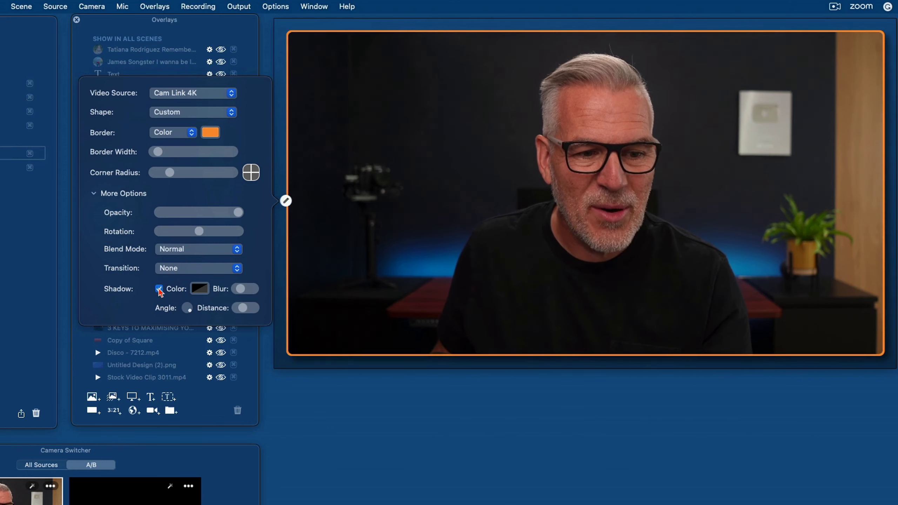
{"action": "left_click", "coordinate": [160, 290]}
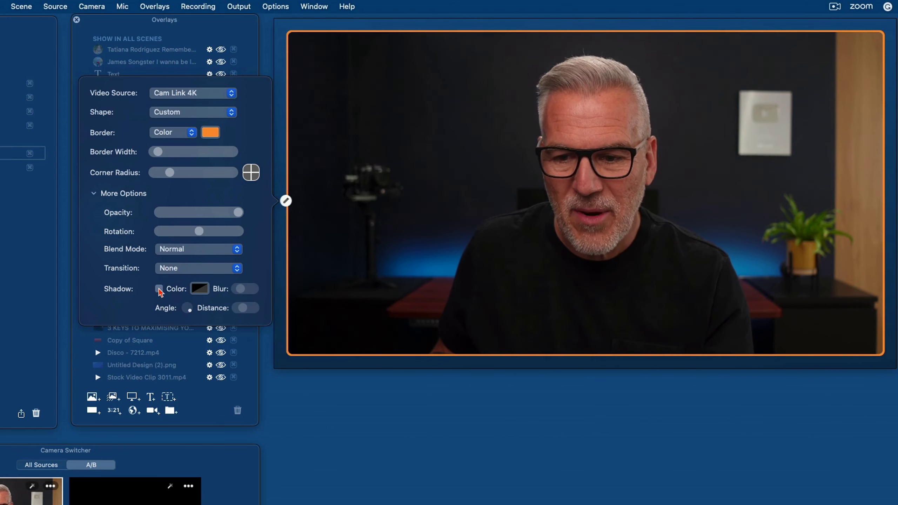
{"action": "left_click", "coordinate": [159, 290]}
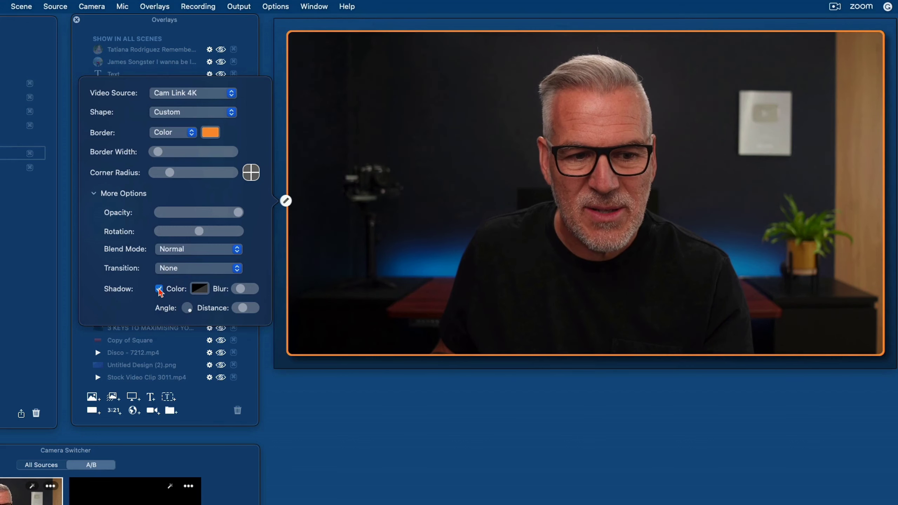
{"action": "left_click", "coordinate": [200, 289]}
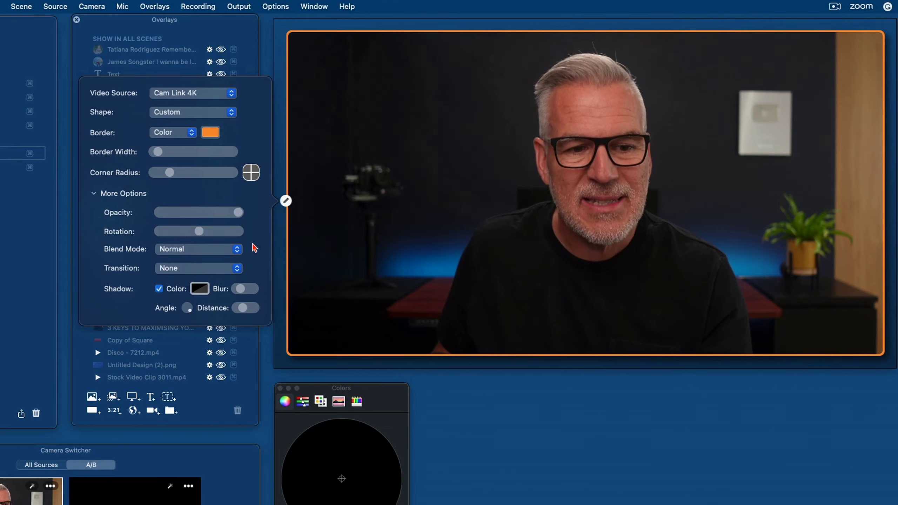
{"action": "left_click", "coordinate": [285, 200]}
{"action": "left_click_drag", "start_coordinate": [885, 354], "coordinate": [811, 328]}
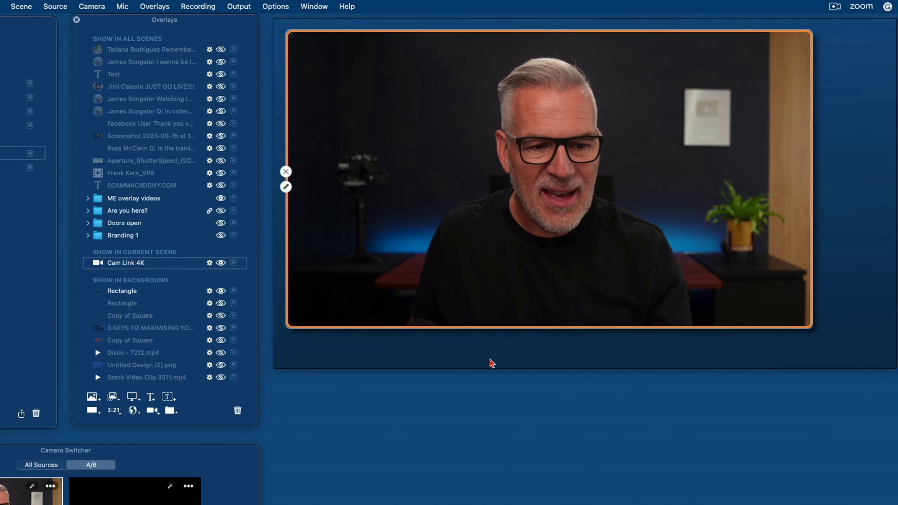
Step: Add a text overlay reading "ELA LIVE", enlarge it to about a third of the canvas width and move it near the canvas centre
{"action": "left_click", "coordinate": [151, 397]}
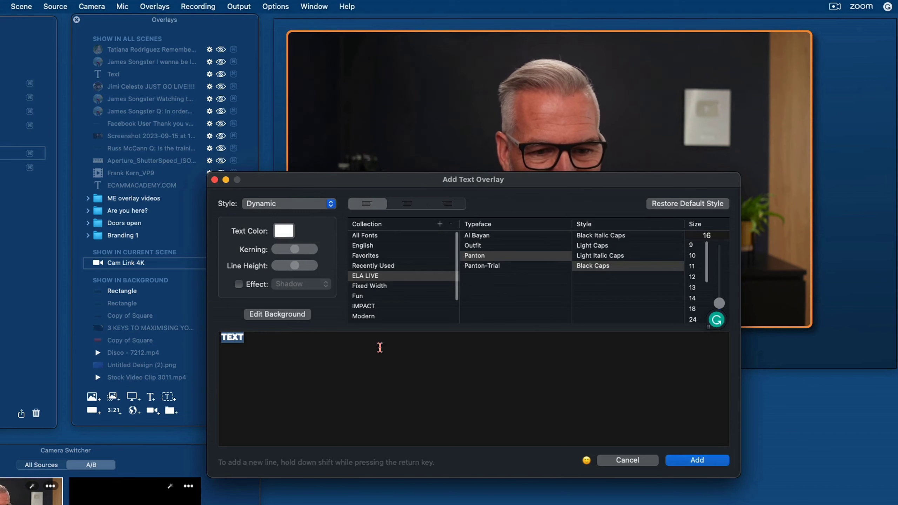
{"action": "type", "text": "ELA LIVE"}
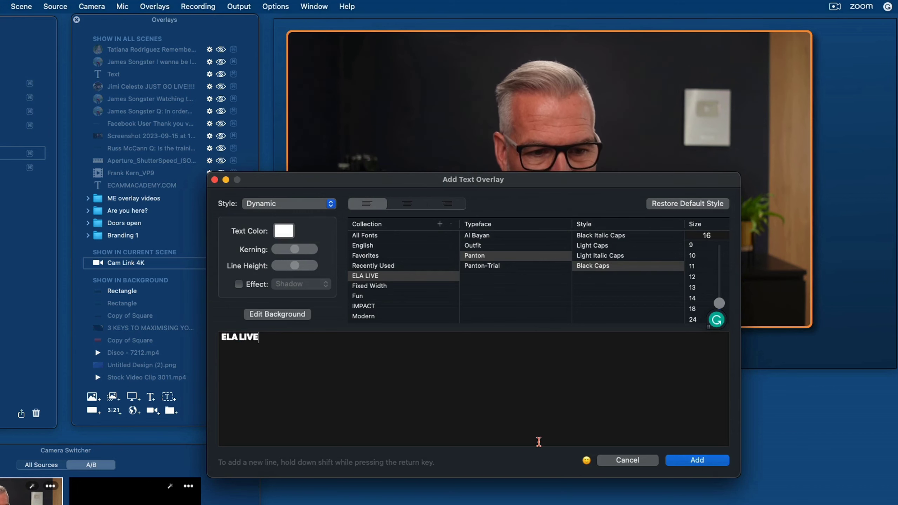
{"action": "left_click", "coordinate": [697, 461]}
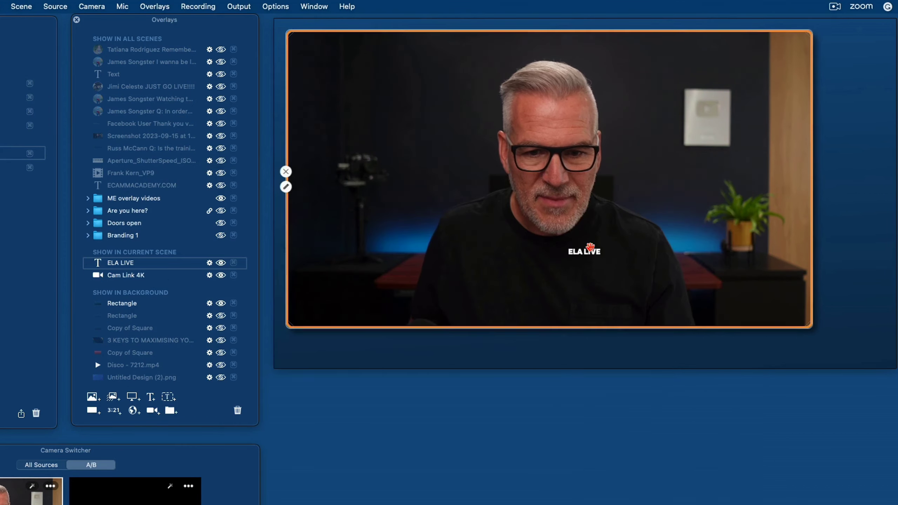
{"action": "left_click_drag", "start_coordinate": [601, 252], "coordinate": [760, 167]}
{"action": "left_click_drag", "start_coordinate": [657, 222], "coordinate": [605, 179]}
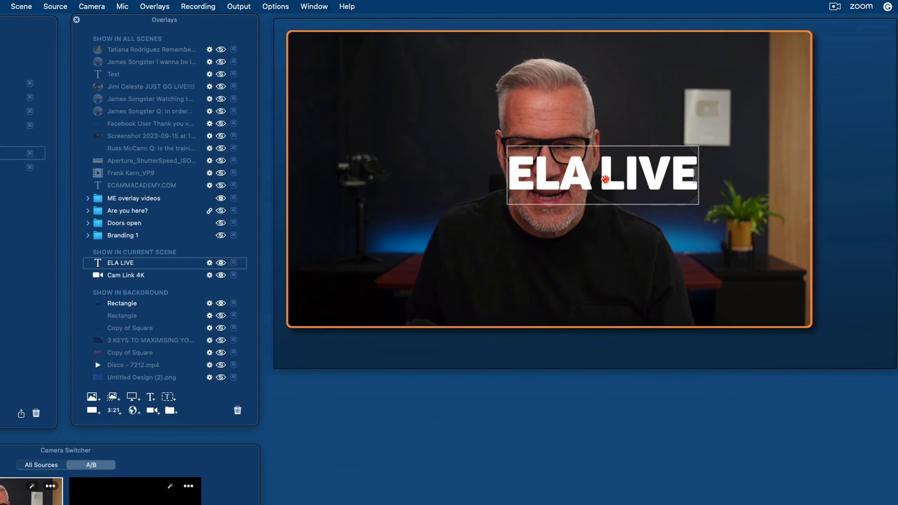
Step: Colour only the word LIVE orange in the ELA LIVE text overlay and save the change
{"action": "left_click", "coordinate": [499, 183]}
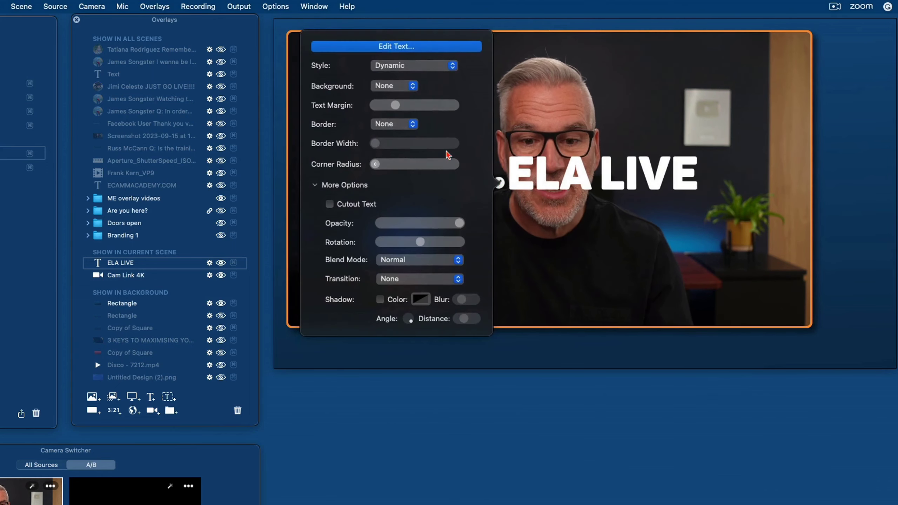
{"action": "left_click", "coordinate": [395, 43]}
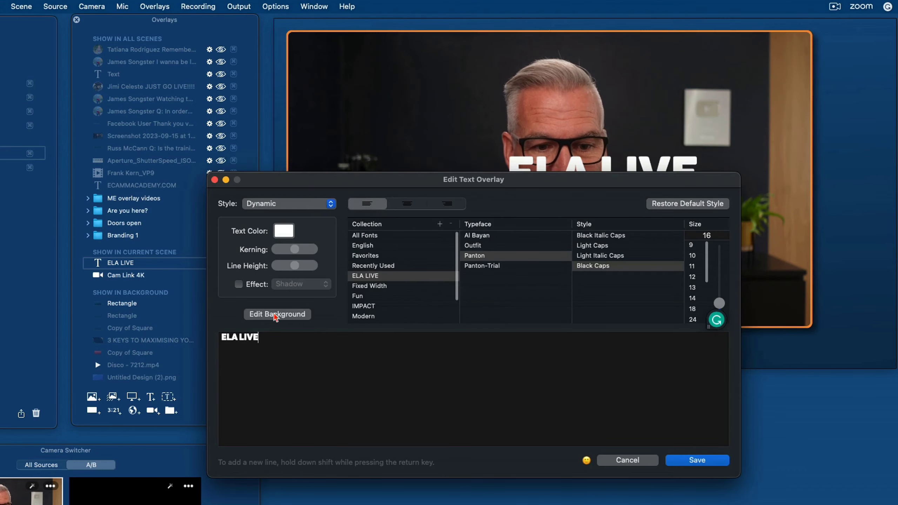
{"action": "left_click_drag", "start_coordinate": [262, 339], "coordinate": [239, 339]}
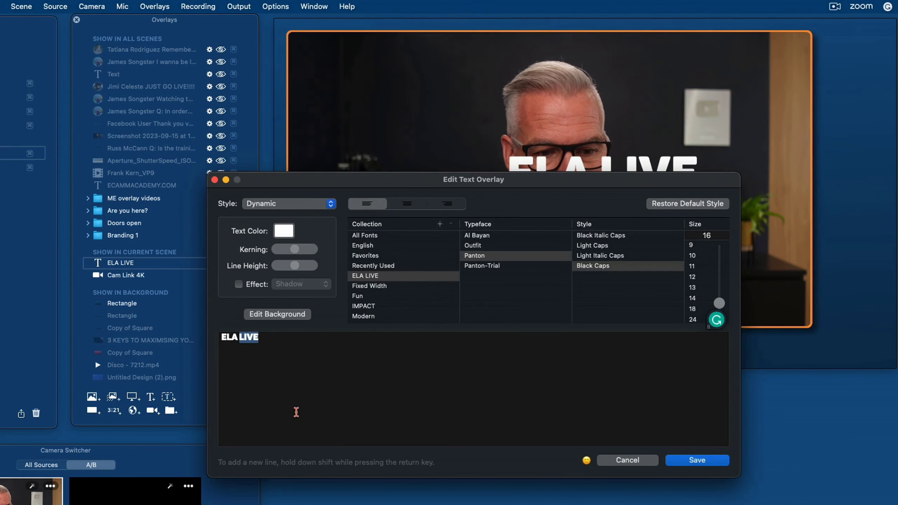
{"action": "left_click", "coordinate": [287, 234]}
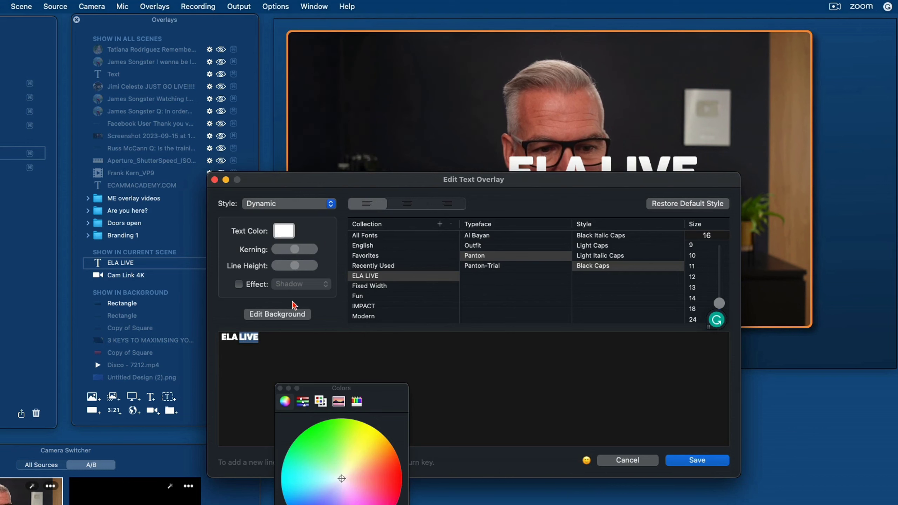
{"action": "left_click", "coordinate": [383, 456]}
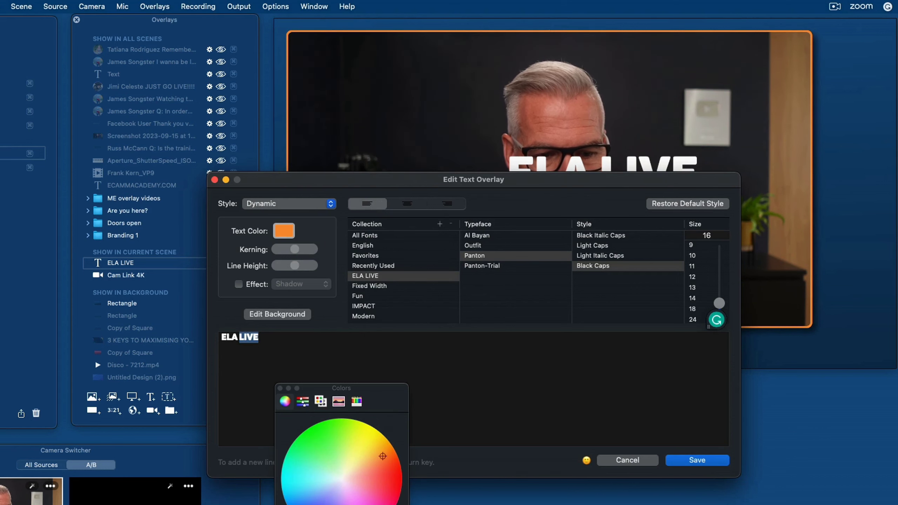
{"action": "left_click", "coordinate": [646, 383]}
{"action": "left_click", "coordinate": [697, 460]}
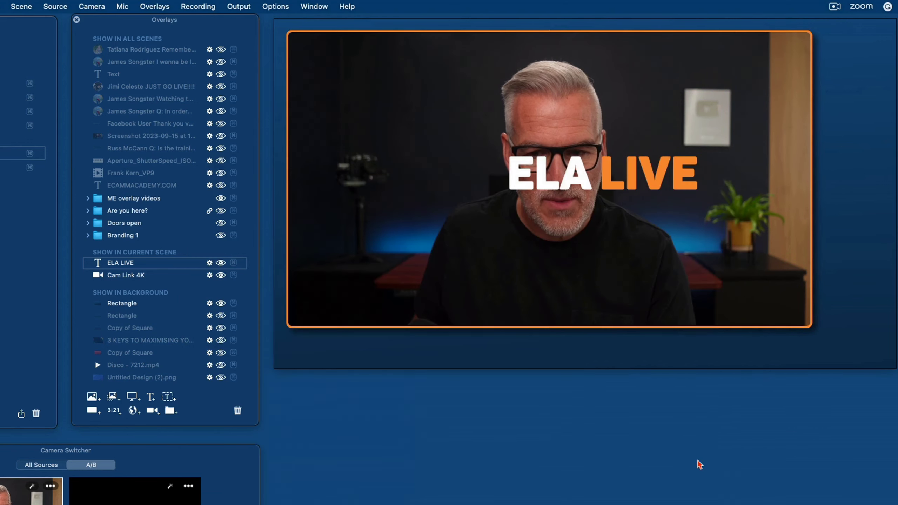
Step: Rotate the ELA LIVE text 90 degrees clockwise and place it vertically along the canvas's right edge, beside the camera overlay
{"action": "left_click_drag", "start_coordinate": [630, 182], "coordinate": [710, 83]}
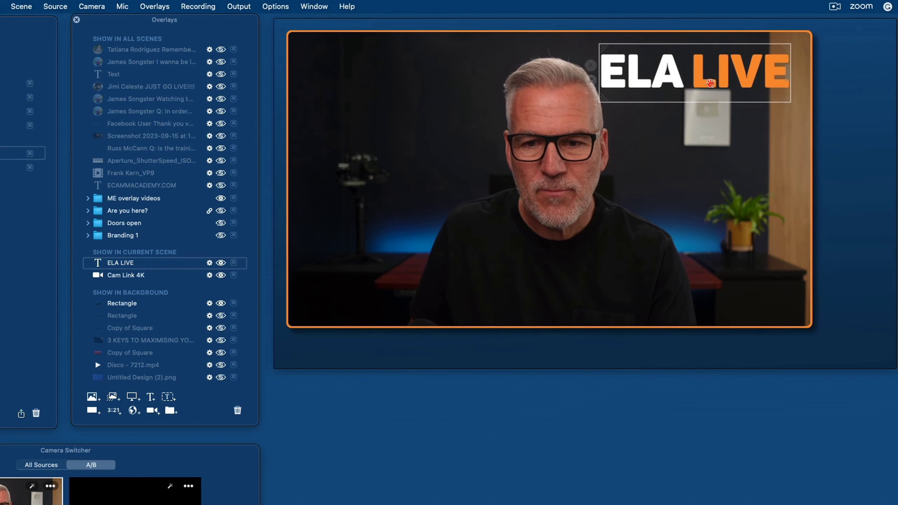
{"action": "left_click", "coordinate": [591, 81]}
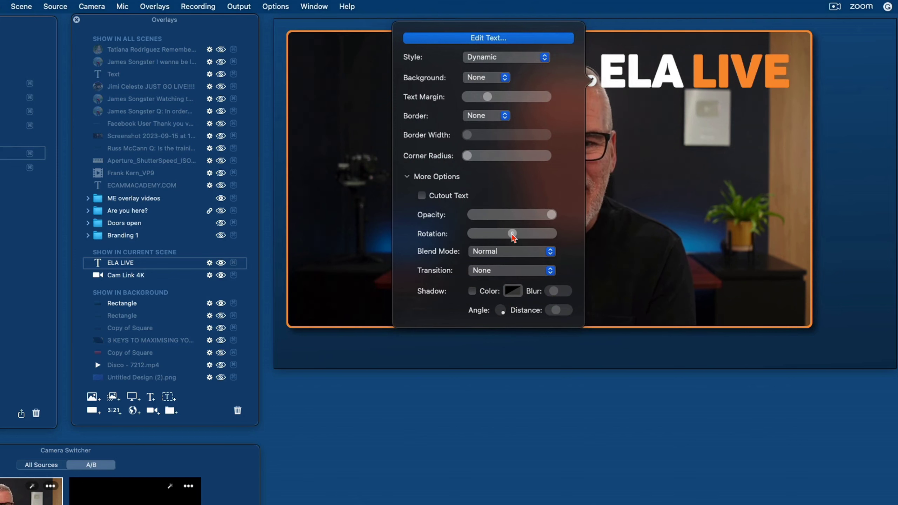
{"action": "left_click_drag", "start_coordinate": [512, 235], "coordinate": [532, 238]}
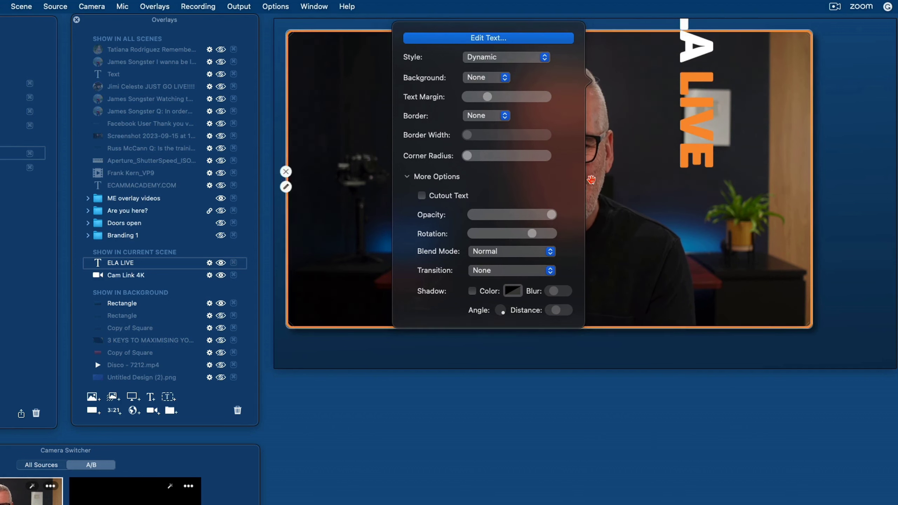
{"action": "left_click_drag", "start_coordinate": [690, 90], "coordinate": [862, 193]}
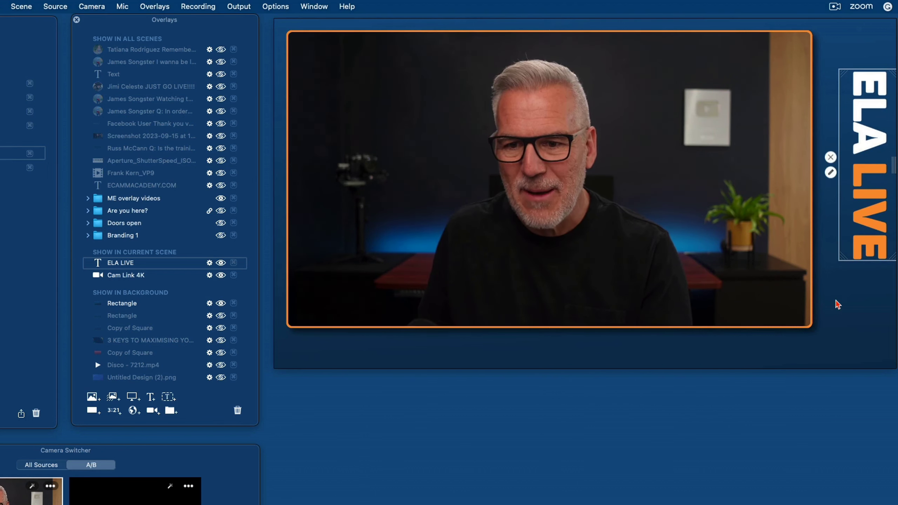
Step: Enlarge the Cam Link 4K camera overlay to about 89% of the canvas width, right up to the vertical ELA LIVE text
{"action": "left_click", "coordinate": [810, 325]}
{"action": "left_click_drag", "start_coordinate": [814, 328], "coordinate": [842, 327]}
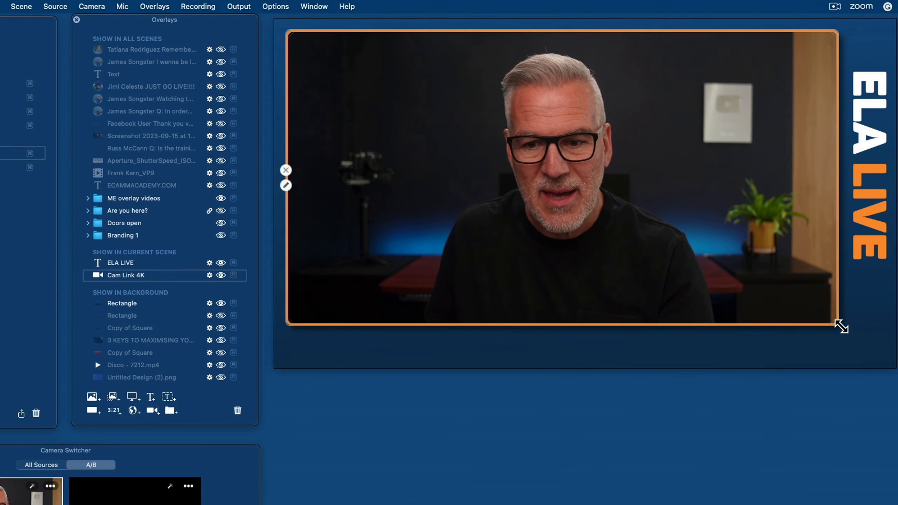
Step: Turn on the shadow for the ELA LIVE text overlay and adjust the opacity of its shadow colour
{"action": "left_click", "coordinate": [832, 173]}
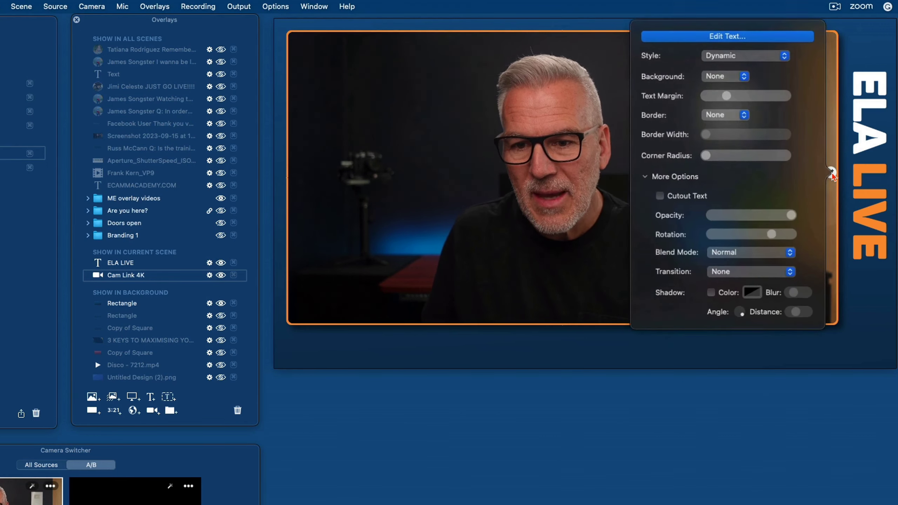
{"action": "left_click", "coordinate": [712, 292]}
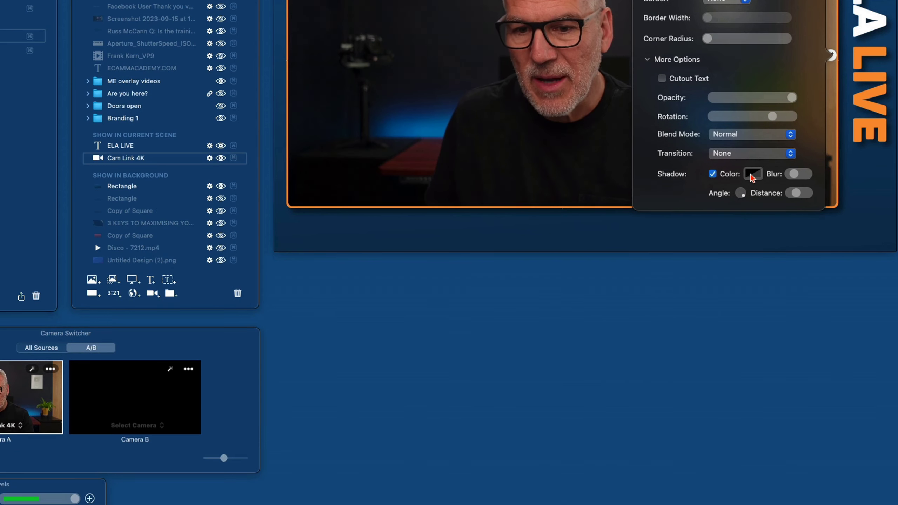
{"action": "left_click", "coordinate": [751, 294]}
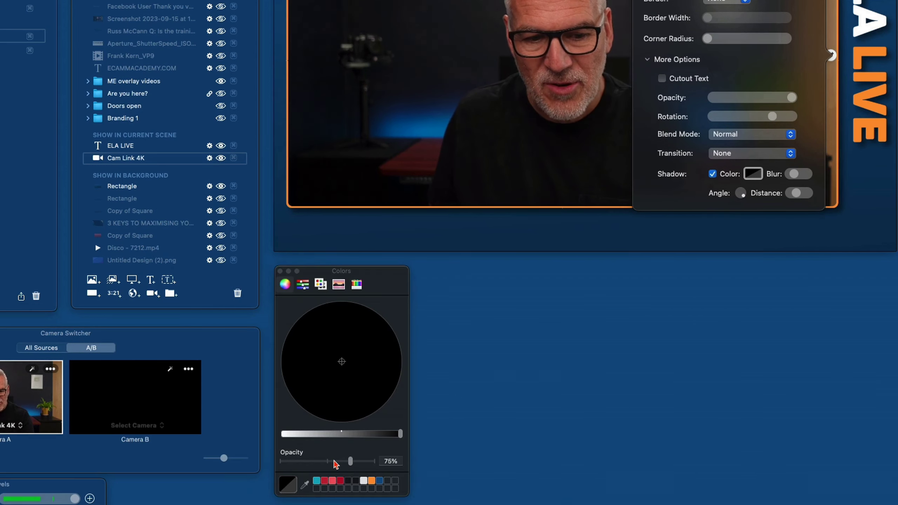
{"action": "left_click_drag", "start_coordinate": [342, 461], "coordinate": [334, 462]}
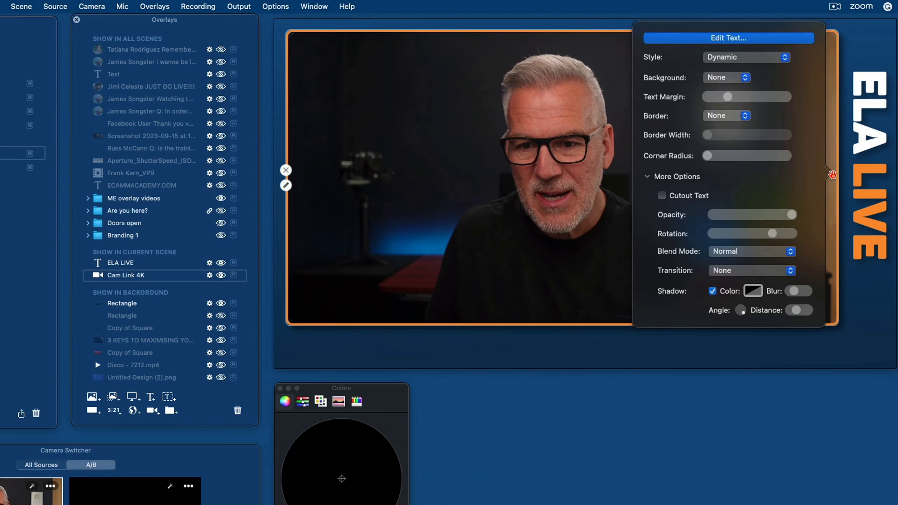
{"action": "left_click", "coordinate": [838, 103]}
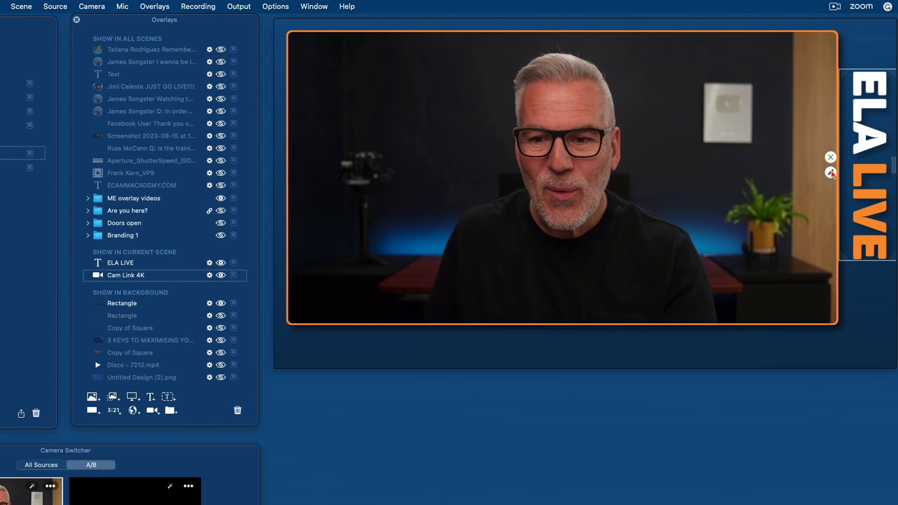
Step: Set the ELA LIVE text to size 48 in its editor, and try wider kerning on all of it before restoring the spacing
{"action": "left_click", "coordinate": [828, 163]}
{"action": "left_click", "coordinate": [711, 38]}
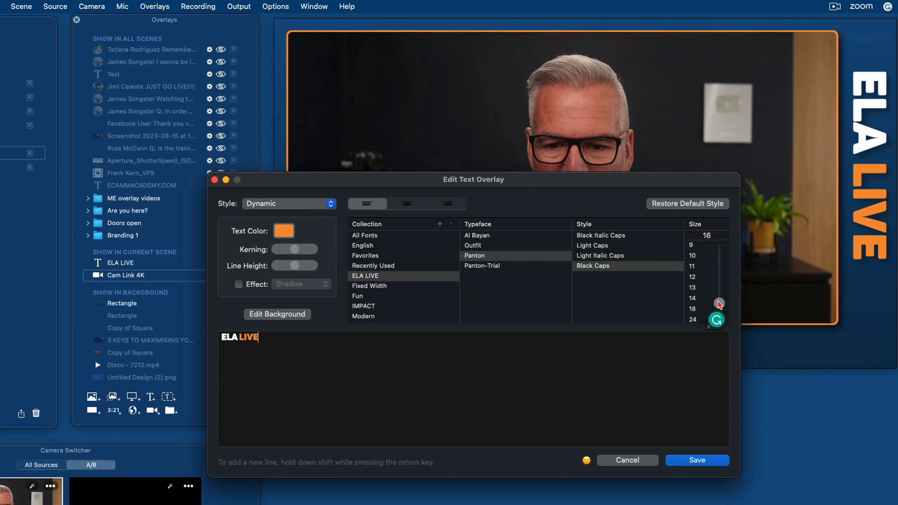
{"action": "left_click_drag", "start_coordinate": [720, 304], "coordinate": [720, 283]}
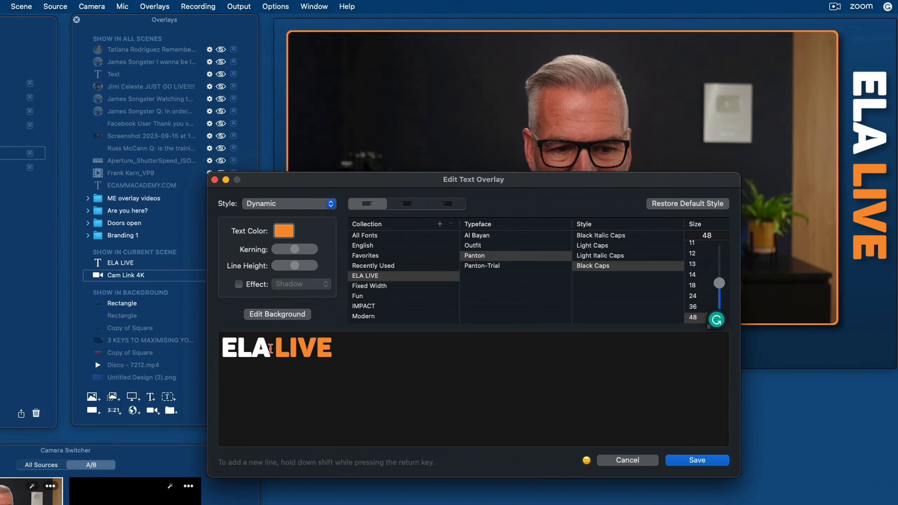
{"action": "left_click_drag", "start_coordinate": [332, 343], "coordinate": [221, 345]}
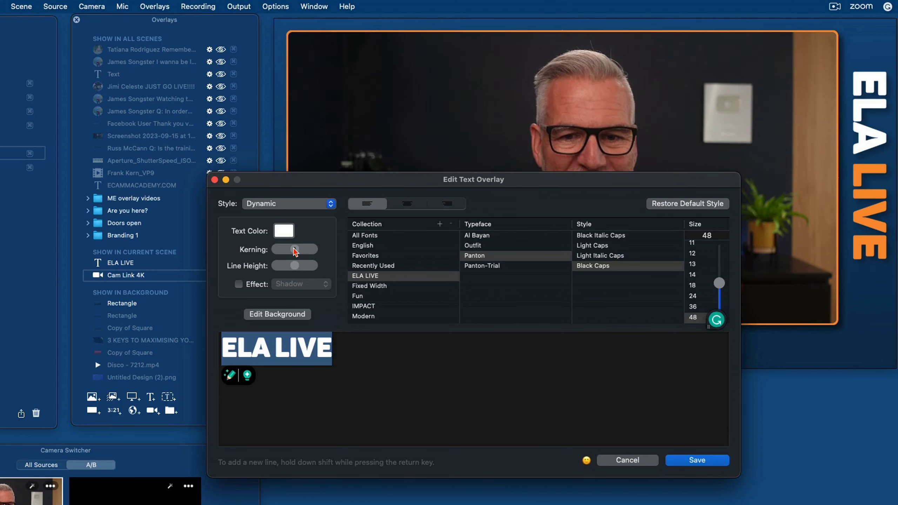
{"action": "left_click_drag", "start_coordinate": [295, 251], "coordinate": [304, 251]}
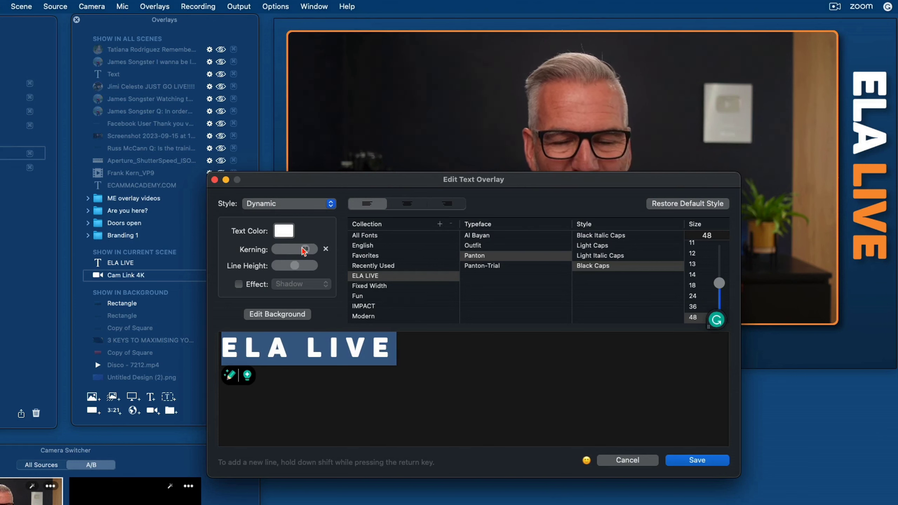
{"action": "left_click_drag", "start_coordinate": [304, 251], "coordinate": [294, 250]}
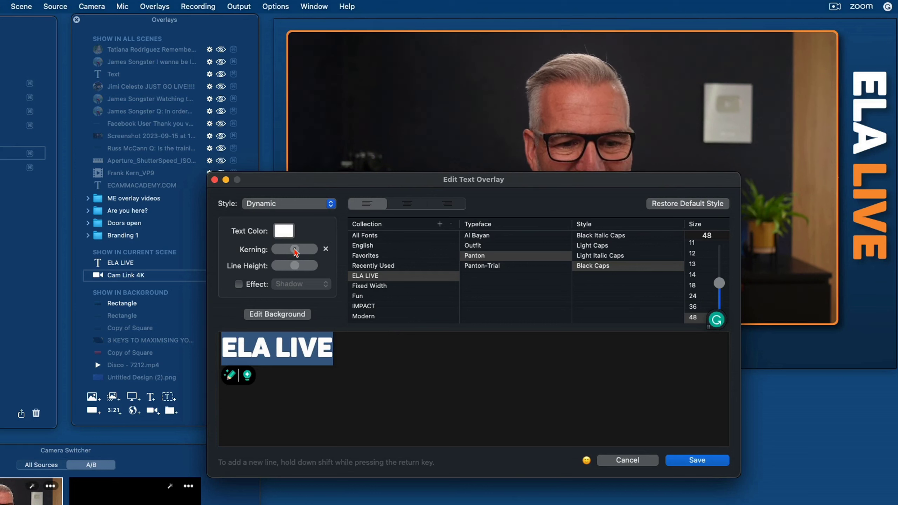
Step: Copy the ELA LIVE text and paste it onto two new lines below, making three lines
{"action": "key", "text": "super+a"}
{"action": "key", "text": "super+c"}
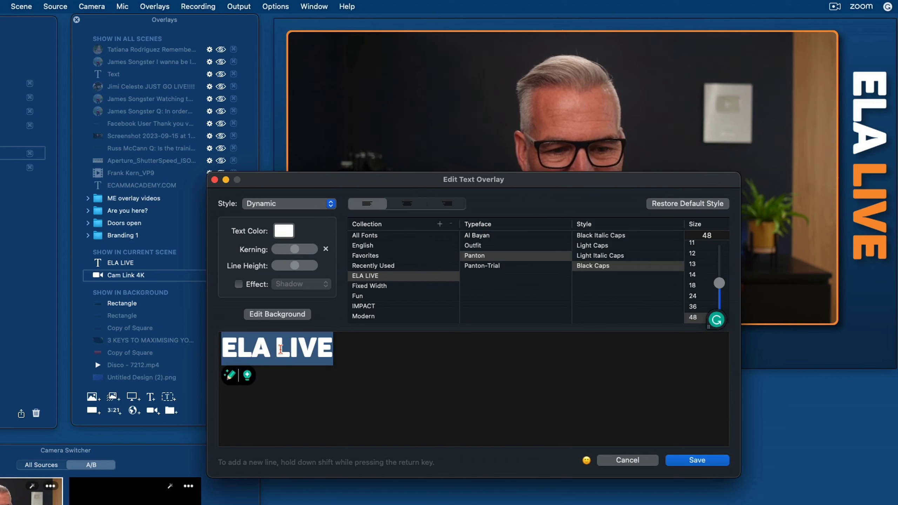
{"action": "left_click", "coordinate": [334, 352]}
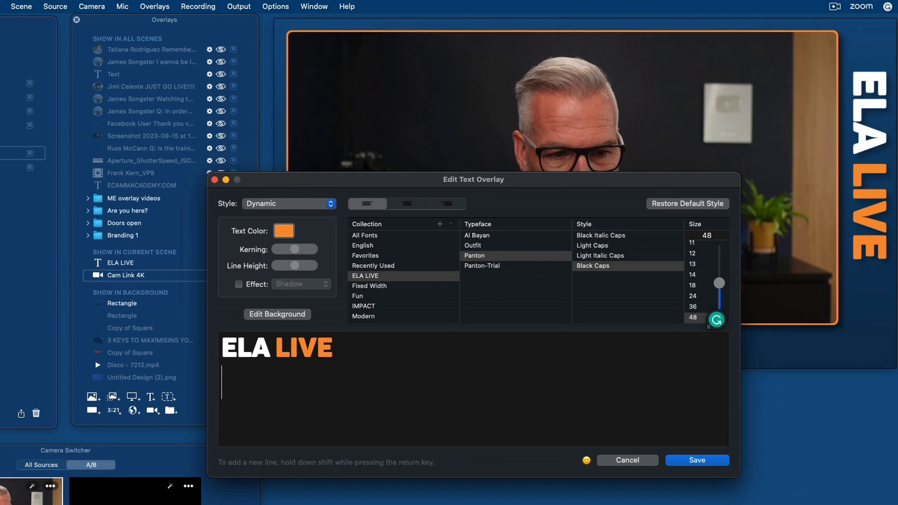
{"action": "key", "text": "shift+Return"}
{"action": "key", "text": "super+v"}
{"action": "key", "text": "shift+Return"}
{"action": "key", "text": "super+v"}
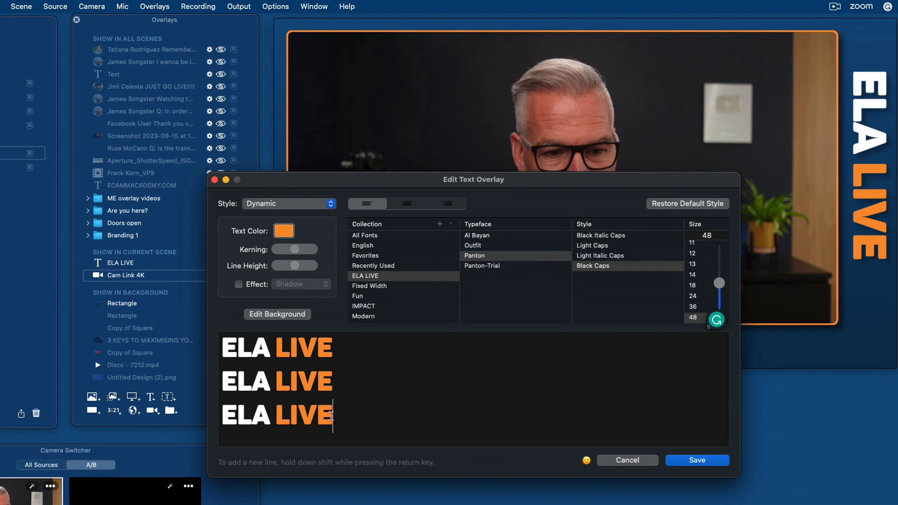
Step: Try a larger line height on all three ELA LIVE lines and reset it to the default
{"action": "key", "text": "super+a"}
{"action": "left_click_drag", "start_coordinate": [294, 268], "coordinate": [301, 269]}
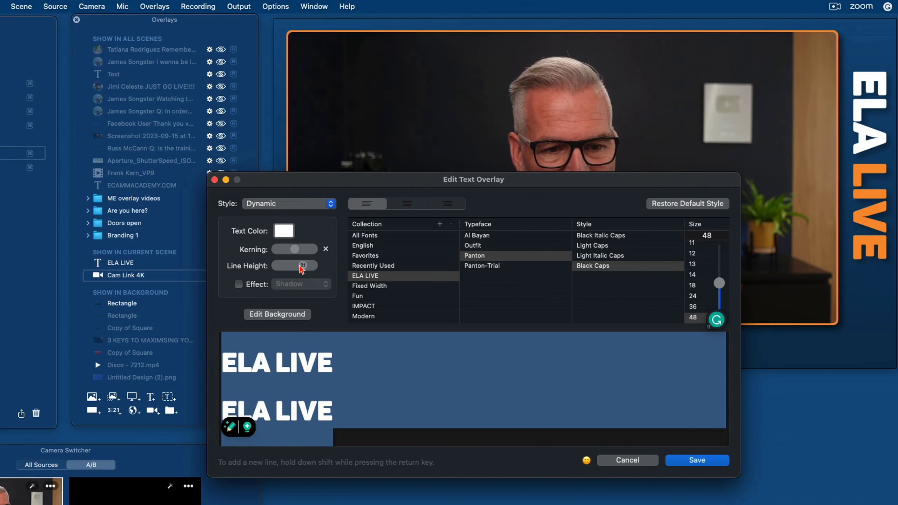
{"action": "double_click", "coordinate": [304, 266]}
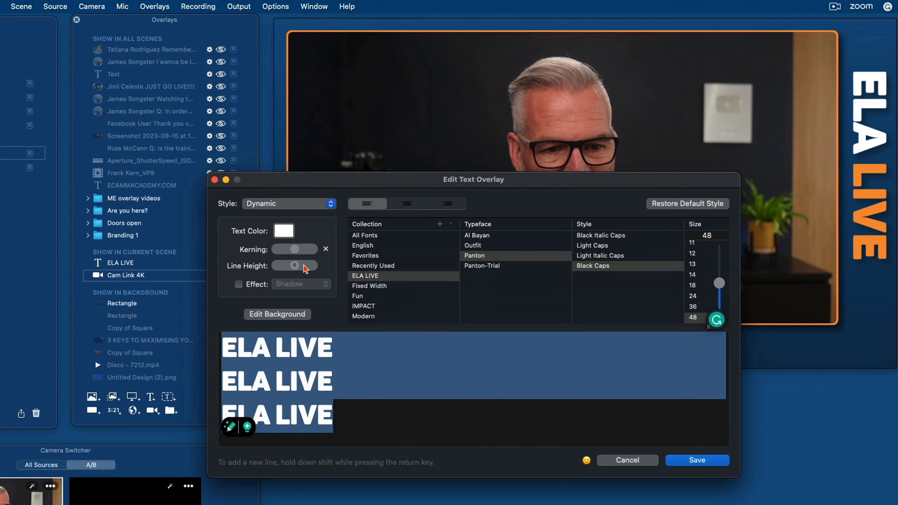
Step: Delete the two pasted ELA LIVE lines, leaving only the first line of the text
{"action": "left_click", "coordinate": [340, 404]}
{"action": "left_click_drag", "start_coordinate": [336, 418], "coordinate": [223, 368]}
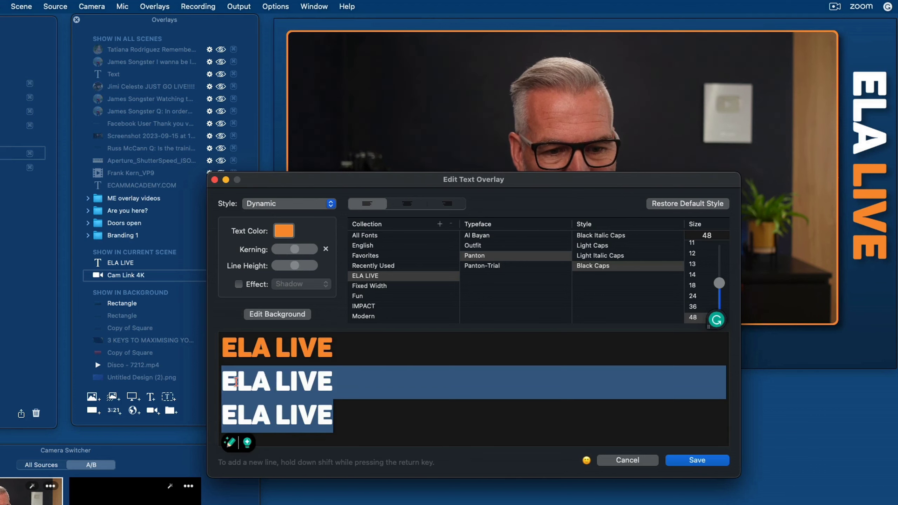
{"action": "key", "text": "BackSpace"}
{"action": "key", "text": "BackSpace"}
Step: Select the word ELA, open its text colour for editing, and discard all edits to the text overlay
{"action": "left_click_drag", "start_coordinate": [274, 347], "coordinate": [211, 343]}
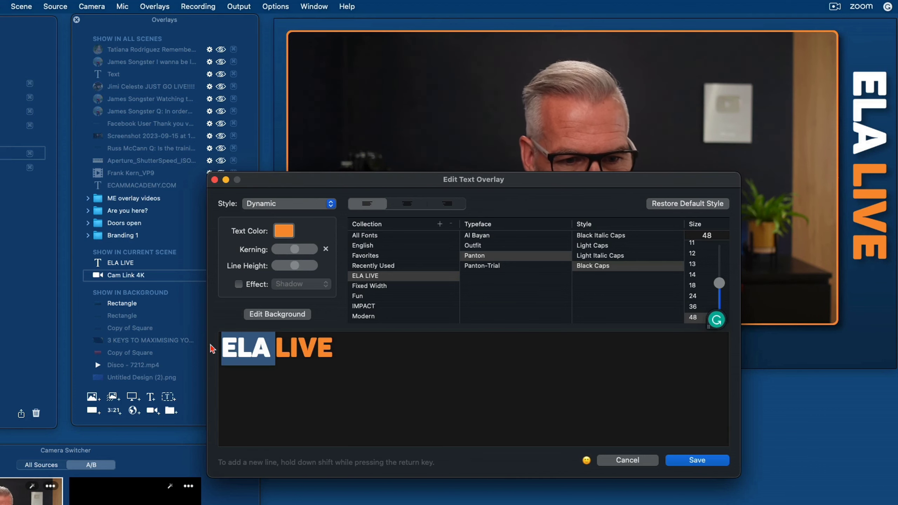
{"action": "left_click", "coordinate": [283, 233]}
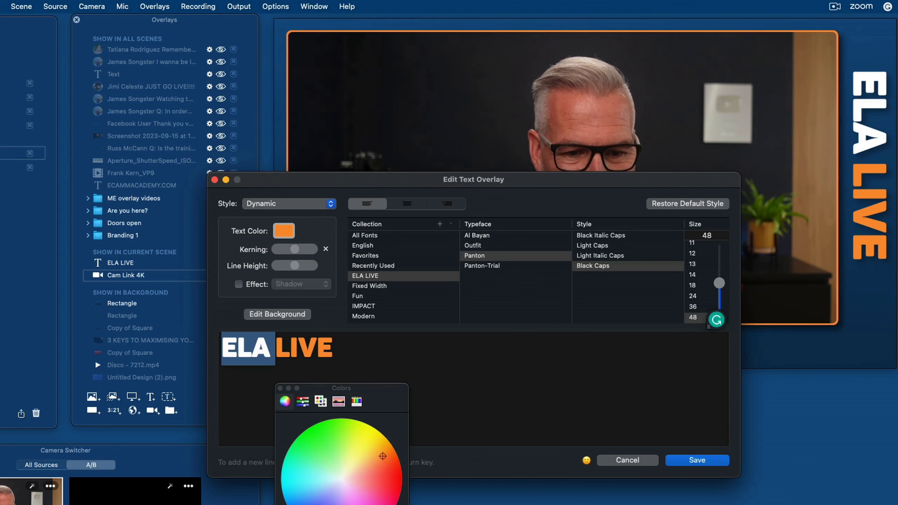
{"action": "left_click", "coordinate": [468, 369]}
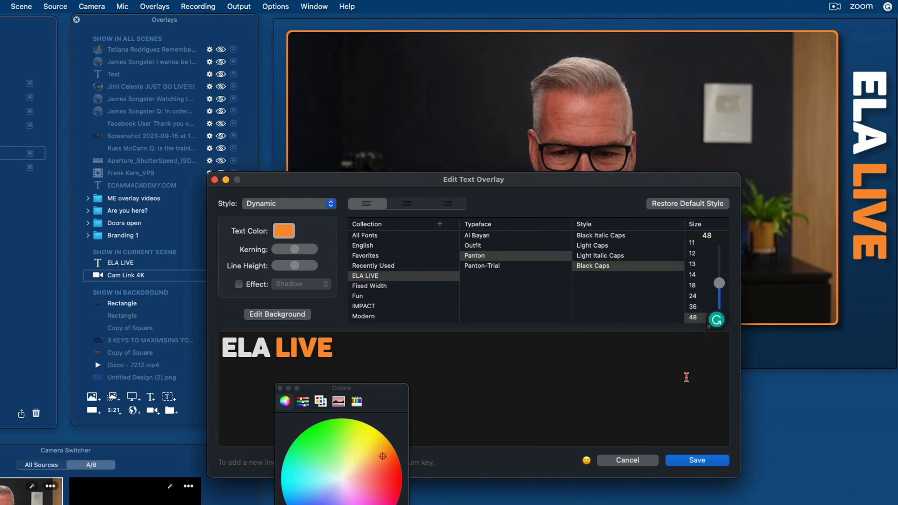
{"action": "left_click", "coordinate": [627, 460]}
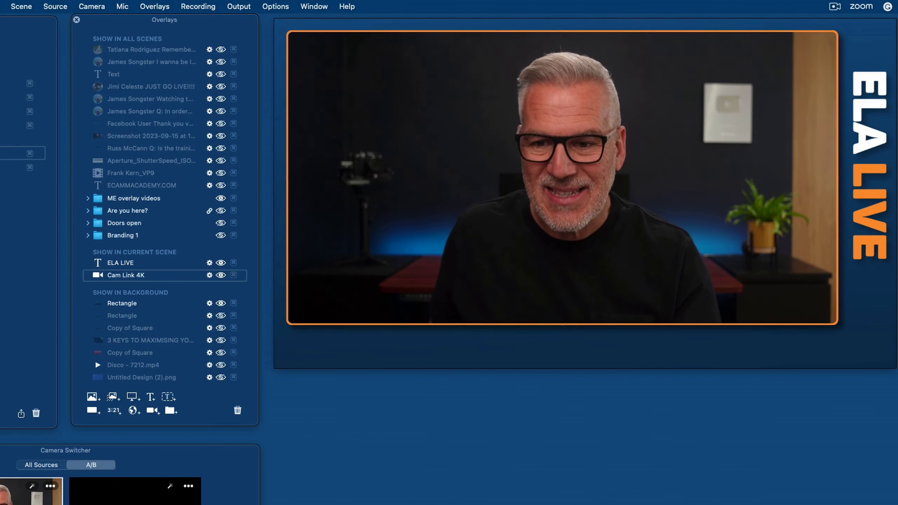
Step: Check the font size of the ELA LIVE text in its editor and close the editor without saving
{"action": "mouse_move", "coordinate": [868, 176]}
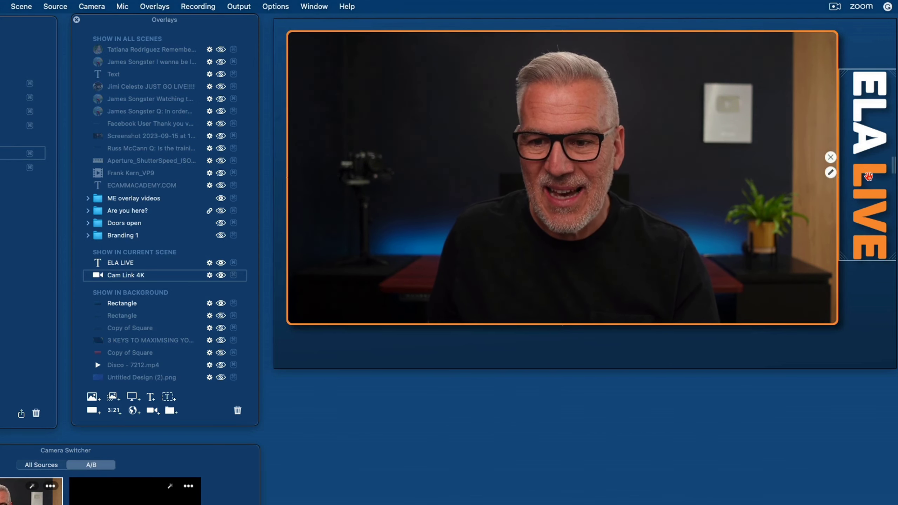
{"action": "left_click", "coordinate": [831, 173]}
{"action": "left_click", "coordinate": [736, 40]}
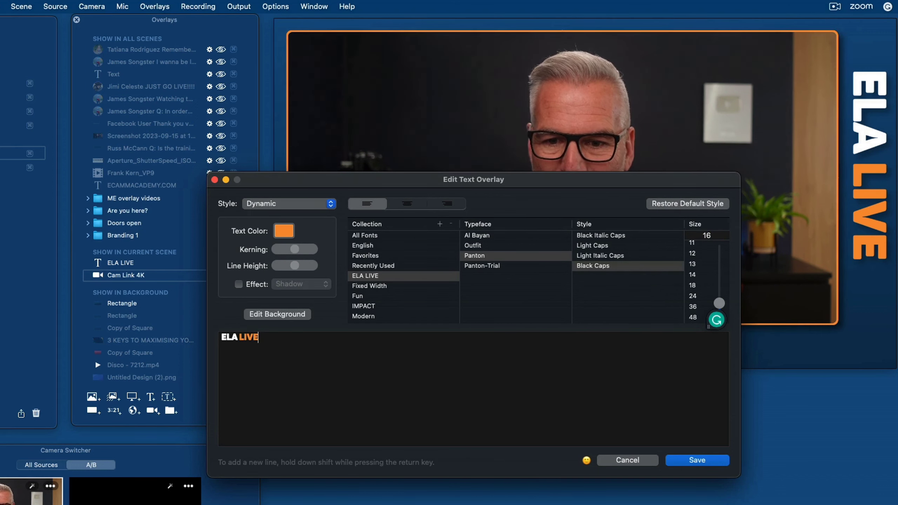
{"action": "left_click", "coordinate": [638, 461]}
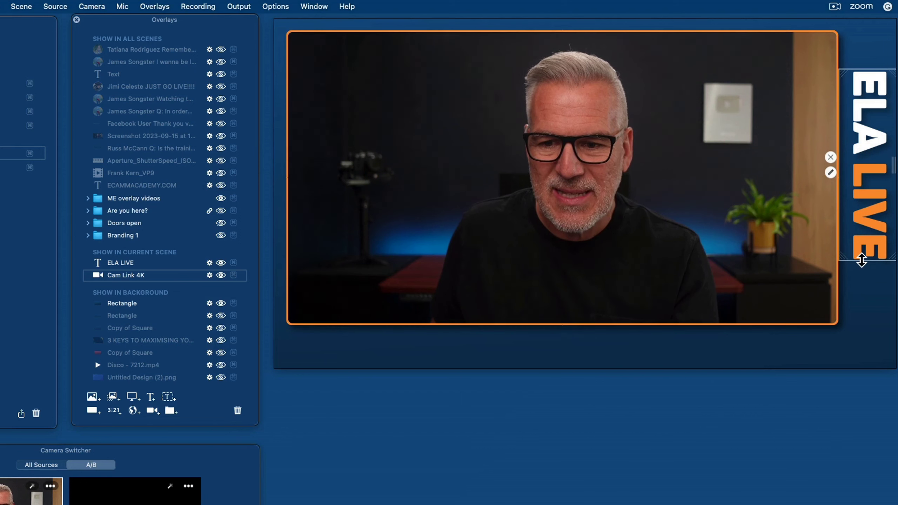
Step: Try enlarging the ELA LIVE overlay to about 90% of the canvas height, and check its font size in the text editor without saving
{"action": "left_click_drag", "start_coordinate": [846, 261], "coordinate": [710, 403]}
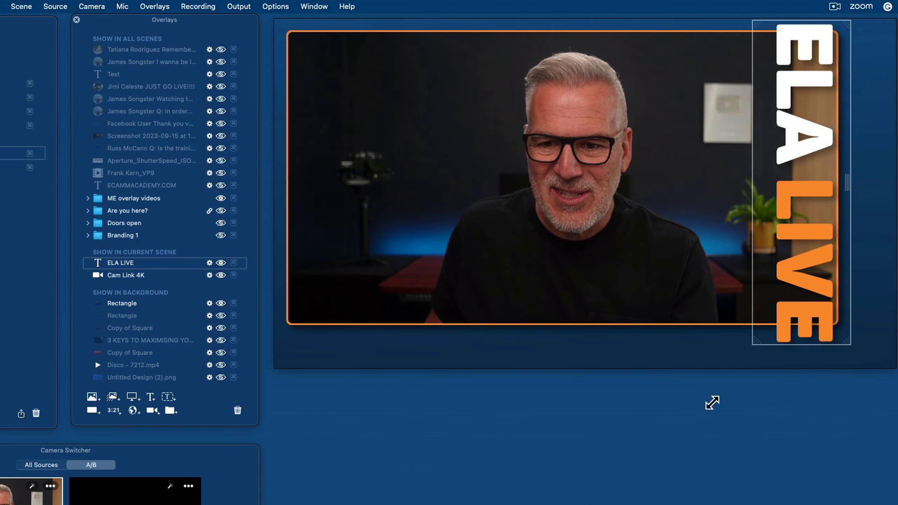
{"action": "left_click", "coordinate": [744, 190]}
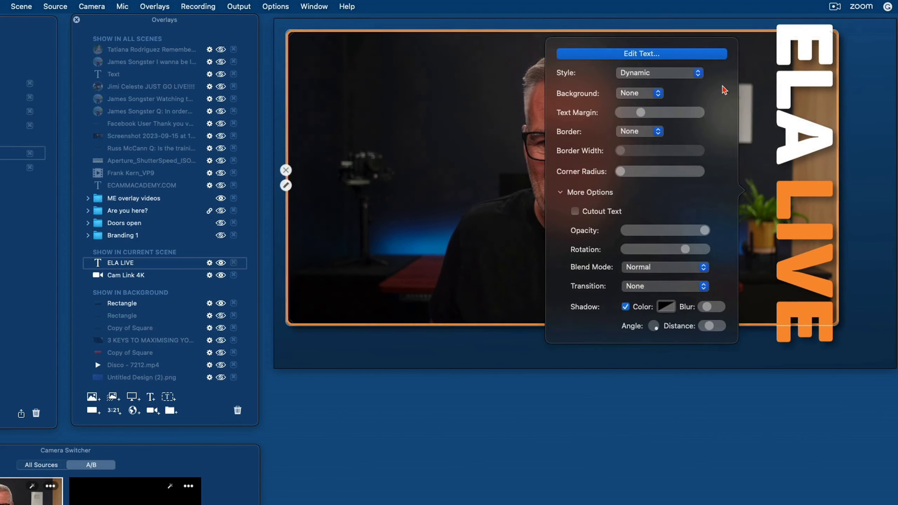
{"action": "left_click", "coordinate": [642, 54]}
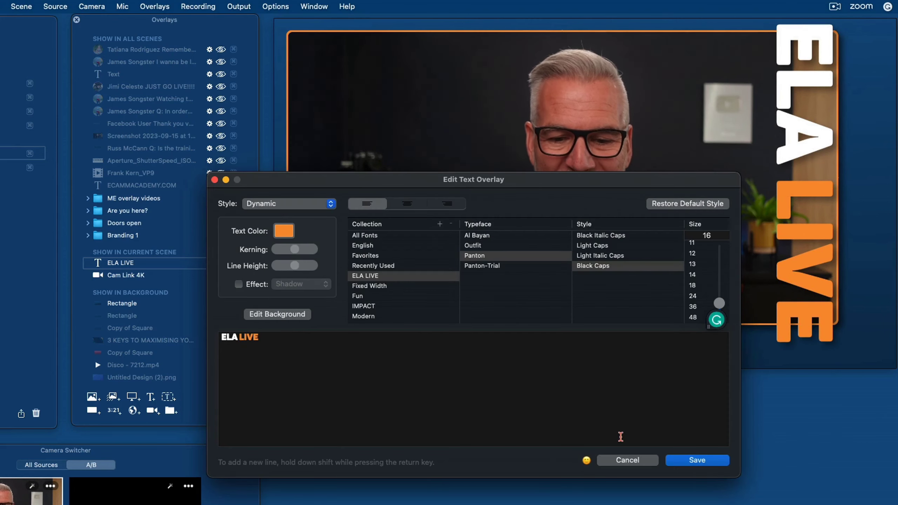
{"action": "left_click", "coordinate": [629, 460]}
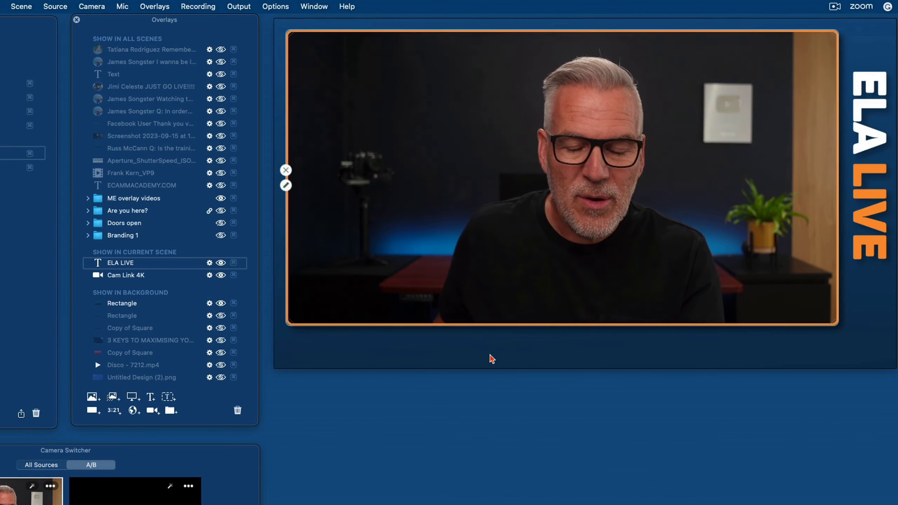
Step: Add a text overlay reading "Bullet point 1", enlarged to about 30% of the canvas width, in the camera image's upper-left corner
{"action": "left_click", "coordinate": [152, 398]}
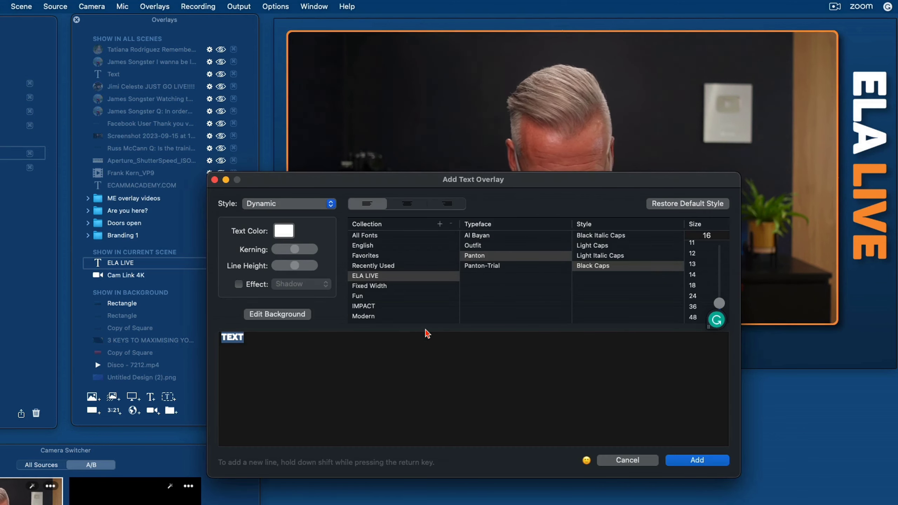
{"action": "type", "text": "Bu"}
{"action": "type", "text": "llet point 1"}
{"action": "key", "text": "Return"}
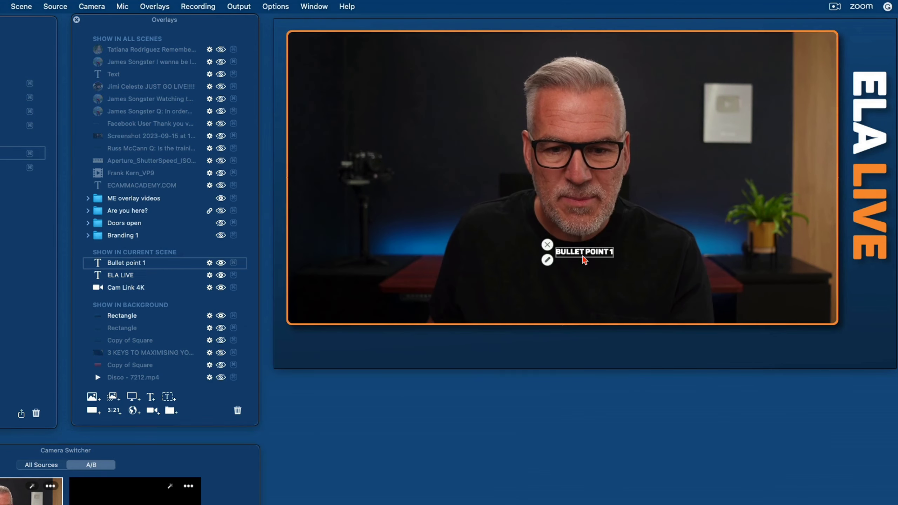
{"action": "left_click_drag", "start_coordinate": [582, 257], "coordinate": [483, 124]}
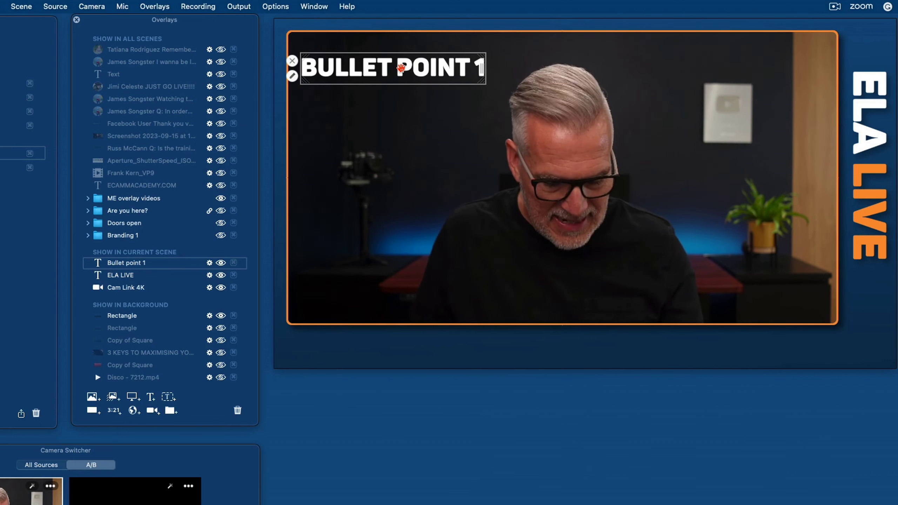
Step: Duplicate the Bullet point 1 overlay directly below it and change the copy's text to "Bullet point 2 how to set up bullet points"
{"action": "key", "text": "super+d"}
{"action": "left_click_drag", "start_coordinate": [408, 74], "coordinate": [399, 102]}
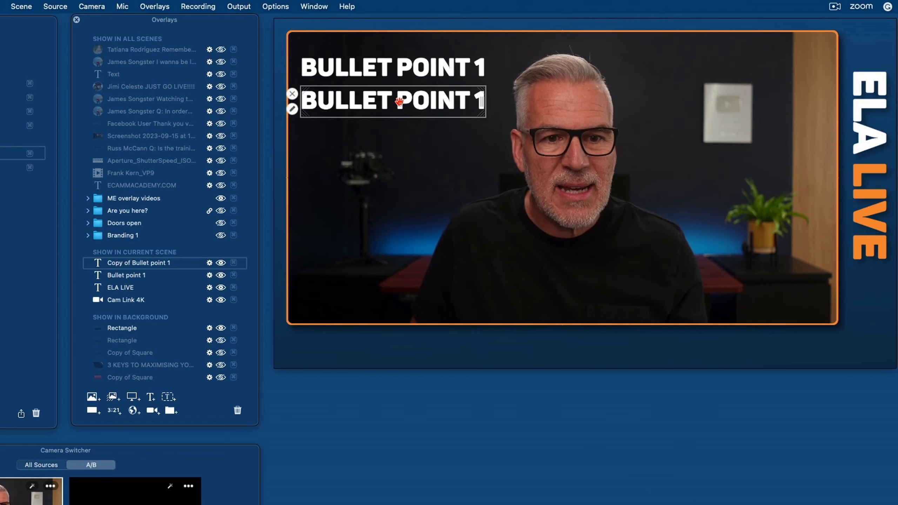
{"action": "left_click", "coordinate": [293, 109]}
{"action": "left_click", "coordinate": [198, 41]}
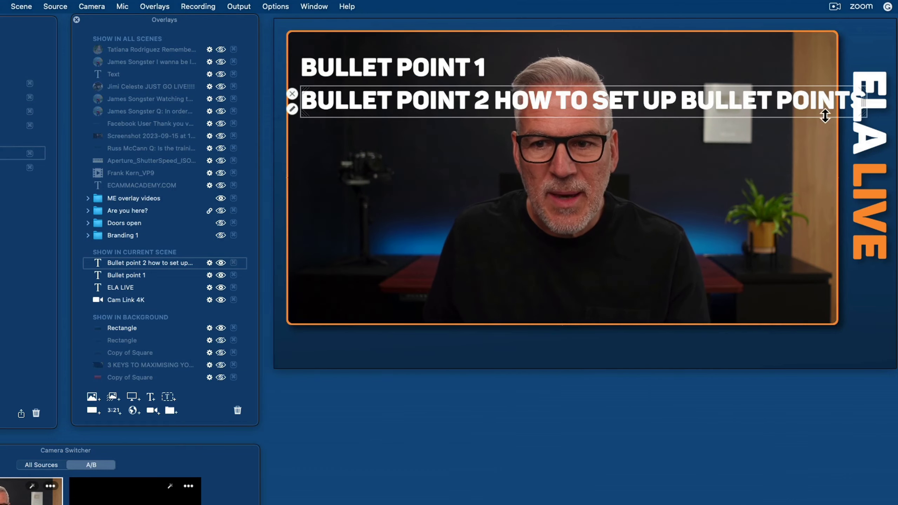
Step: Shrink the Bullet point 2 text overlay to about 39% of the canvas width, keeping it left-aligned below Bullet point 1
{"action": "left_click_drag", "start_coordinate": [863, 115], "coordinate": [542, 95]}
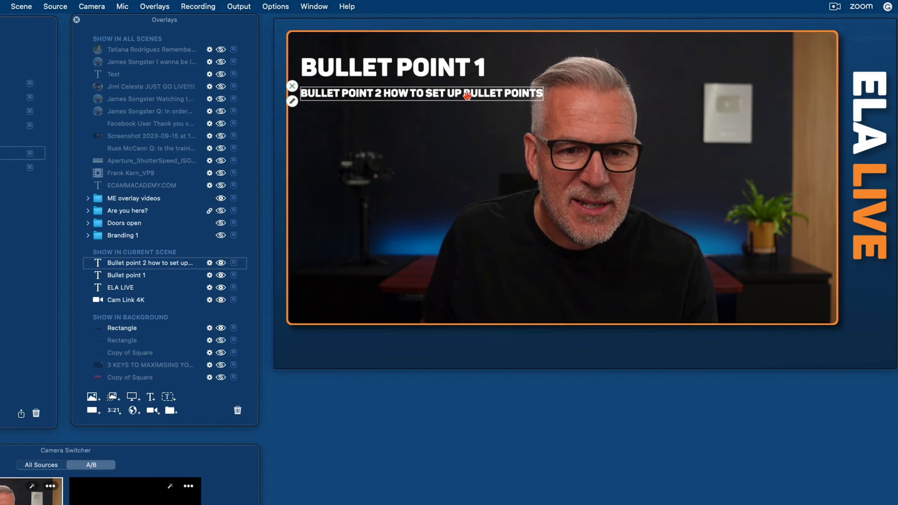
{"action": "mouse_move", "coordinate": [312, 103]}
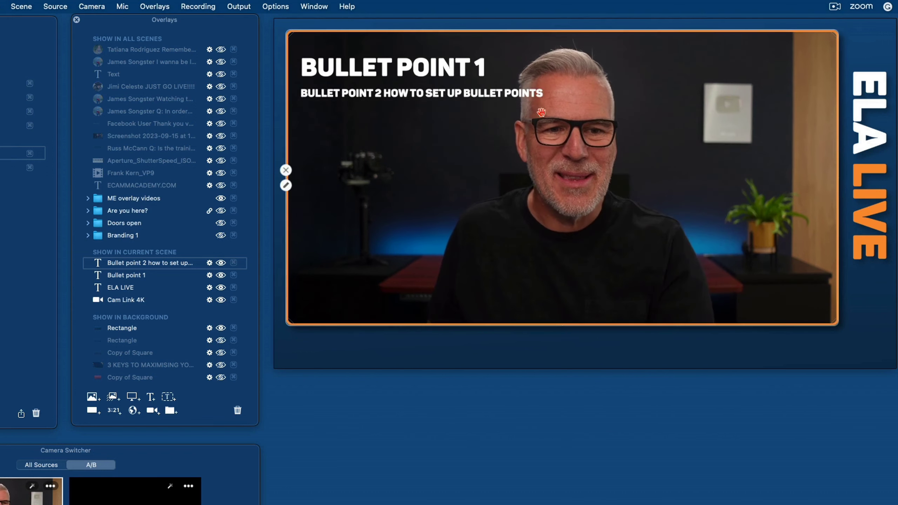
Step: Enlarge the Bullet point 2 overlay to about 46% of the canvas width and change Bullet point 1's style to Text Box (Shrink)
{"action": "left_click_drag", "start_coordinate": [543, 99], "coordinate": [583, 133]}
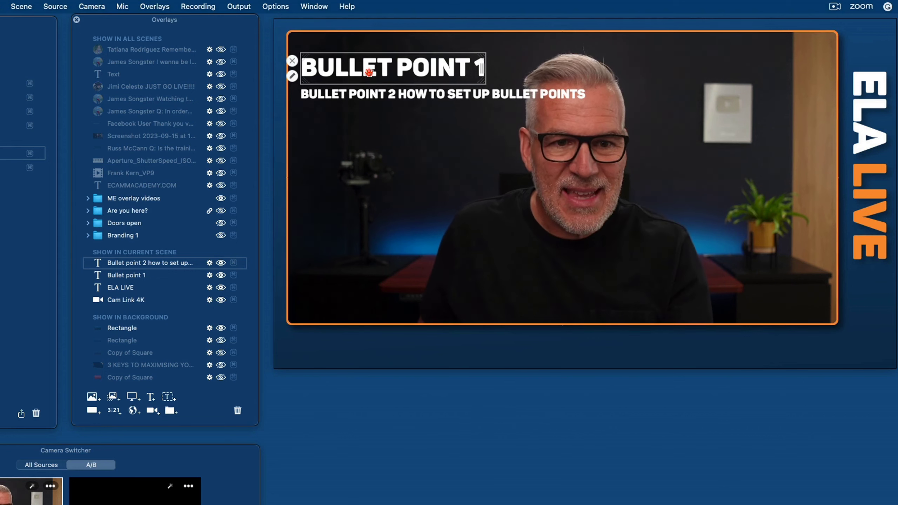
{"action": "left_click", "coordinate": [292, 76]}
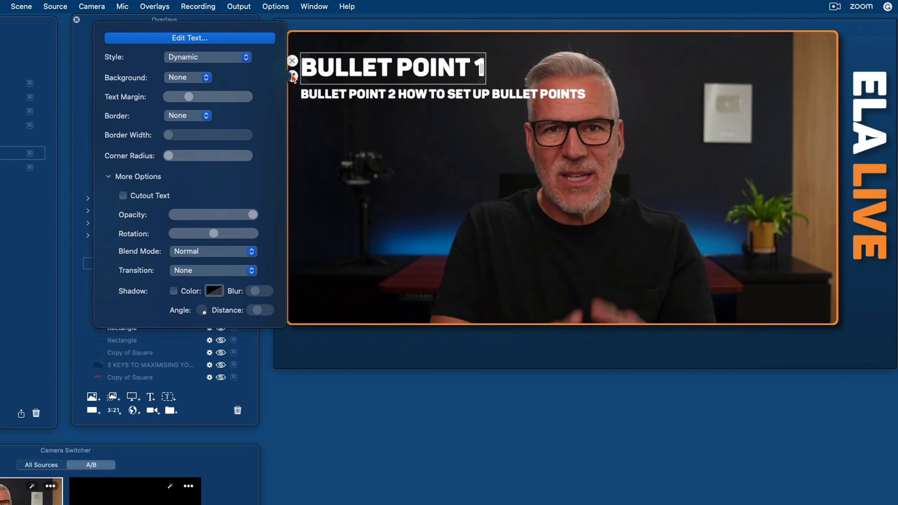
{"action": "left_click", "coordinate": [189, 57]}
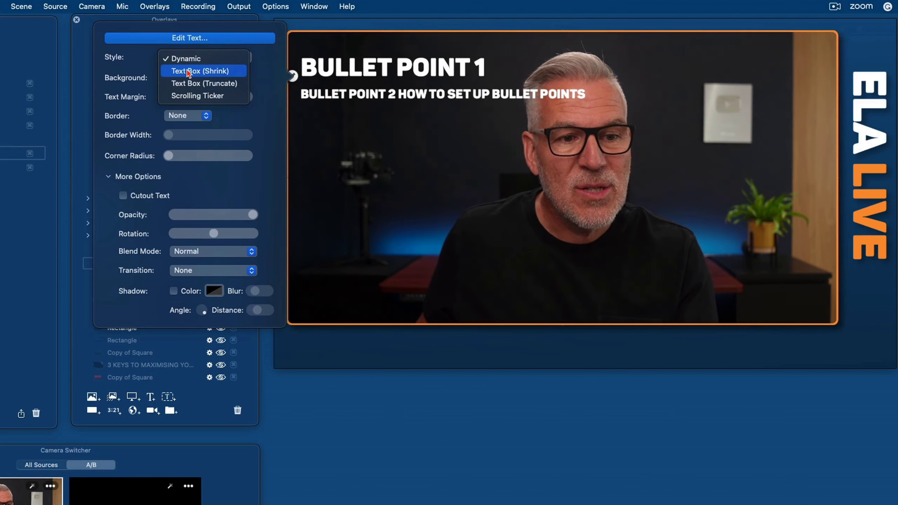
{"action": "left_click", "coordinate": [187, 70]}
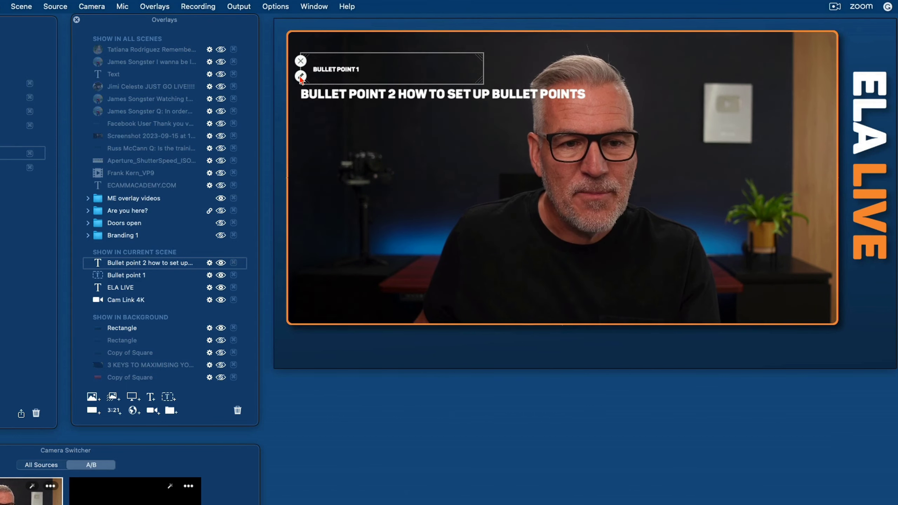
Step: Set the Bullet point 1 overlay's font size to 13 and save the text
{"action": "left_click", "coordinate": [301, 76]}
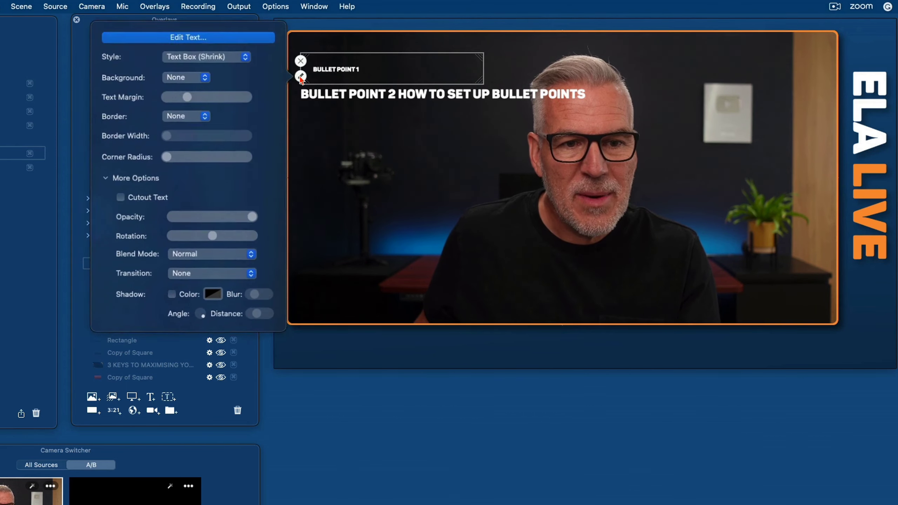
{"action": "left_click", "coordinate": [199, 39]}
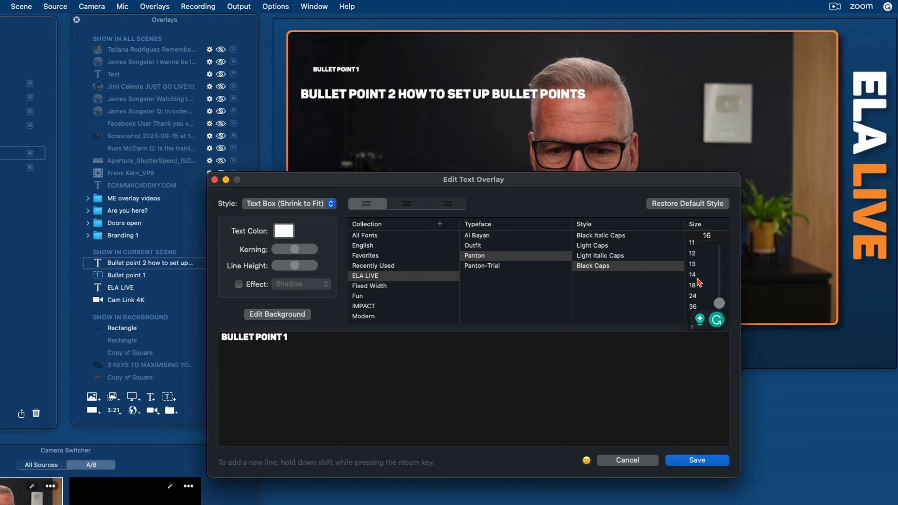
{"action": "left_click", "coordinate": [693, 264]}
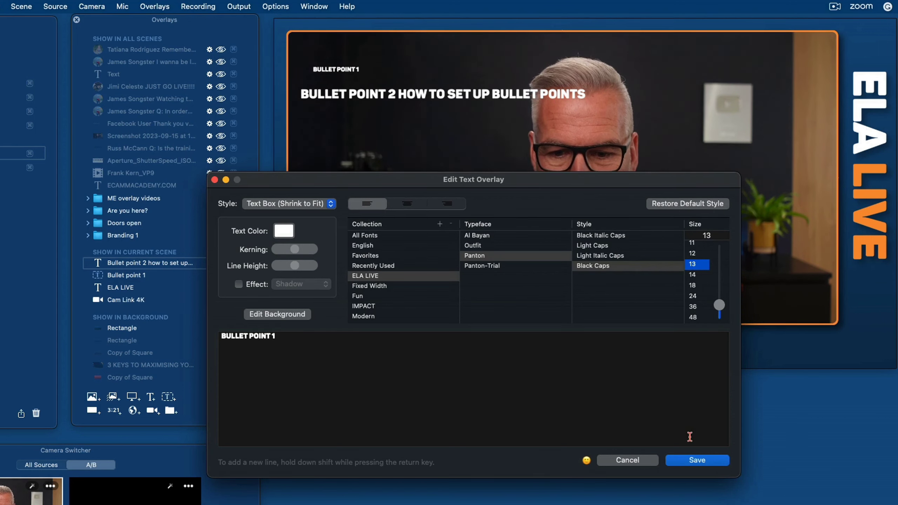
{"action": "key", "text": "Return"}
Step: Move the Bullet point 2 overlay lower in the camera image and enlarge Bullet point 1's text box to about 39% of the canvas width
{"action": "left_click_drag", "start_coordinate": [481, 82], "coordinate": [554, 229]}
{"action": "left_click", "coordinate": [545, 94]}
{"action": "left_click", "coordinate": [368, 83]}
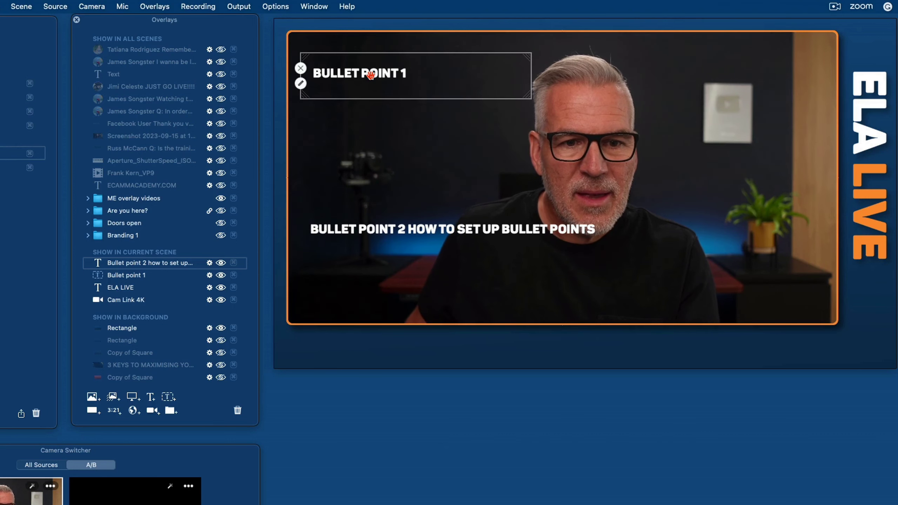
{"action": "left_click_drag", "start_coordinate": [528, 93], "coordinate": [545, 158]}
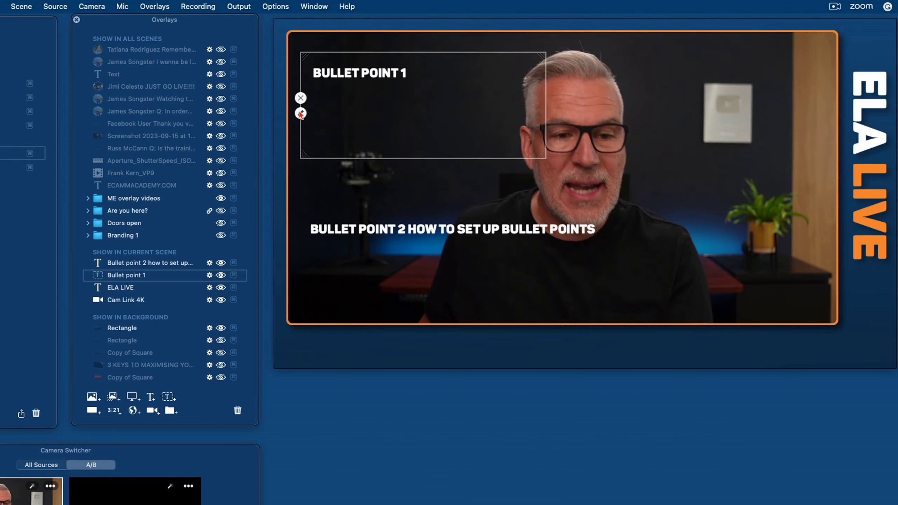
Step: Reduce Bullet point 1's text margin to the minimum and shrink its text box to about 36% of the canvas width and 12% of its height
{"action": "left_click", "coordinate": [301, 113]}
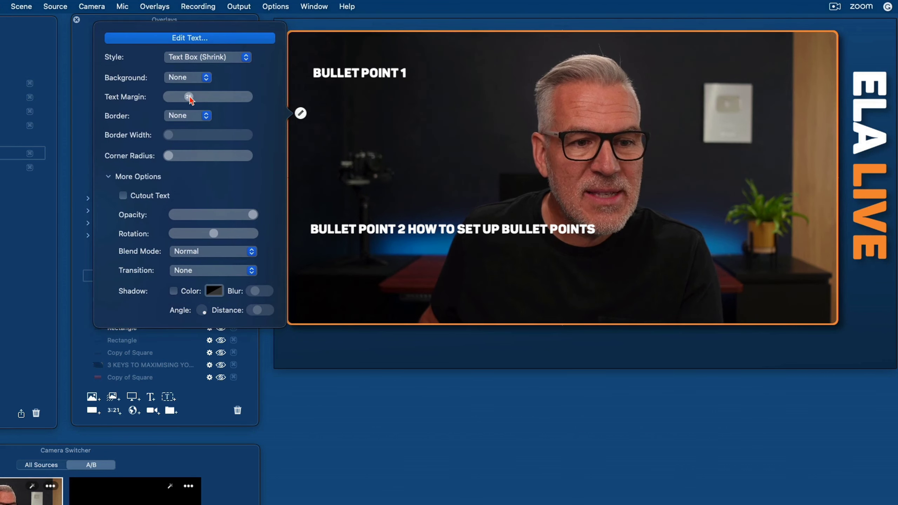
{"action": "left_click_drag", "start_coordinate": [190, 96], "coordinate": [169, 98]}
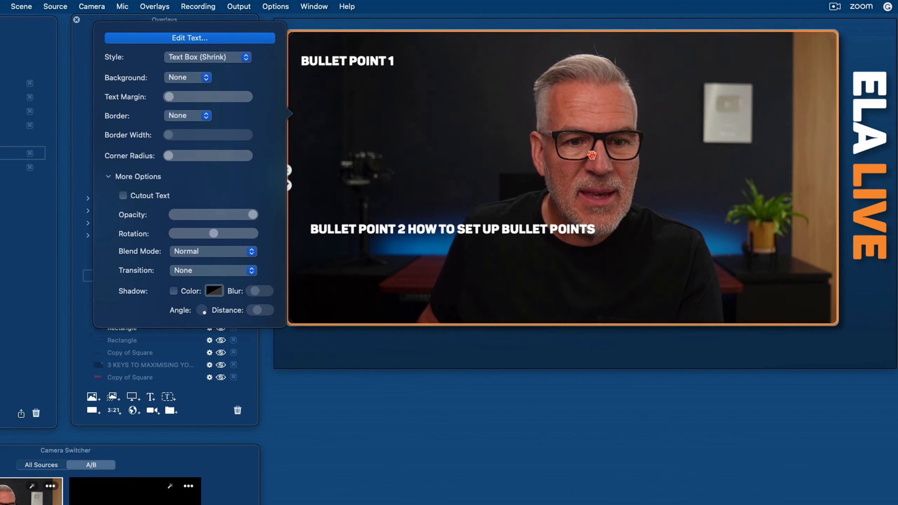
{"action": "left_click_drag", "start_coordinate": [493, 160], "coordinate": [524, 95]}
{"action": "left_click", "coordinate": [365, 68]}
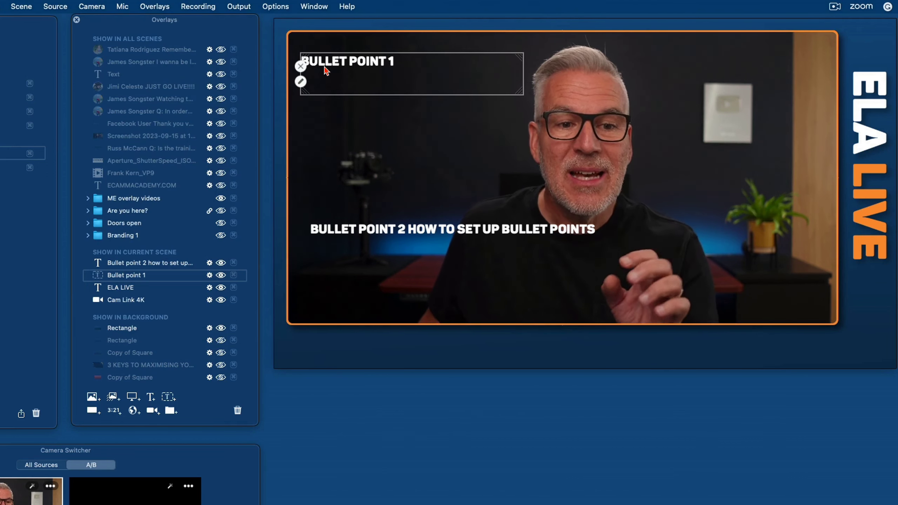
Step: Set Bullet point 1's font size to 14 and reshape its text box to one line high, about 41% of the canvas width
{"action": "left_click", "coordinate": [301, 81]}
{"action": "left_click", "coordinate": [219, 37]}
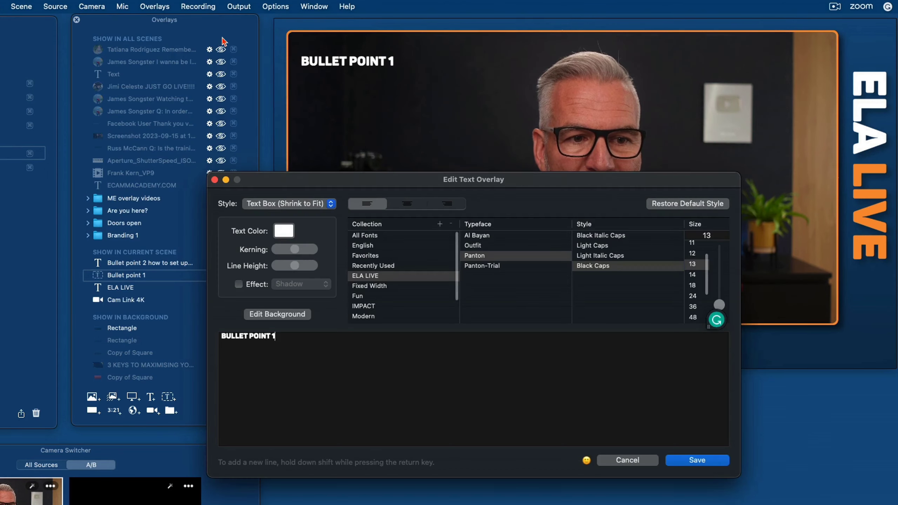
{"action": "left_click", "coordinate": [693, 275]}
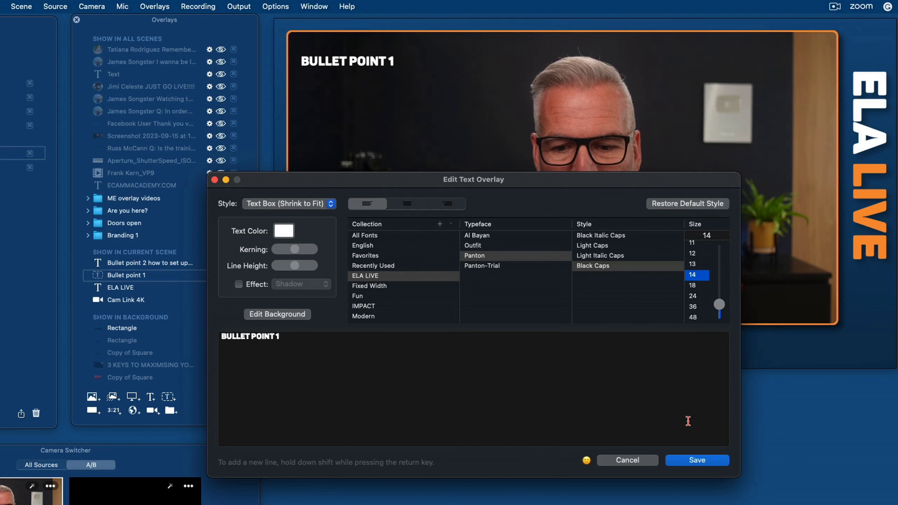
{"action": "left_click", "coordinate": [697, 460]}
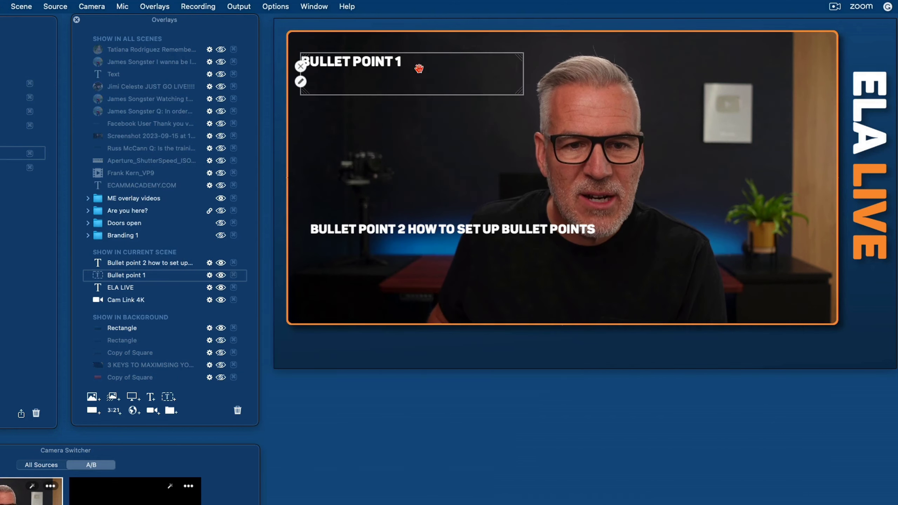
{"action": "left_click_drag", "start_coordinate": [520, 95], "coordinate": [551, 77]}
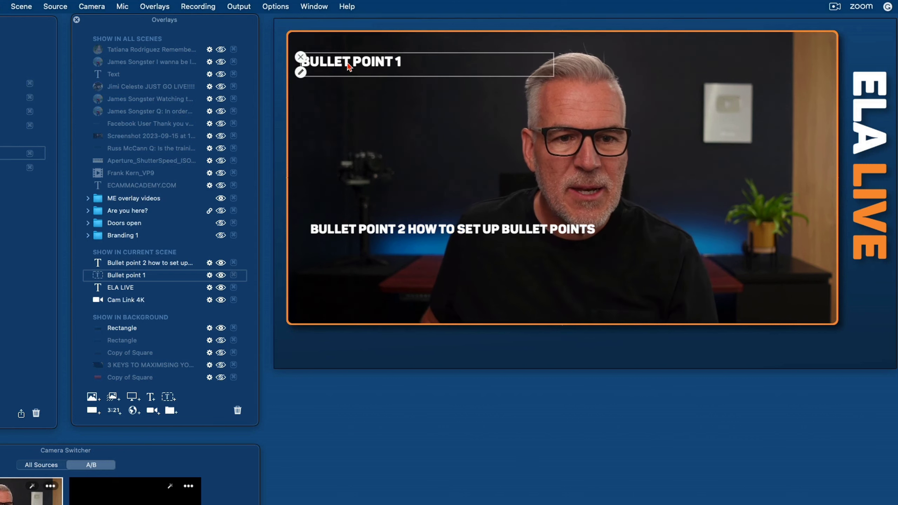
Step: Duplicate the Bullet point 1 text box just below the original, and delete the copy
{"action": "left_click_drag", "start_coordinate": [348, 105], "coordinate": [347, 94]}
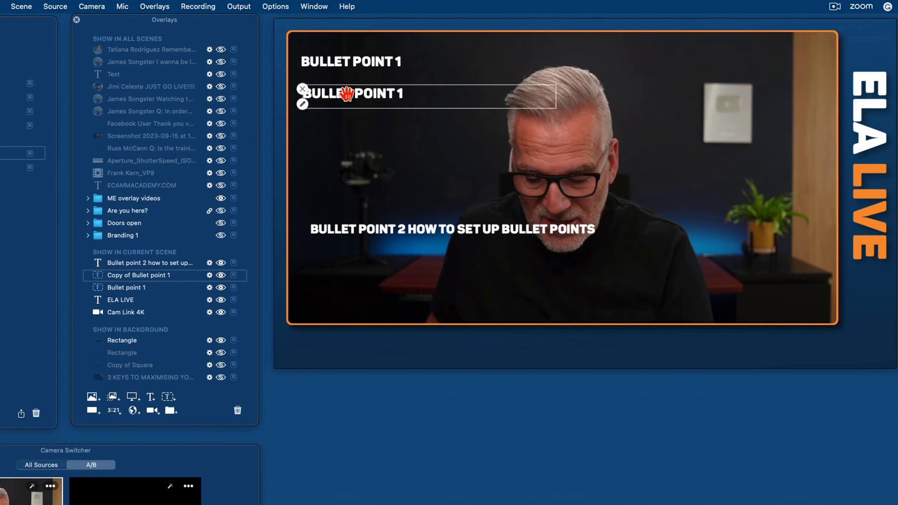
{"action": "key", "text": "BackSpace"}
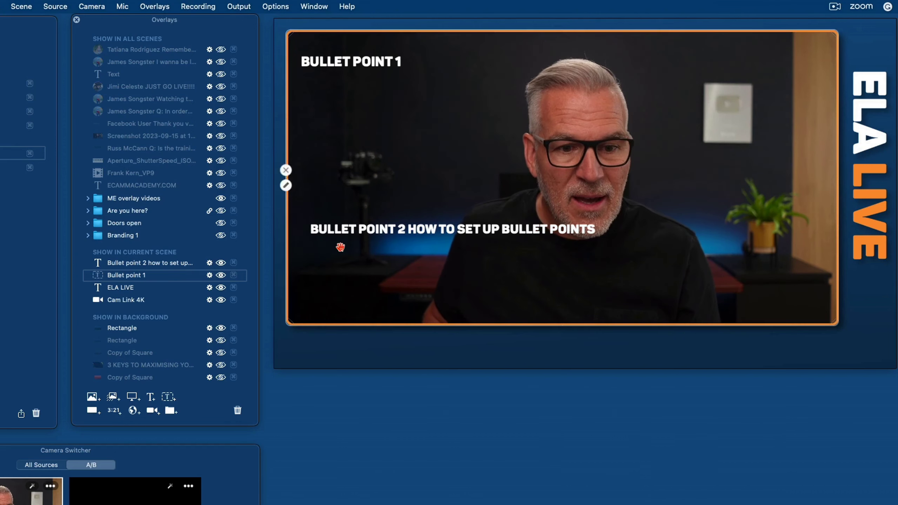
Step: Move the Bullet point 2 overlay below Bullet point 1, left-aligned with it, and enlarge it to about 61% of the canvas width
{"action": "left_click_drag", "start_coordinate": [348, 232], "coordinate": [333, 87]}
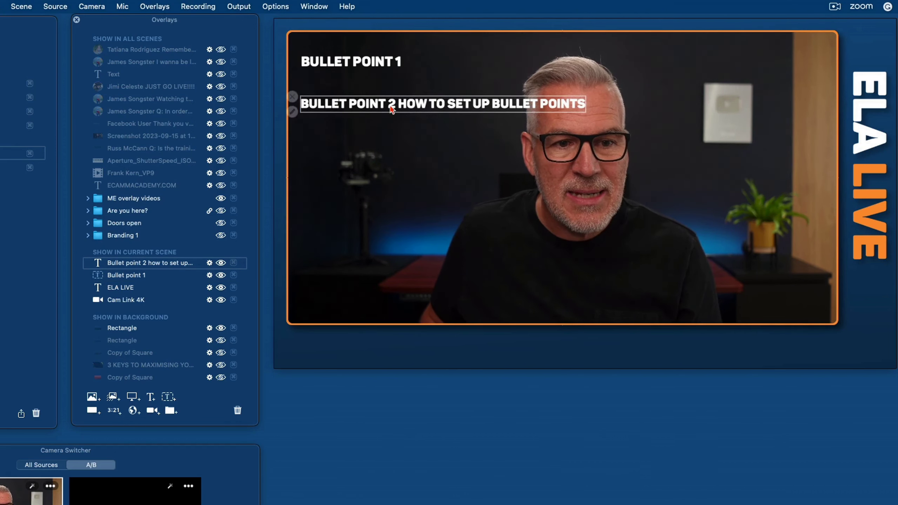
{"action": "left_click_drag", "start_coordinate": [587, 114], "coordinate": [694, 249]}
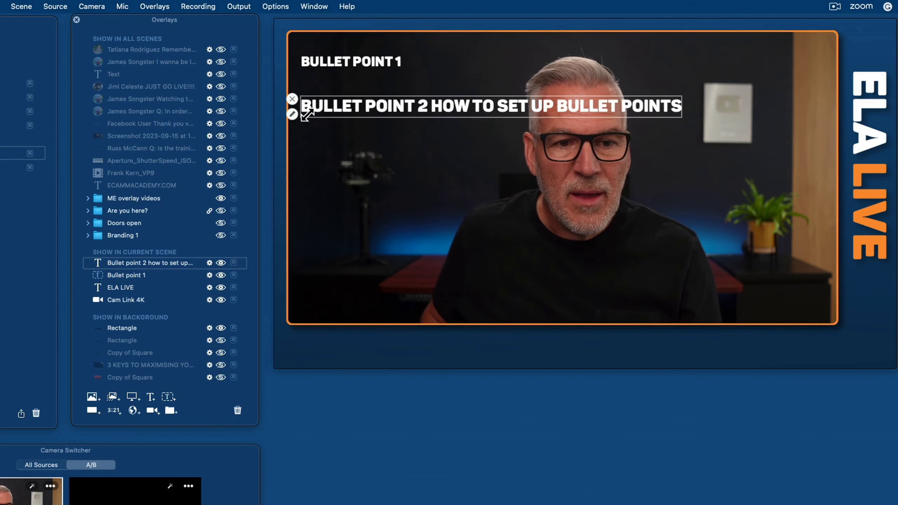
Step: Change the Bullet point 2 overlay's style to Text Box (Shrink) and reduce its text margin to the minimum
{"action": "left_click", "coordinate": [292, 114]}
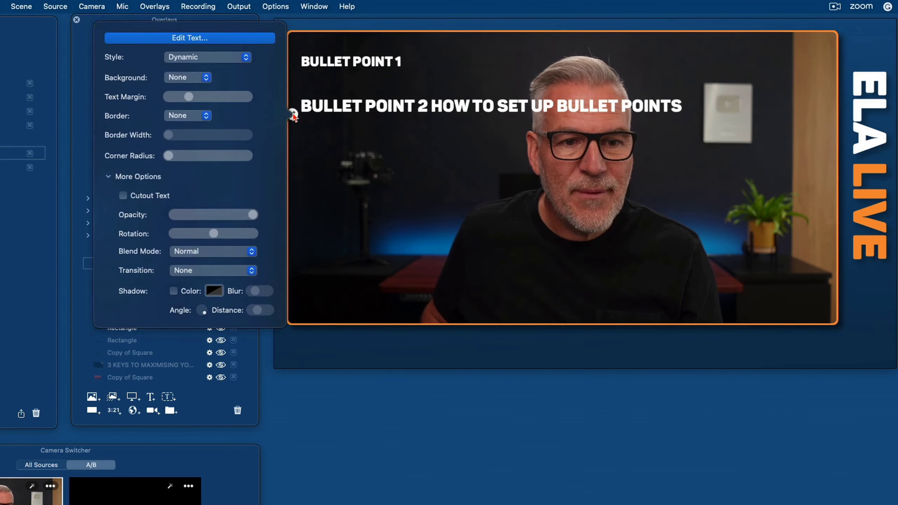
{"action": "left_click", "coordinate": [186, 57]}
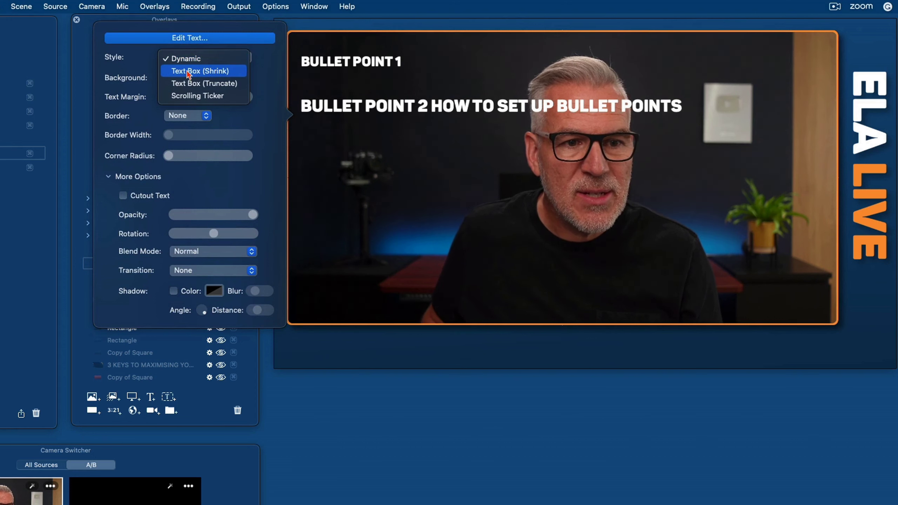
{"action": "left_click", "coordinate": [188, 72]}
{"action": "key", "text": "Escape"}
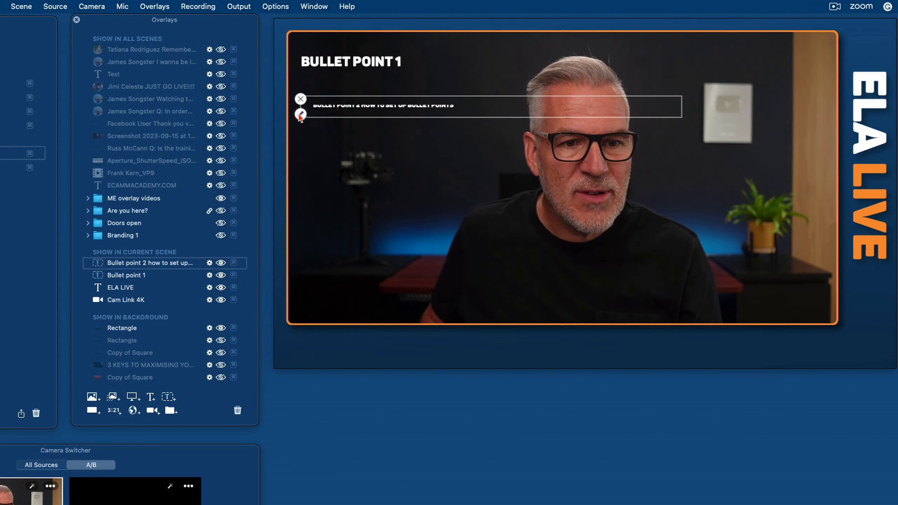
{"action": "left_click", "coordinate": [301, 115]}
{"action": "left_click_drag", "start_coordinate": [188, 97], "coordinate": [164, 98]}
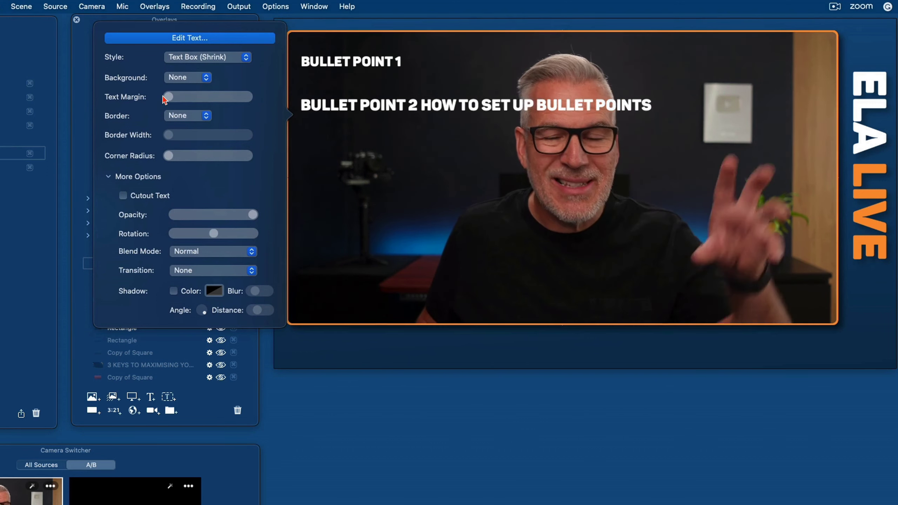
Step: Set the Bullet point 2 overlay's font size to 14 and save the text
{"action": "left_click", "coordinate": [177, 38]}
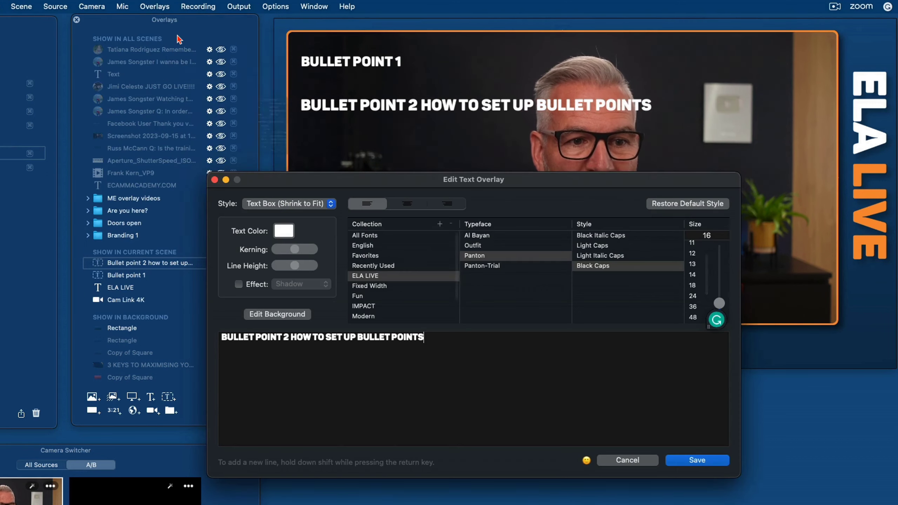
{"action": "left_click", "coordinate": [693, 276]}
{"action": "left_click", "coordinate": [697, 461]}
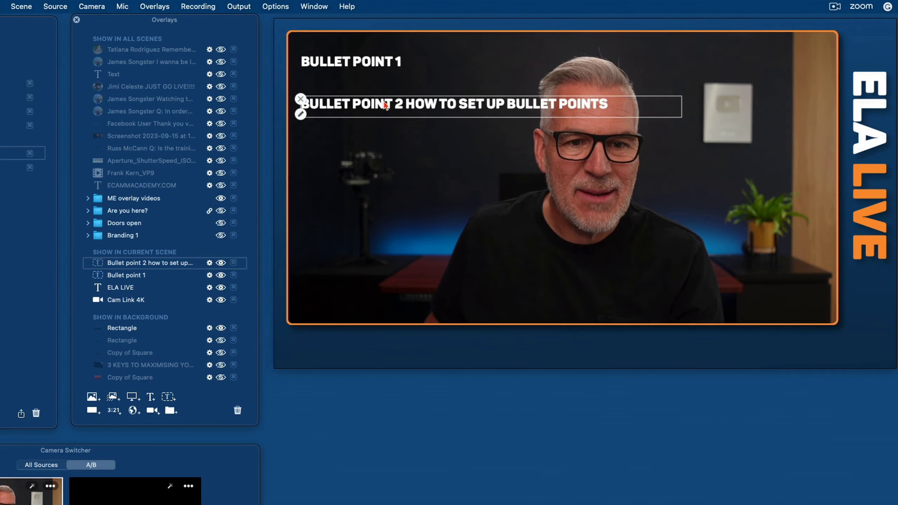
Step: Move the Bullet point 2 text box closer under Bullet point 1 and resize it to about 63% of the canvas width and 26% of its height
{"action": "left_click_drag", "start_coordinate": [673, 120], "coordinate": [623, 139]}
{"action": "mouse_move", "coordinate": [470, 103]}
{"action": "left_mouse_down"}
{"action": "mouse_move", "coordinate": [473, 62]}
{"action": "mouse_move", "coordinate": [473, 90]}
{"action": "left_mouse_up"}
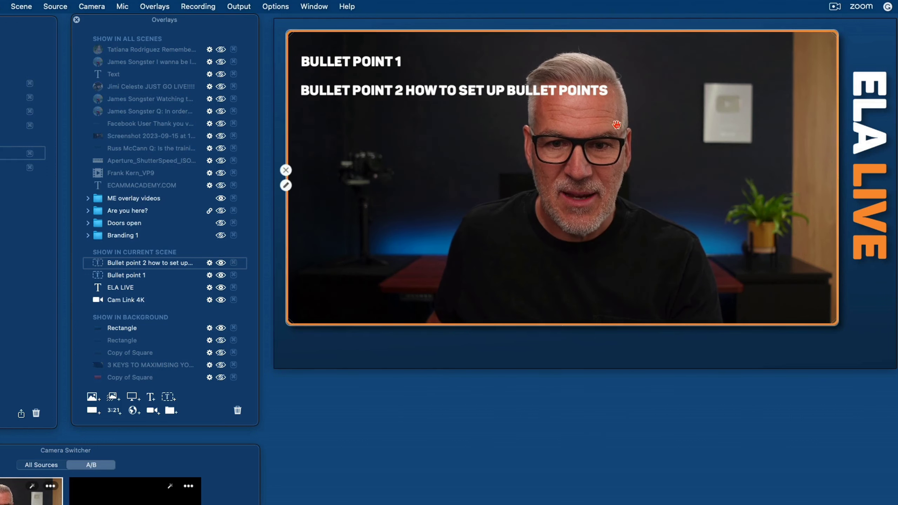
{"action": "left_click_drag", "start_coordinate": [622, 125], "coordinate": [692, 173]}
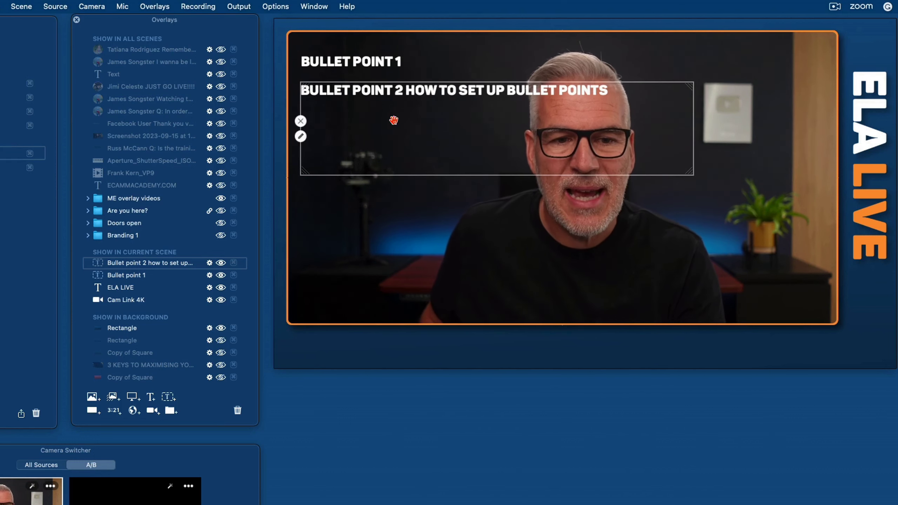
Step: Try the Text Box (Truncate) style on Bullet point 2 with its box narrowed to about 48% of the canvas width
{"action": "left_click", "coordinate": [301, 136]}
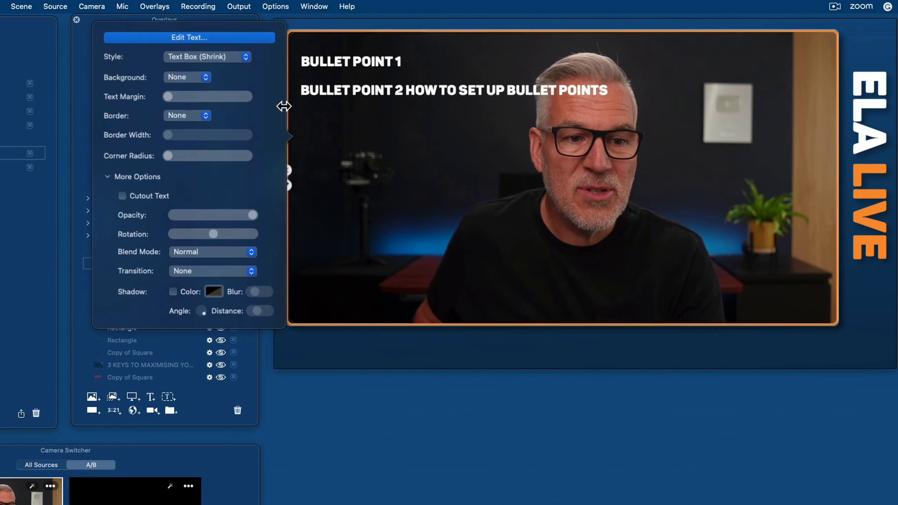
{"action": "left_click", "coordinate": [209, 57]}
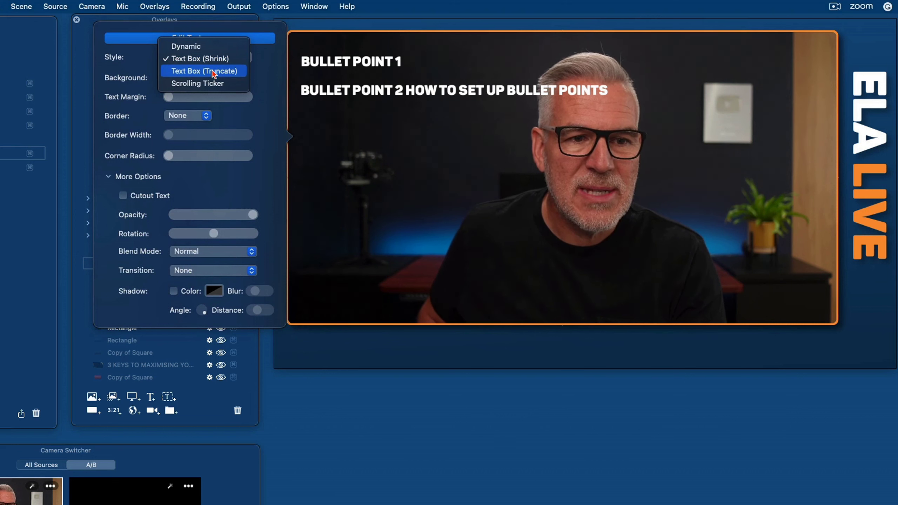
{"action": "left_click", "coordinate": [212, 70]}
{"action": "left_click", "coordinate": [658, 130]}
{"action": "left_click_drag", "start_coordinate": [689, 175], "coordinate": [597, 146]}
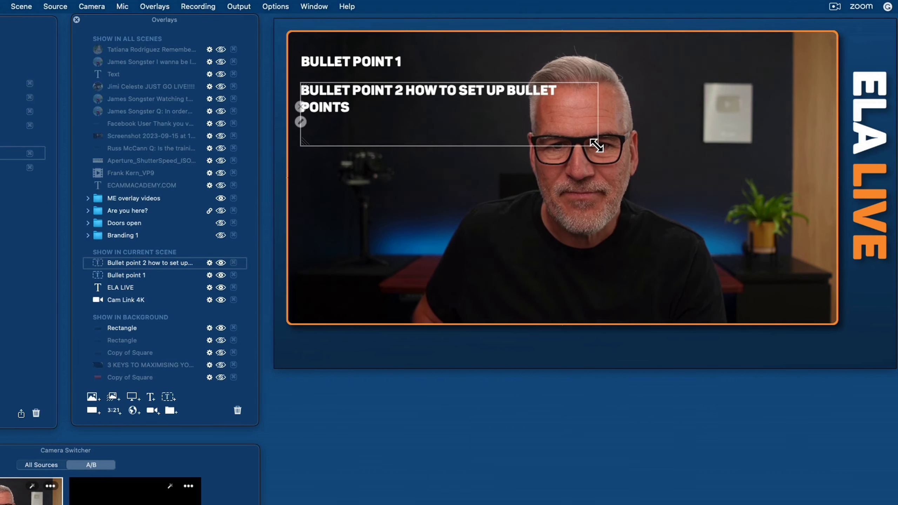
Step: Set Bullet point 2's style to Text Box (Shrink) and reduce its box to about 39% of the canvas width and 12% of its height
{"action": "left_click", "coordinate": [301, 122]}
{"action": "left_click", "coordinate": [180, 56]}
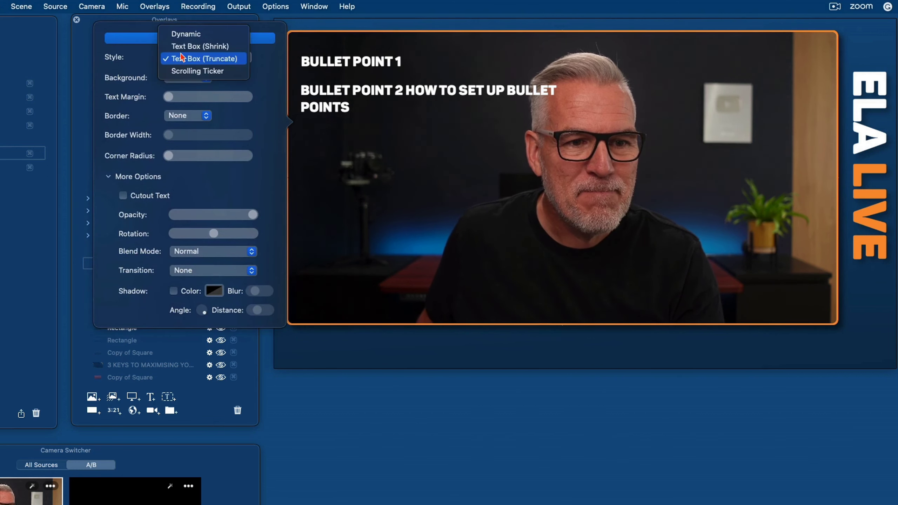
{"action": "left_click", "coordinate": [184, 46]}
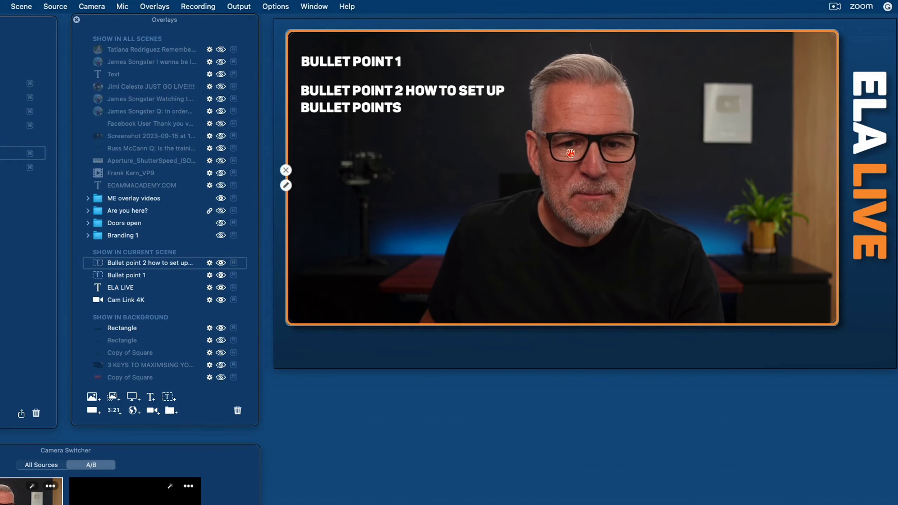
{"action": "left_click_drag", "start_coordinate": [593, 145], "coordinate": [564, 123]}
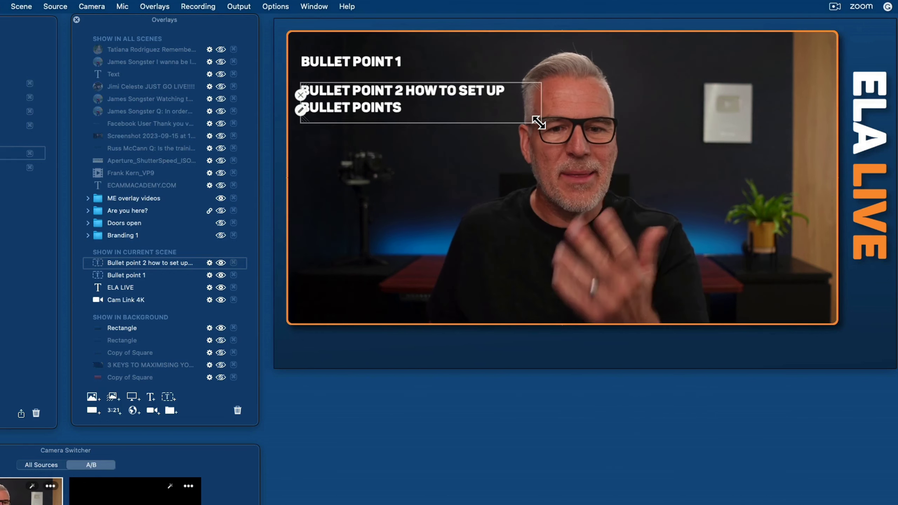
Step: Hide the Bullet point 2 and Bullet point 1 overlays from the scene
{"action": "left_click", "coordinate": [300, 94]}
{"action": "left_click", "coordinate": [301, 60]}
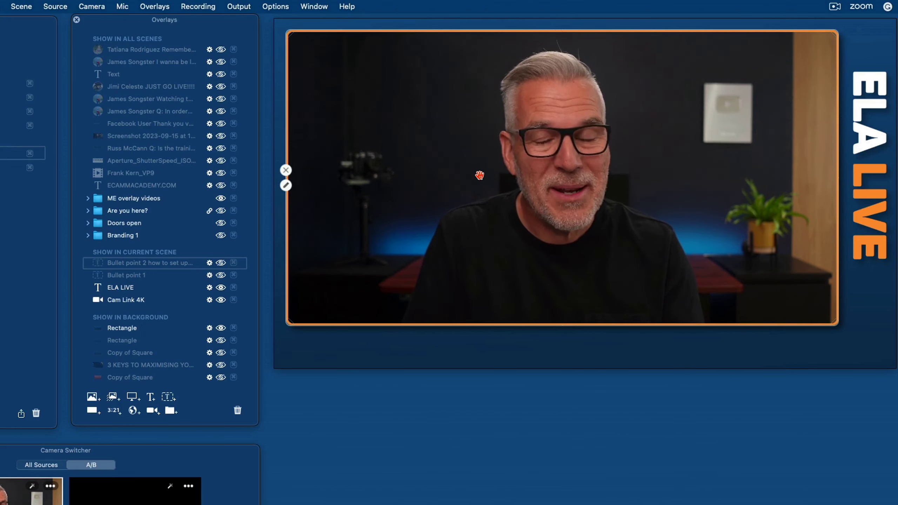
Step: Add a placeholder comment overlay to the scene and move it to the canvas's lower-right corner
{"action": "left_click", "coordinate": [155, 8]}
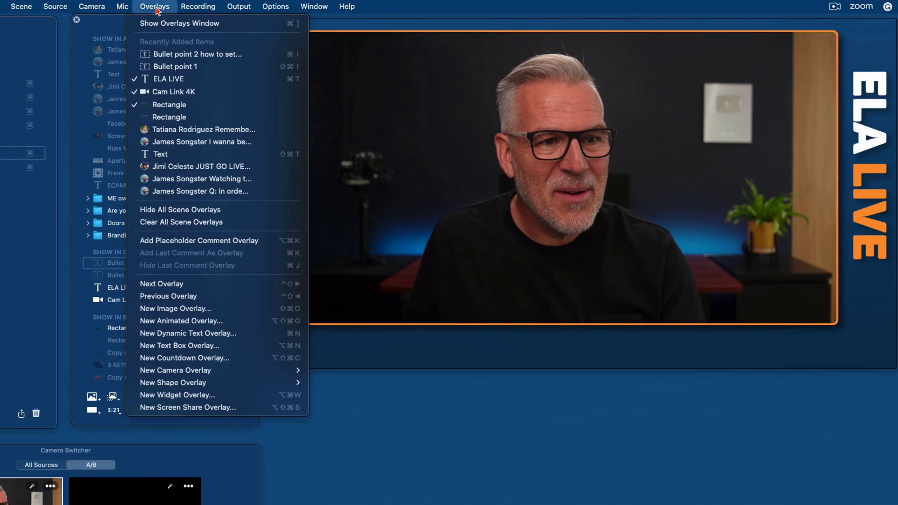
{"action": "left_click", "coordinate": [162, 242]}
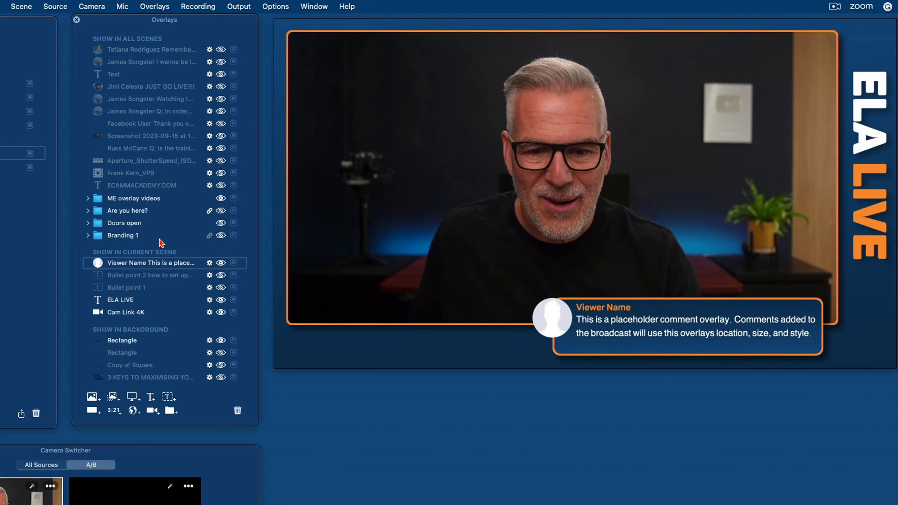
{"action": "mouse_move", "coordinate": [559, 328]}
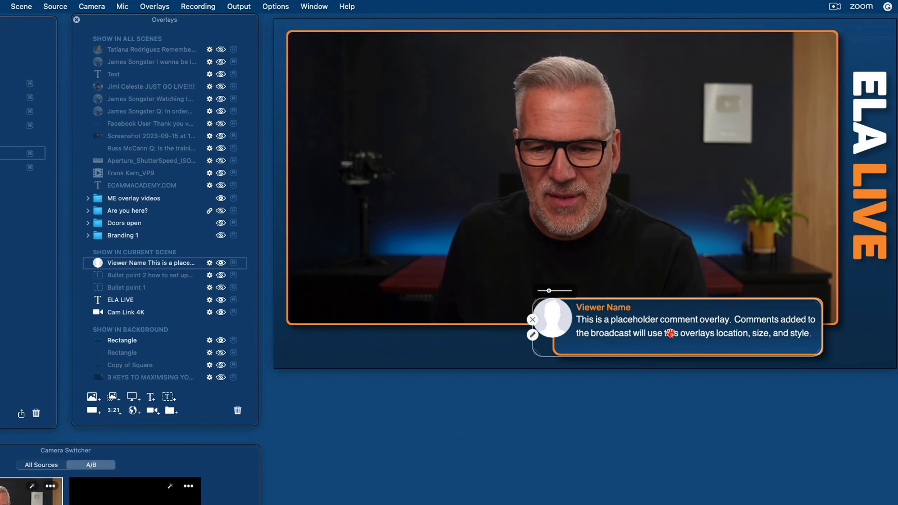
{"action": "left_click_drag", "start_coordinate": [621, 333], "coordinate": [676, 333]}
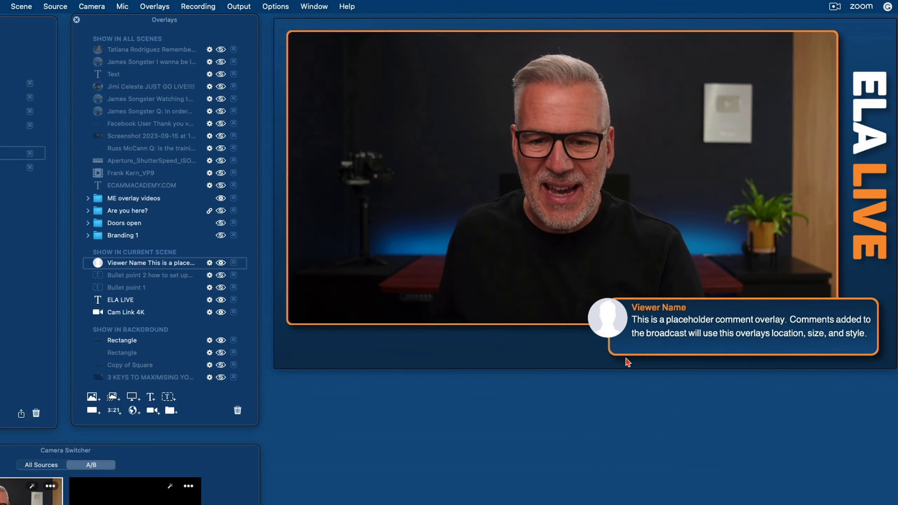
Step: Reduce the corner radius of the placeholder comment overlay
{"action": "left_click", "coordinate": [588, 334]}
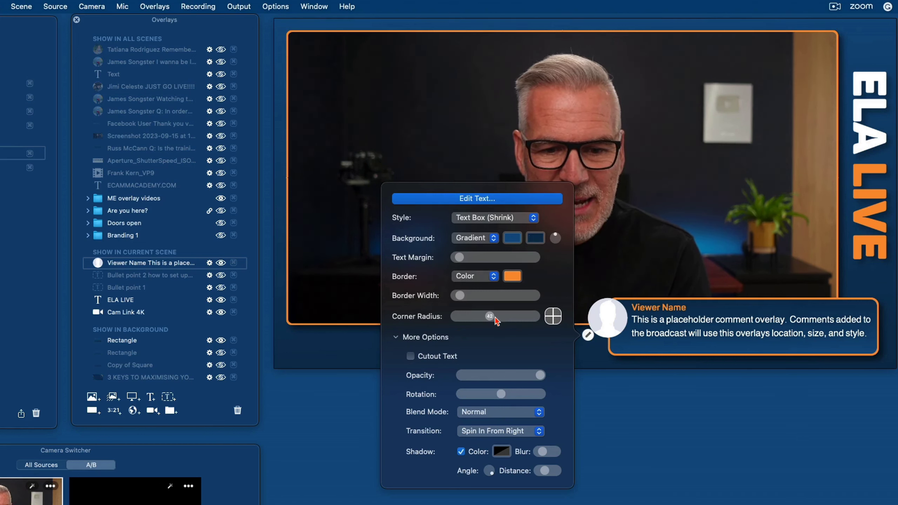
{"action": "mouse_move", "coordinate": [293, 193]}
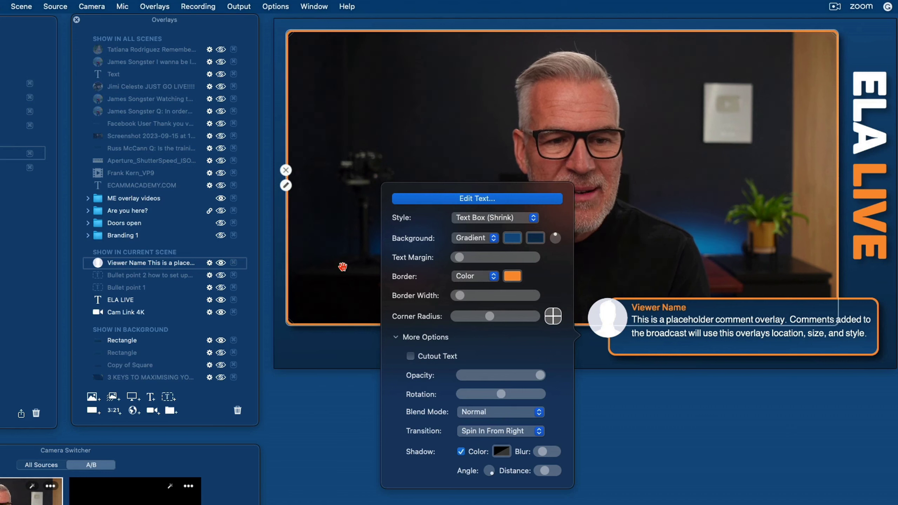
{"action": "left_click_drag", "start_coordinate": [489, 316], "coordinate": [472, 318]}
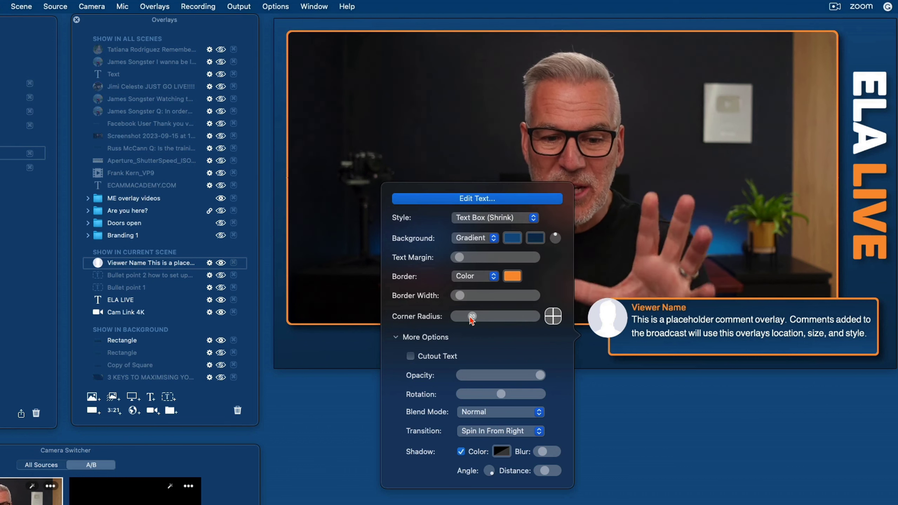
Step: Set the comment overlay's transition to None and preview it by hiding and showing the overlay
{"action": "left_click", "coordinate": [488, 432]}
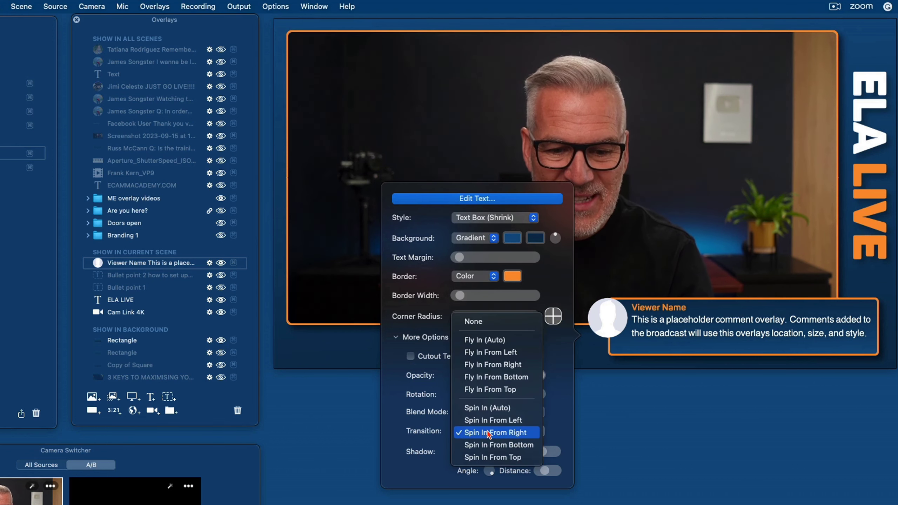
{"action": "left_click", "coordinate": [482, 322]}
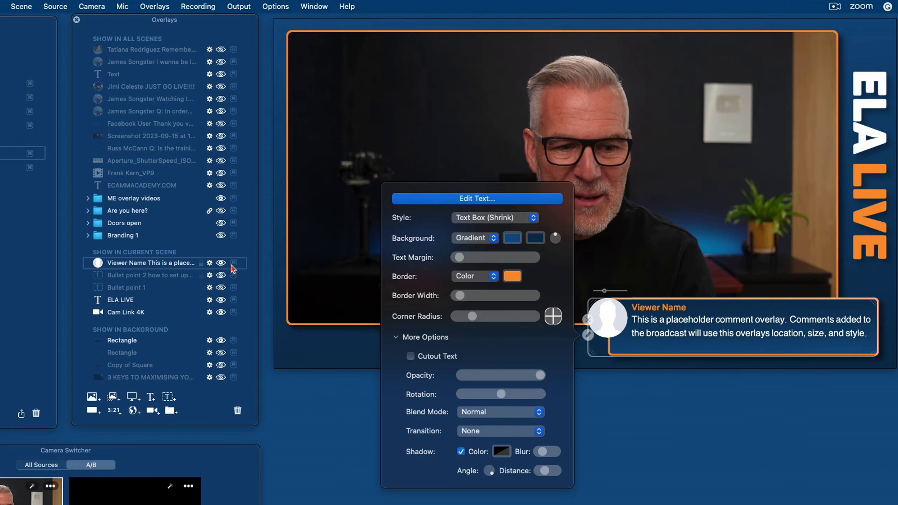
{"action": "left_click", "coordinate": [220, 263]}
{"action": "left_click", "coordinate": [221, 263]}
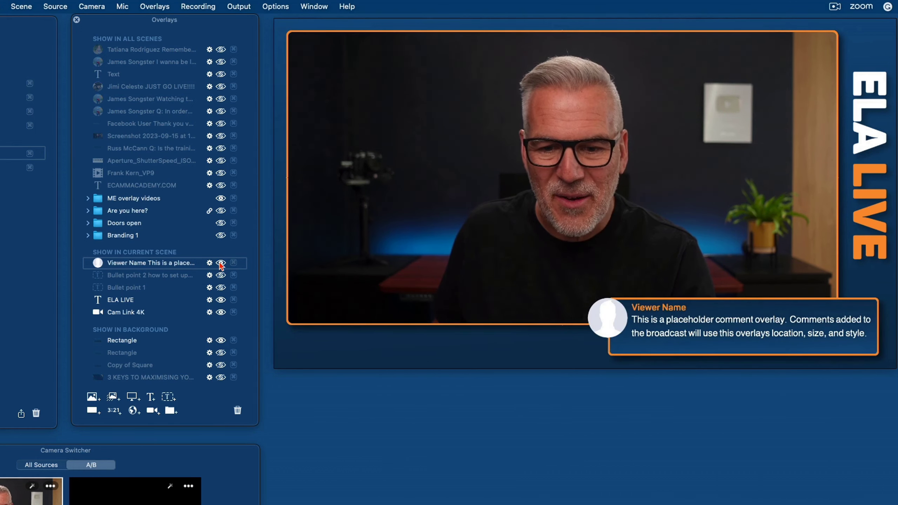
Step: Try the Fly In From Right transition on the comment overlay and preview it by toggling the overlay's visibility
{"action": "left_click", "coordinate": [588, 334]}
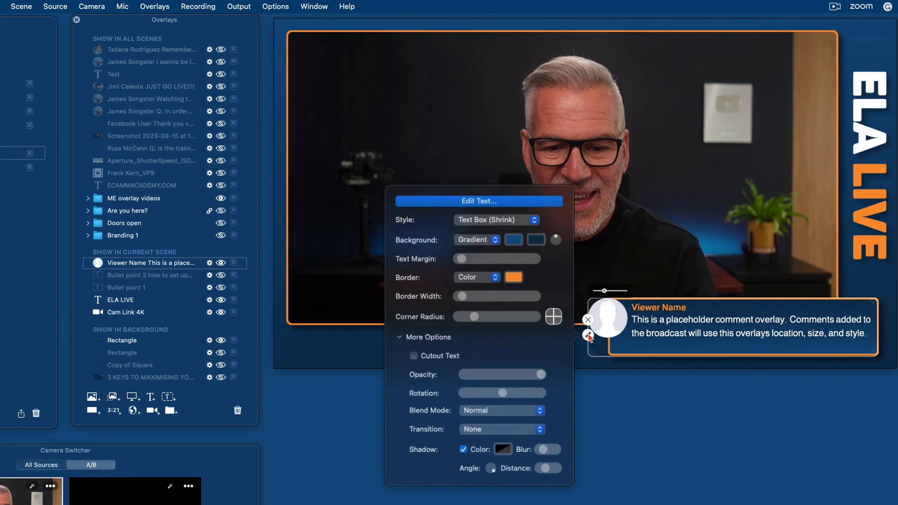
{"action": "left_click", "coordinate": [505, 430]}
{"action": "left_click", "coordinate": [502, 475]}
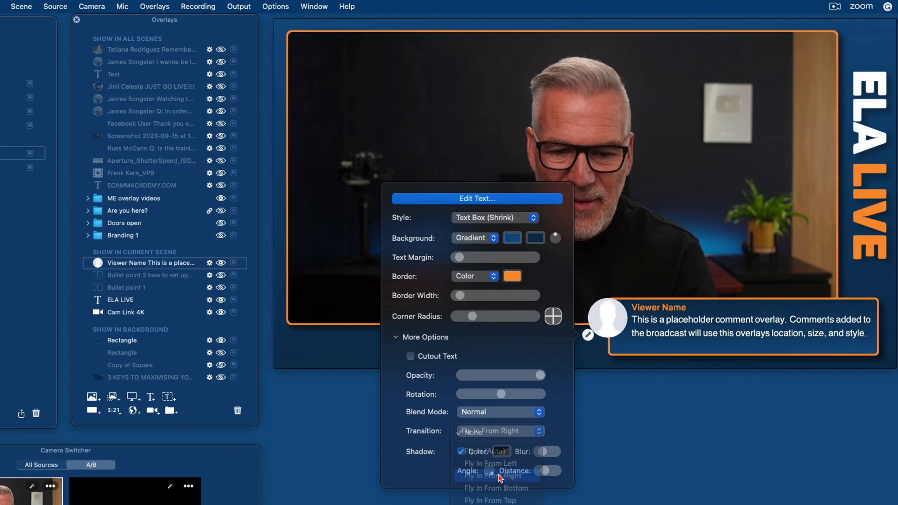
{"action": "left_click", "coordinate": [221, 264]}
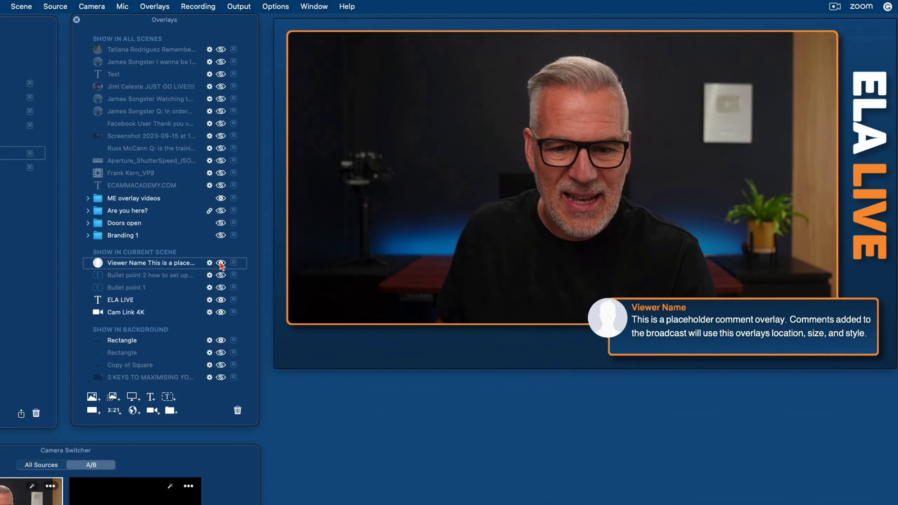
{"action": "left_click", "coordinate": [221, 265]}
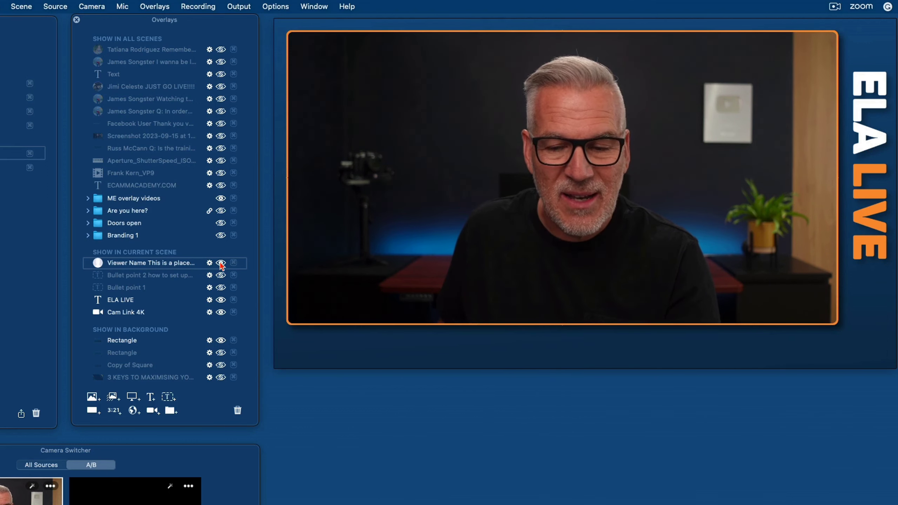
{"action": "left_click", "coordinate": [221, 264]}
Step: Set the comment overlay's transition to Spin In From Right and preview it by toggling the overlay's visibility
{"action": "left_click", "coordinate": [588, 335]}
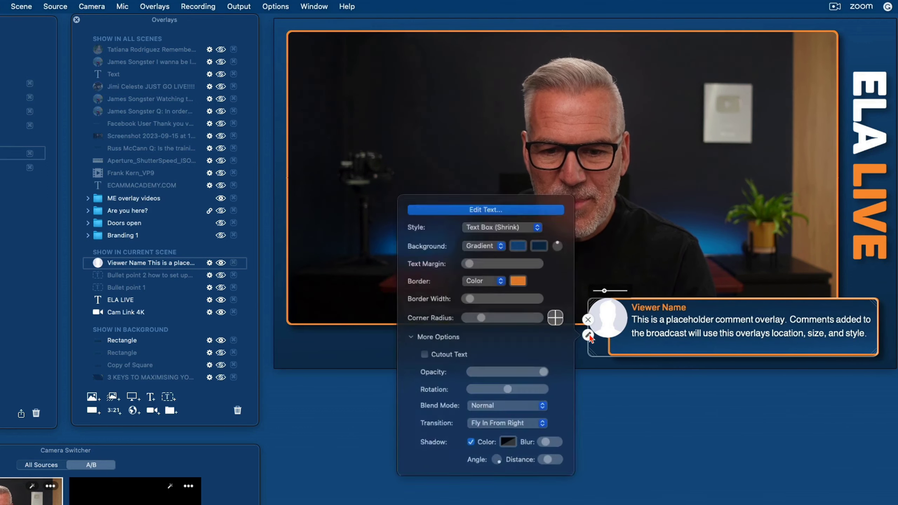
{"action": "left_click", "coordinate": [492, 431]}
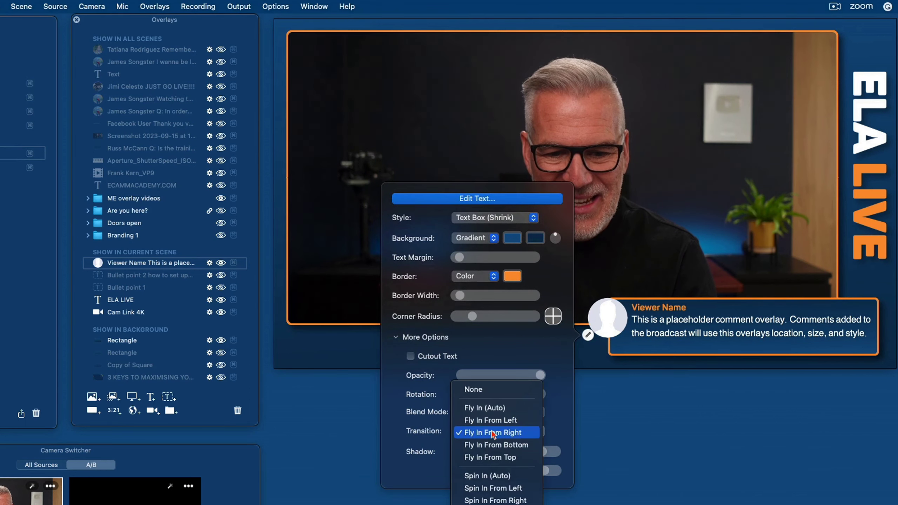
{"action": "left_click", "coordinate": [499, 501]}
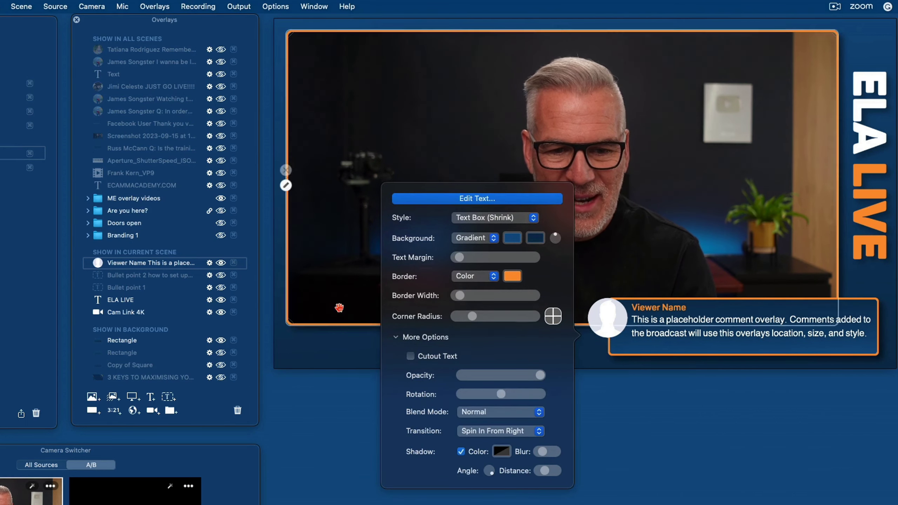
{"action": "left_click", "coordinate": [221, 264]}
{"action": "left_click", "coordinate": [222, 264]}
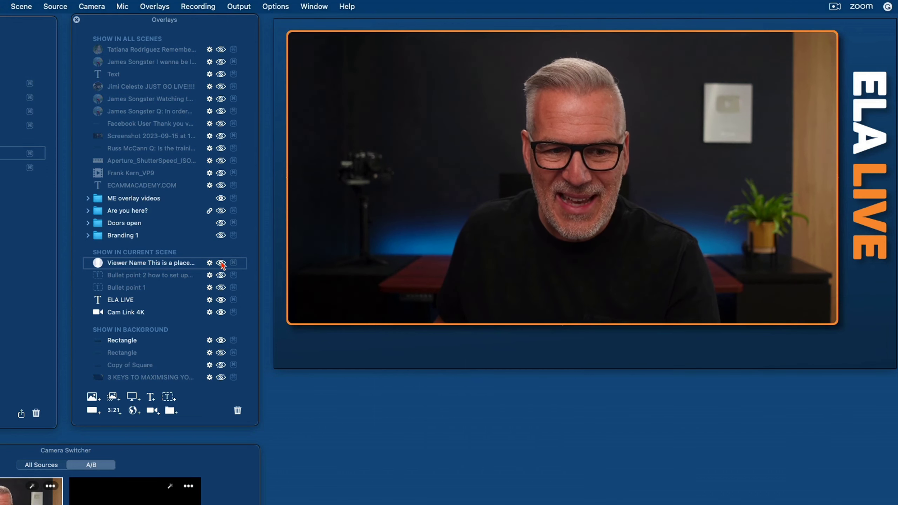
{"action": "left_click", "coordinate": [222, 264]}
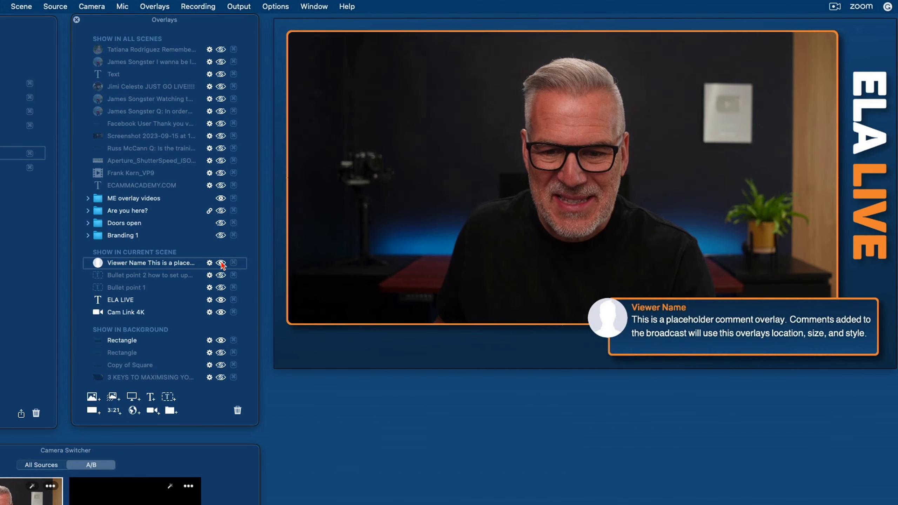
Step: Change the comment overlay's style to Dynamic
{"action": "mouse_move", "coordinate": [660, 315]}
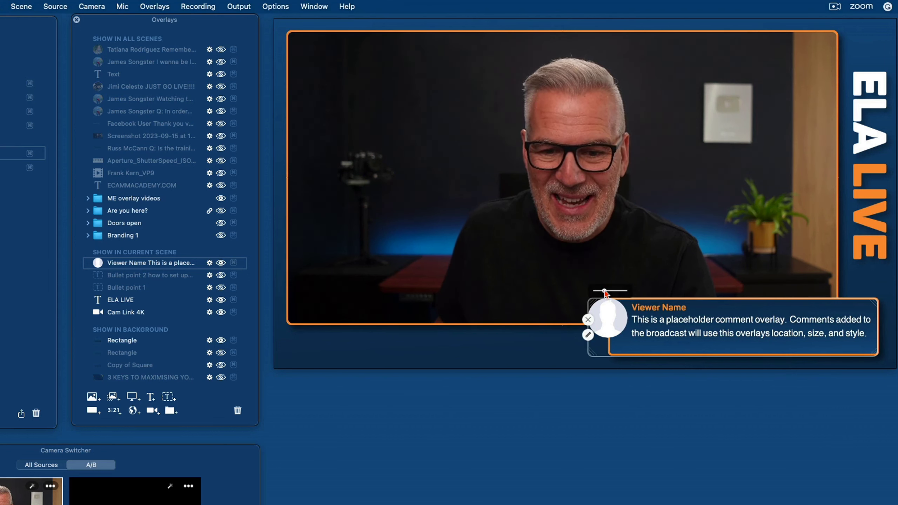
{"action": "left_click", "coordinate": [588, 335]}
{"action": "left_click", "coordinate": [468, 218]}
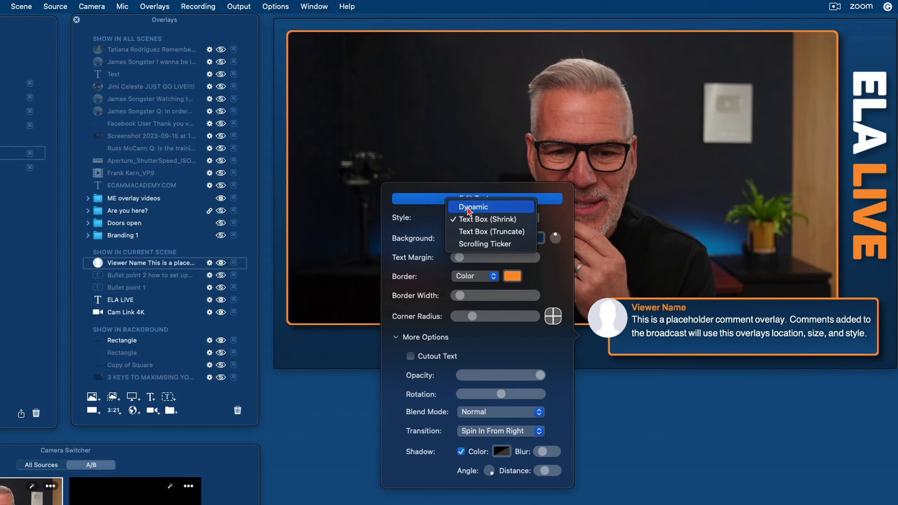
{"action": "left_click", "coordinate": [470, 205]}
Step: Enlarge the comment overlay, shift it to the canvas's lower-right edge and increase the size of its avatar
{"action": "mouse_move", "coordinate": [595, 304]}
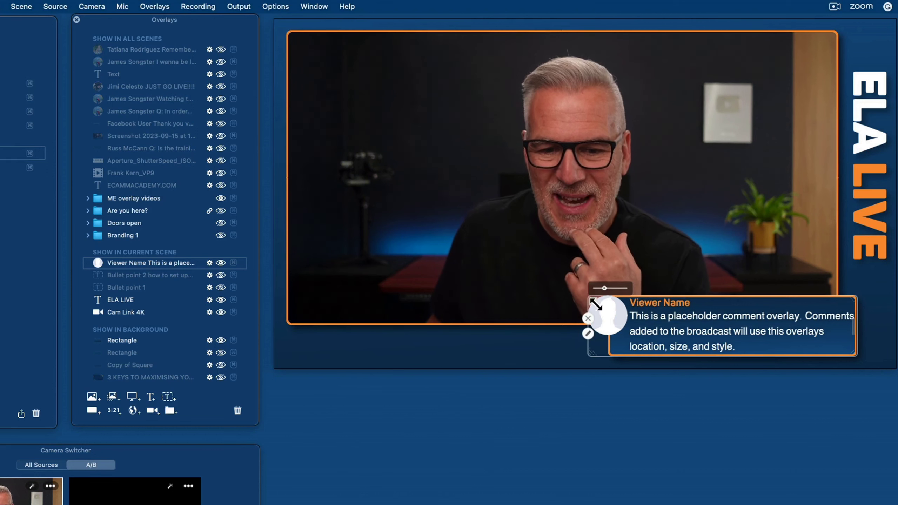
{"action": "left_click_drag", "start_coordinate": [592, 302], "coordinate": [567, 271]}
{"action": "left_click_drag", "start_coordinate": [722, 330], "coordinate": [737, 329]}
{"action": "left_click_drag", "start_coordinate": [596, 282], "coordinate": [608, 286]}
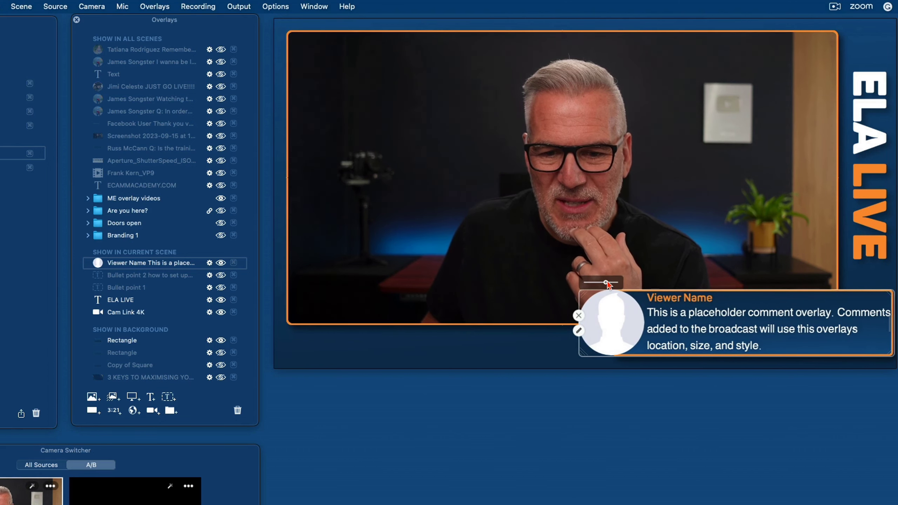
Step: Copy the second sentence of the comment overlay's text, delete it from the comment and save the shortened text
{"action": "left_click", "coordinate": [578, 331]}
{"action": "left_click", "coordinate": [483, 196]}
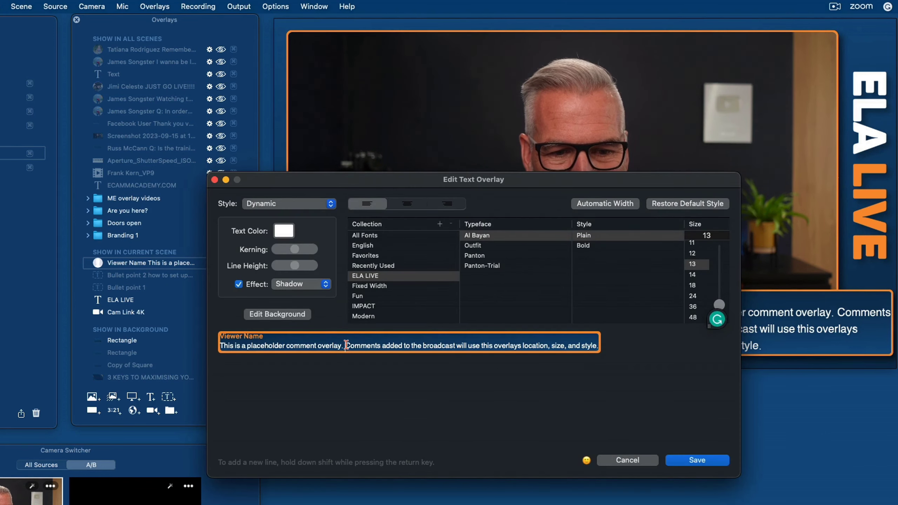
{"action": "left_click_drag", "start_coordinate": [346, 346], "coordinate": [643, 355]}
{"action": "key", "text": "super+c"}
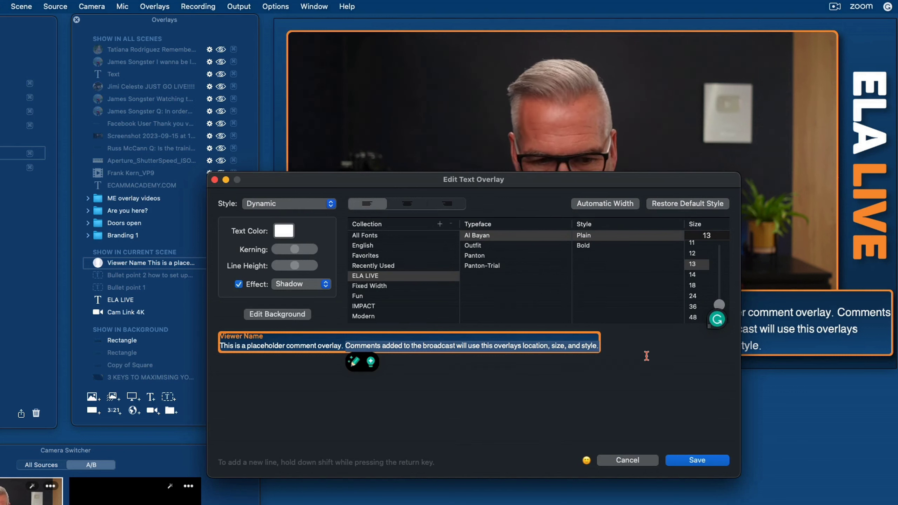
{"action": "key", "text": "BackSpace"}
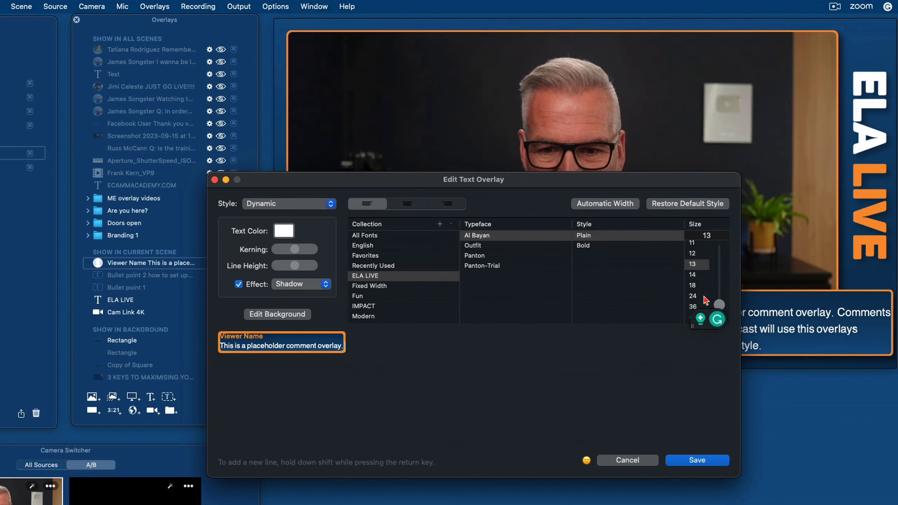
{"action": "left_click", "coordinate": [697, 460]}
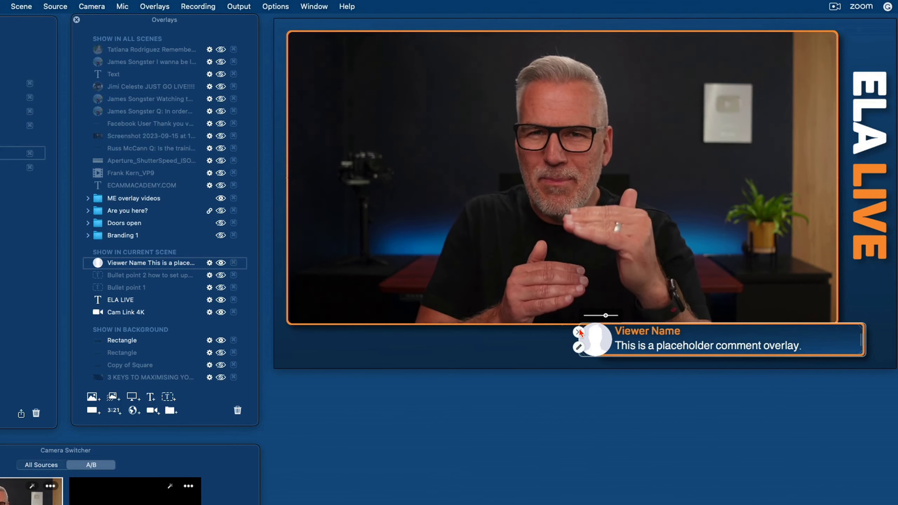
Step: Paste "Comments added to the broadcast will use this overlays location, size, and style." twice at the end of the comment text and save
{"action": "left_click", "coordinate": [578, 348]}
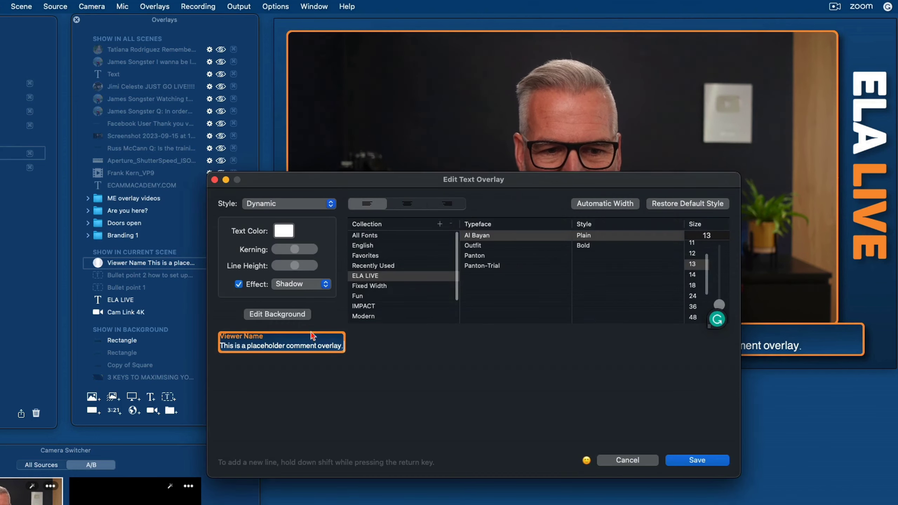
{"action": "key", "text": "super+v"}
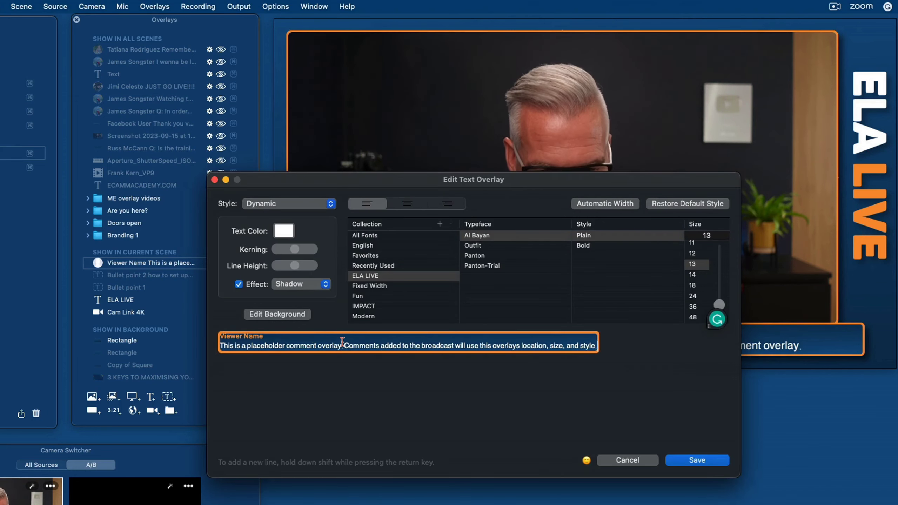
{"action": "key", "text": "super+v"}
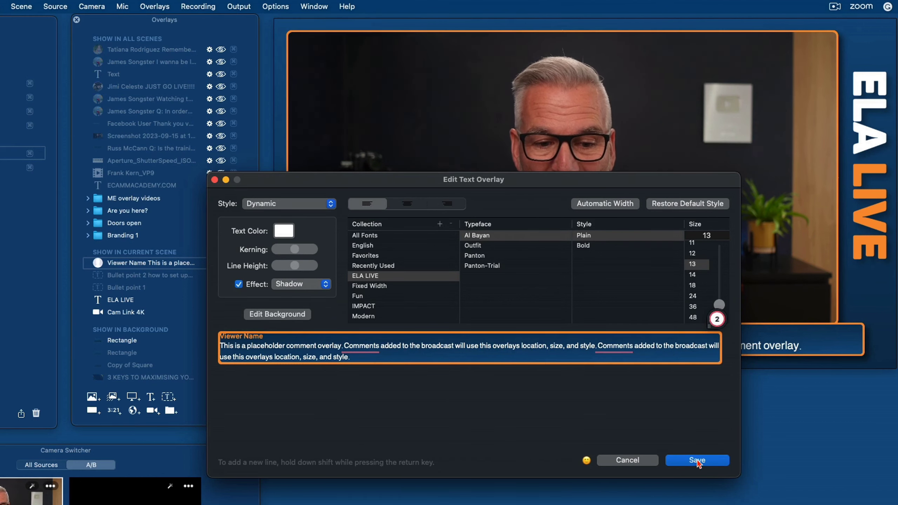
{"action": "left_click", "coordinate": [697, 460]}
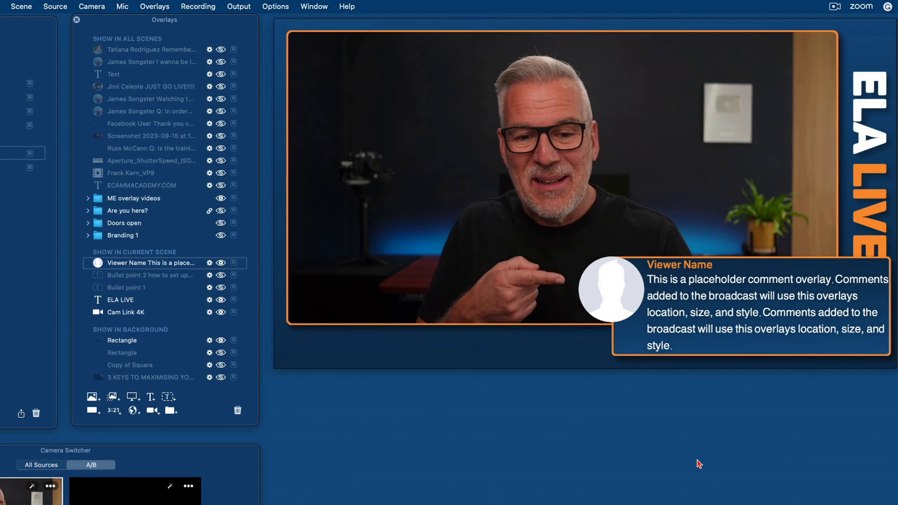
Step: Set the comment overlay's style to Text Box (Shrink)
{"action": "mouse_move", "coordinate": [583, 319]}
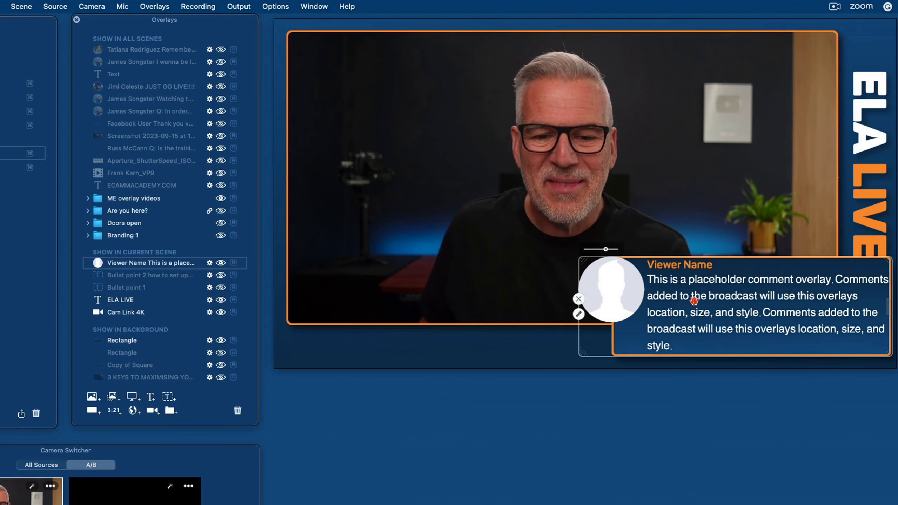
{"action": "left_click", "coordinate": [579, 314]}
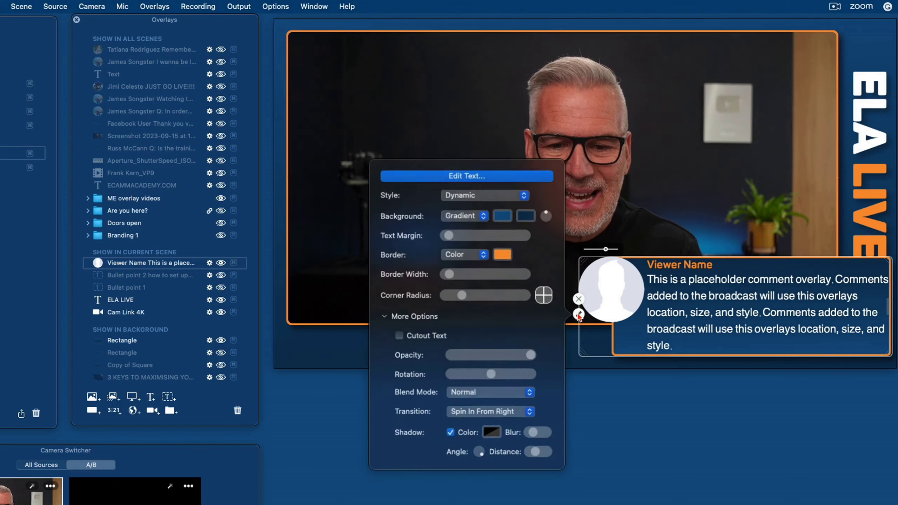
{"action": "left_click", "coordinate": [461, 200]}
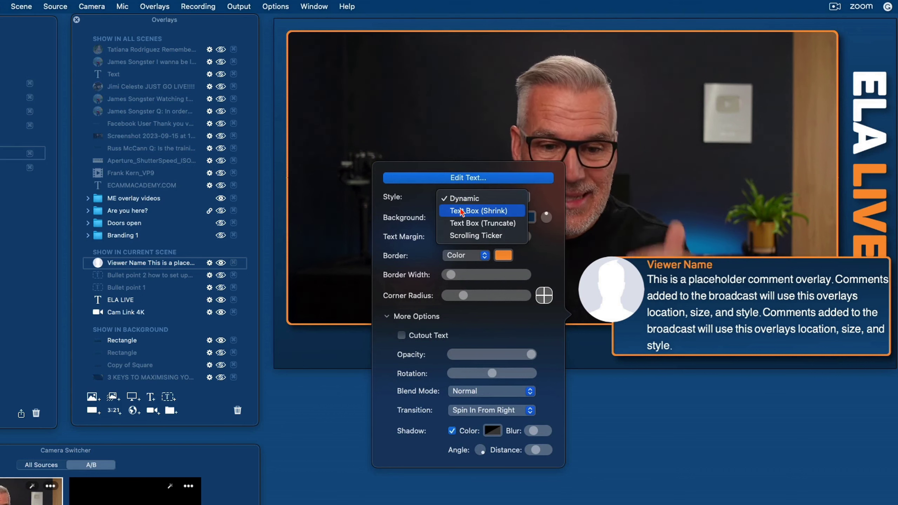
{"action": "left_click", "coordinate": [461, 211]}
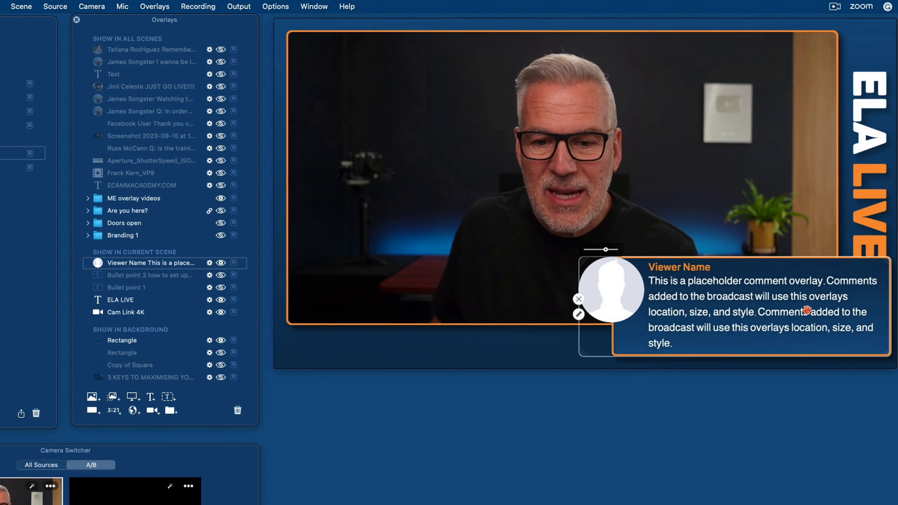
Step: Enlarge the comment overlay further up the canvas, then cut its text after "Comments added to the broadcast" and save
{"action": "left_click_drag", "start_coordinate": [807, 311], "coordinate": [662, 295]}
{"action": "left_click_drag", "start_coordinate": [754, 251], "coordinate": [840, 218]}
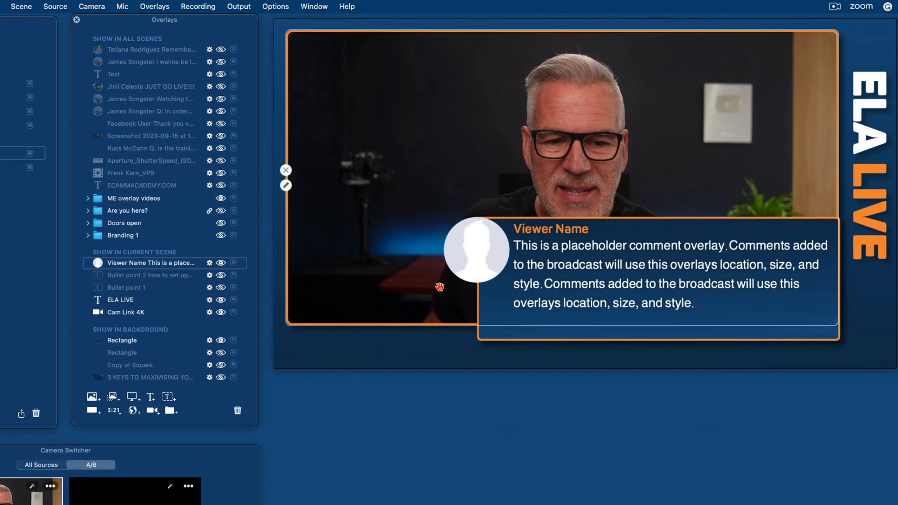
{"action": "left_click", "coordinate": [444, 287]}
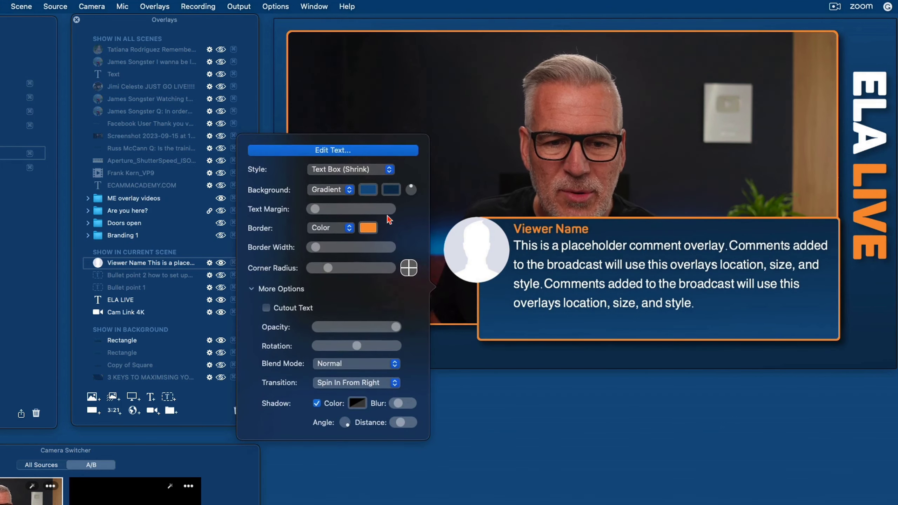
{"action": "left_click", "coordinate": [338, 152]}
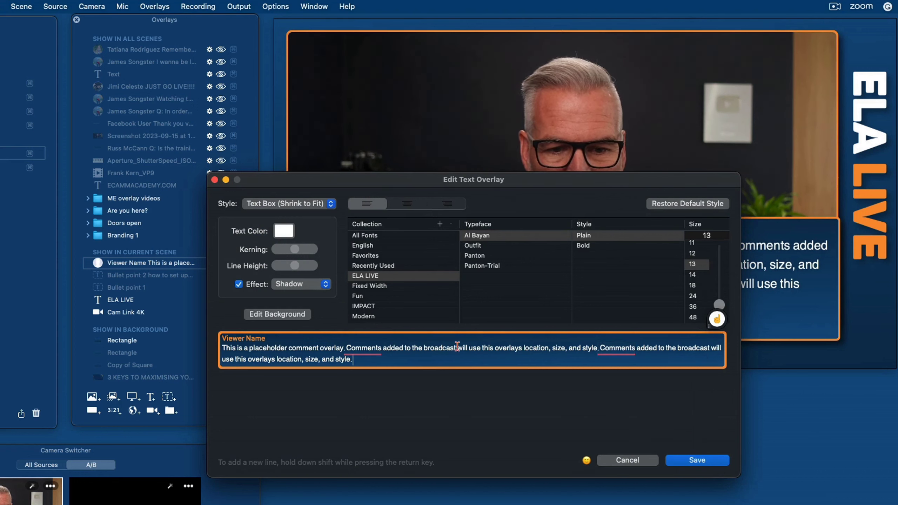
{"action": "left_click_drag", "start_coordinate": [457, 347], "coordinate": [459, 368]}
{"action": "key", "text": "BackSpace"}
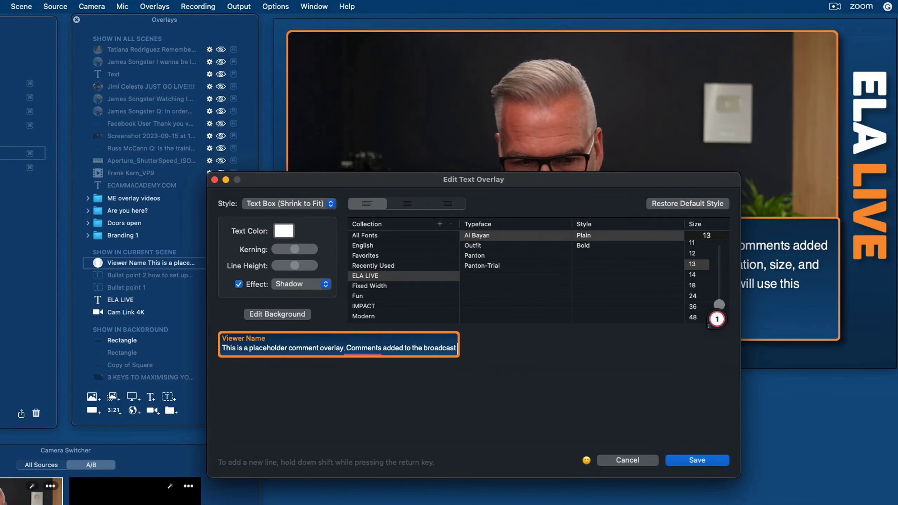
{"action": "left_click", "coordinate": [700, 461]}
Step: Reduce the comment overlay's height and width and place it near the canvas's lower-right corner
{"action": "left_click_drag", "start_coordinate": [842, 340], "coordinate": [829, 293]}
{"action": "left_click_drag", "start_coordinate": [757, 274], "coordinate": [801, 336]}
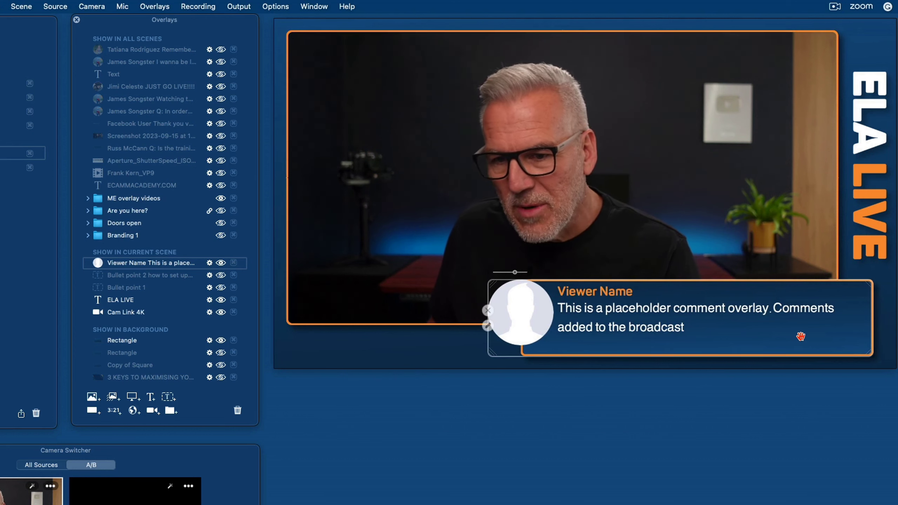
{"action": "left_click_drag", "start_coordinate": [496, 283], "coordinate": [552, 293]}
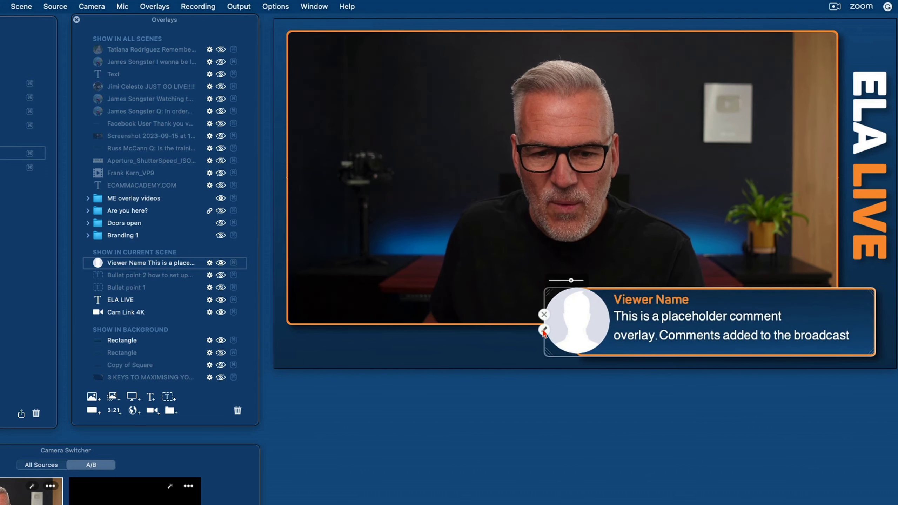
Step: Append the copied sentence "Comments added to the broadcast will use this overlays location, size, and style." twice to the shortened comment text and save it
{"action": "left_click", "coordinate": [543, 331]}
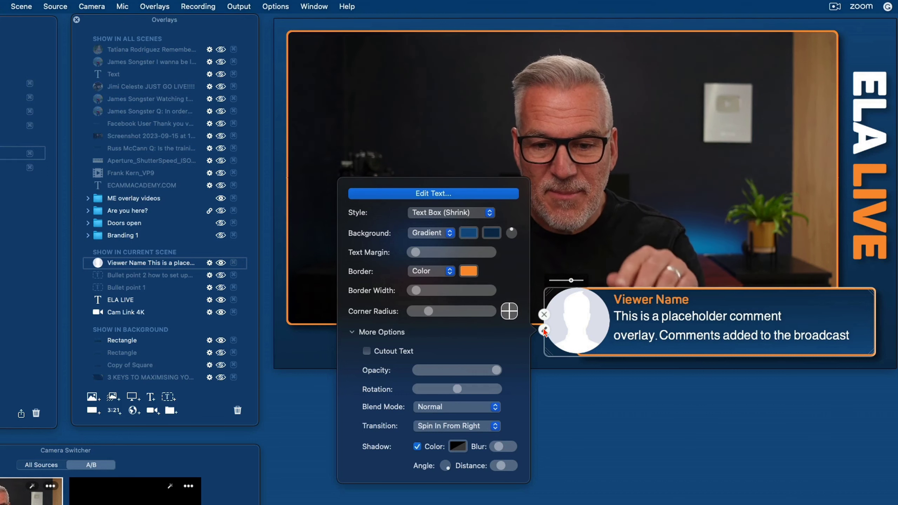
{"action": "left_click", "coordinate": [433, 193]}
{"action": "key", "text": "super+v"}
{"action": "key", "text": "super+v"}
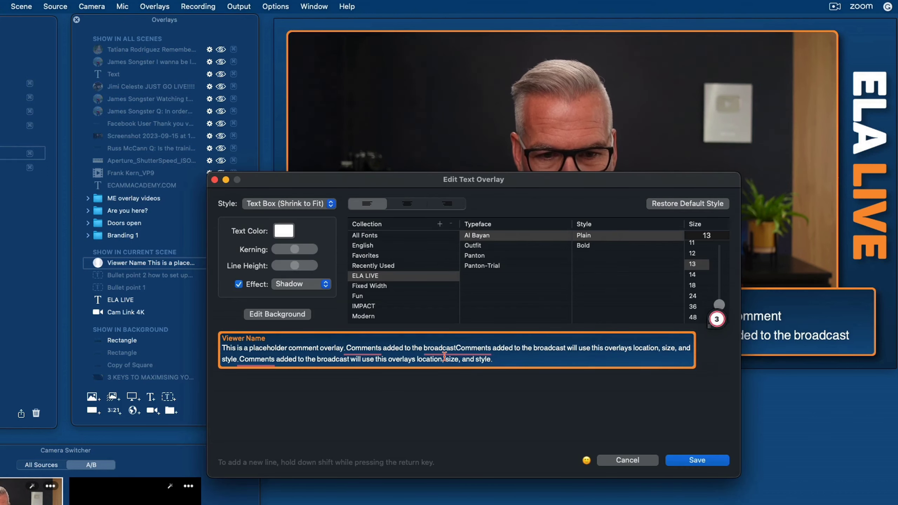
{"action": "left_click", "coordinate": [687, 460]}
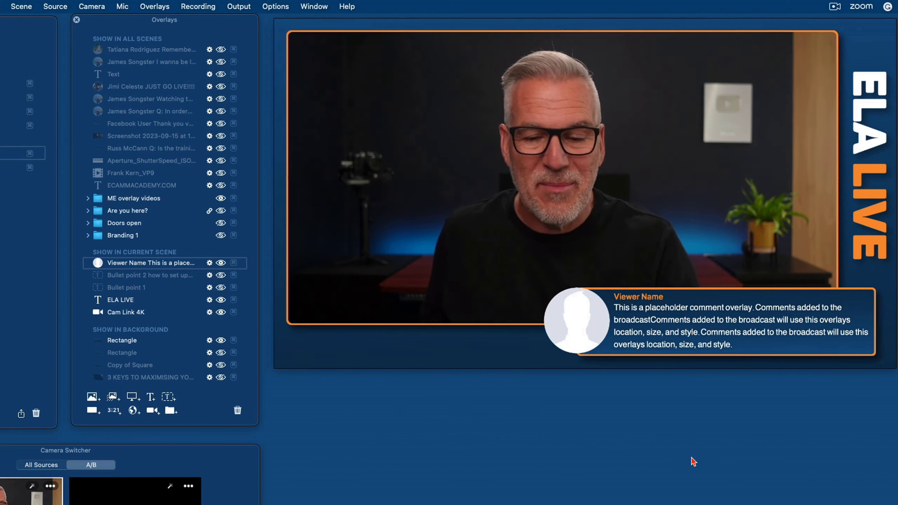
Step: Shorten the comment overlay's text to "This is a placeholder comment" and save it
{"action": "mouse_move", "coordinate": [646, 337]}
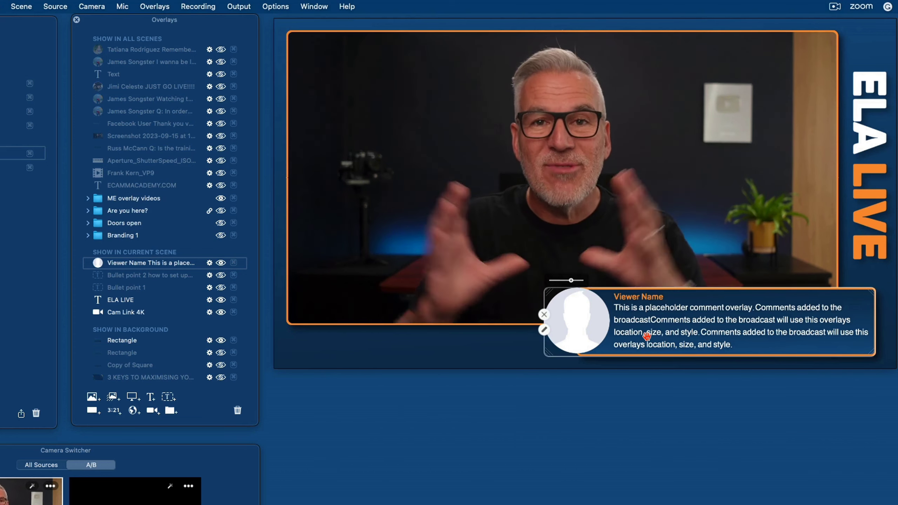
{"action": "mouse_move", "coordinate": [529, 329]}
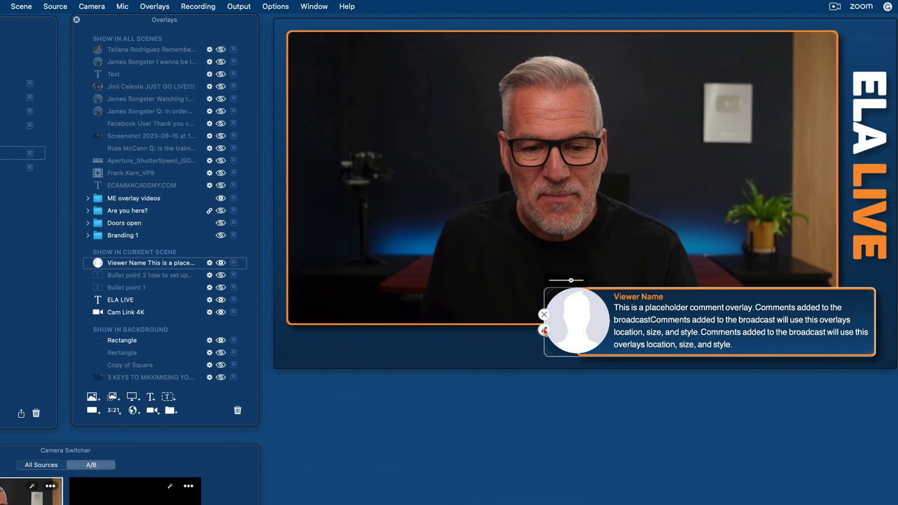
{"action": "left_click", "coordinate": [544, 329]}
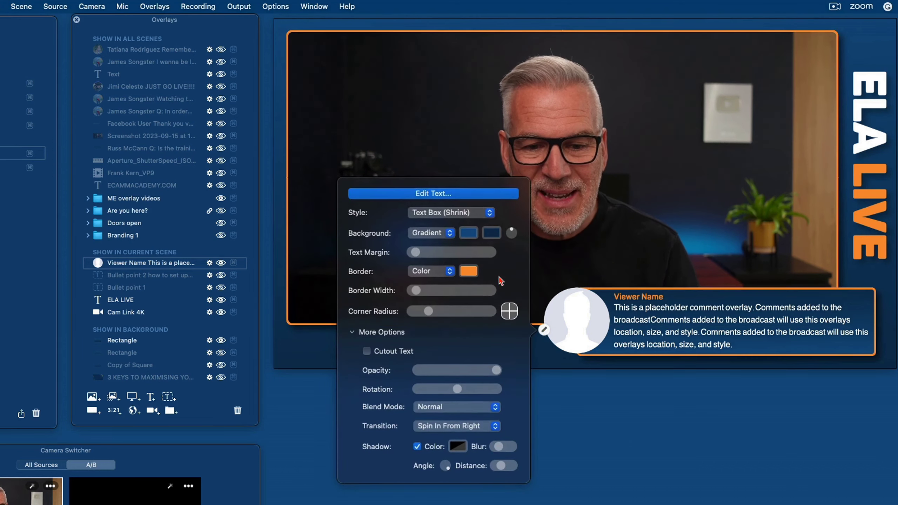
{"action": "left_click", "coordinate": [433, 194]}
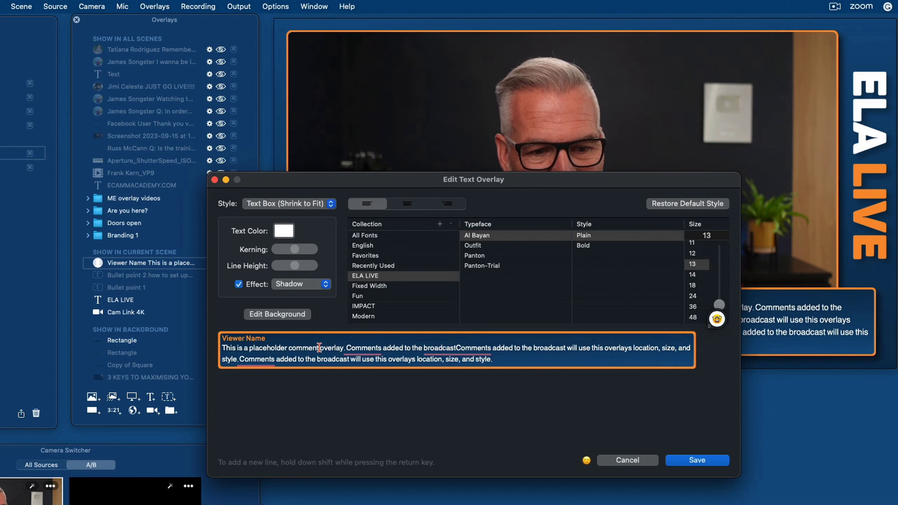
{"action": "left_click_drag", "start_coordinate": [319, 348], "coordinate": [353, 372]}
{"action": "key", "text": "BackSpace"}
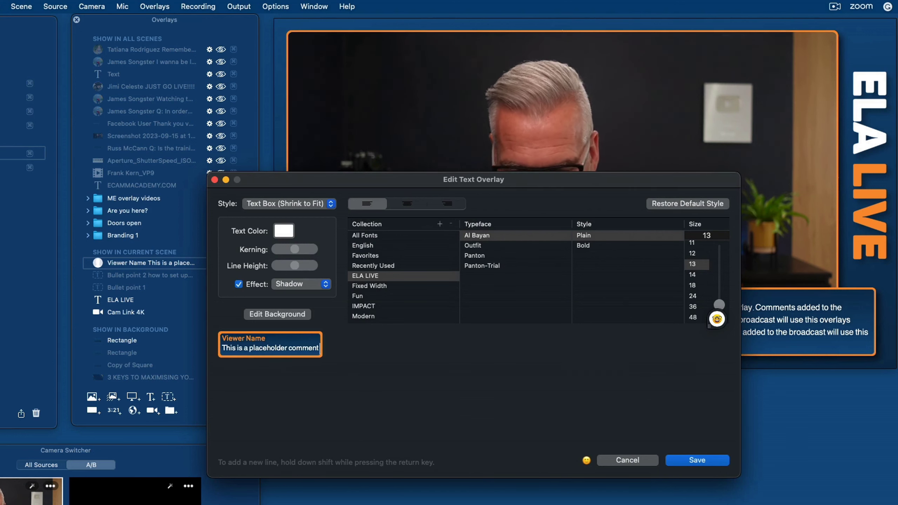
{"action": "left_click", "coordinate": [697, 461]}
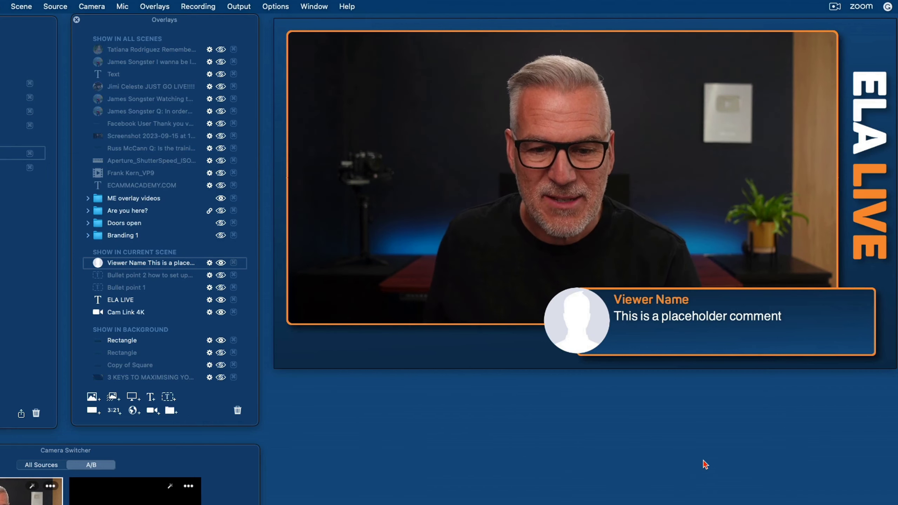
Step: Make the comment overlay's avatar smaller and set the overlay's transition to Fly In From Right
{"action": "mouse_move", "coordinate": [628, 334]}
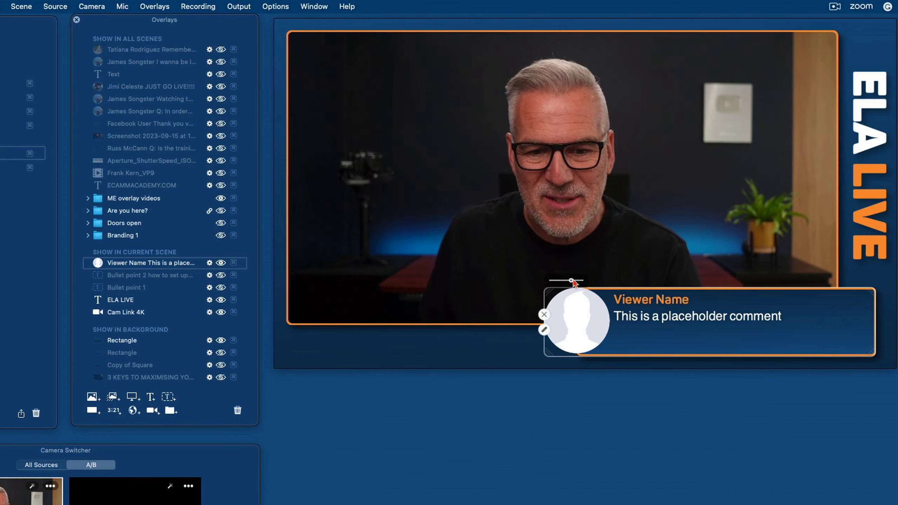
{"action": "left_click_drag", "start_coordinate": [573, 282], "coordinate": [567, 283]}
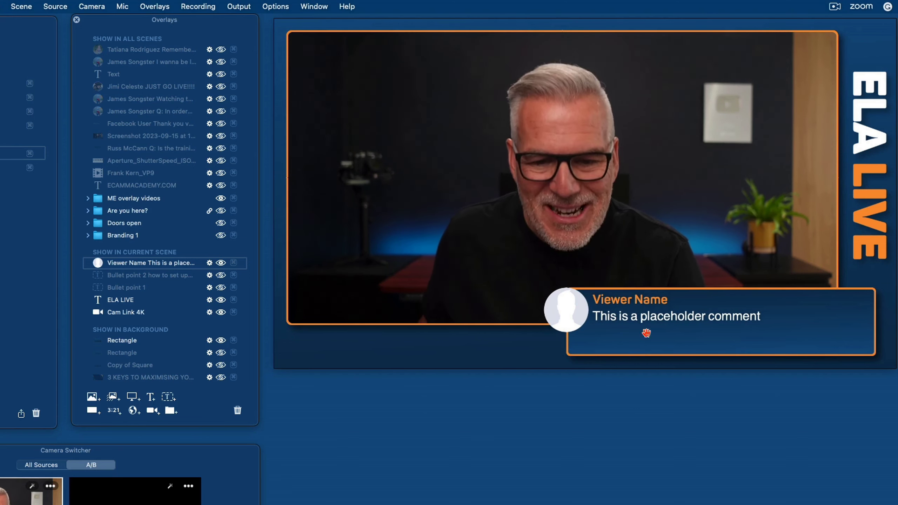
{"action": "left_click", "coordinate": [544, 330]}
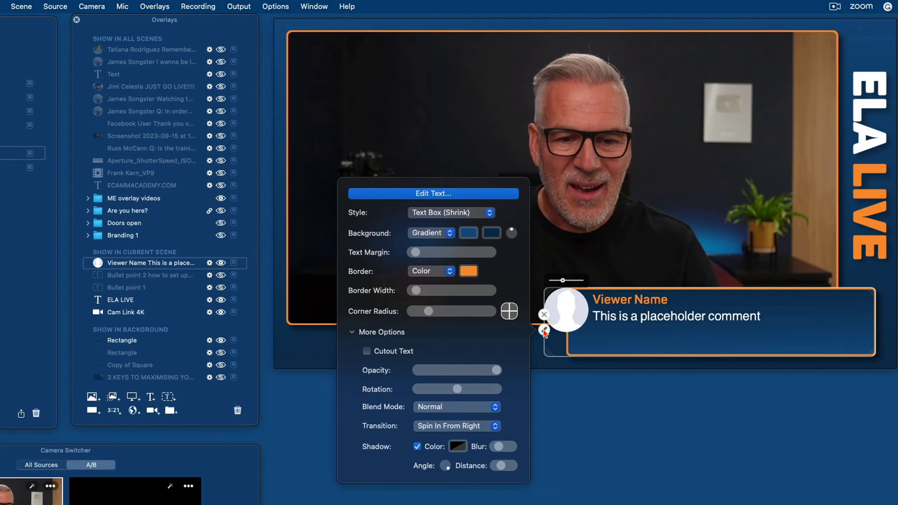
{"action": "left_click", "coordinate": [447, 426]}
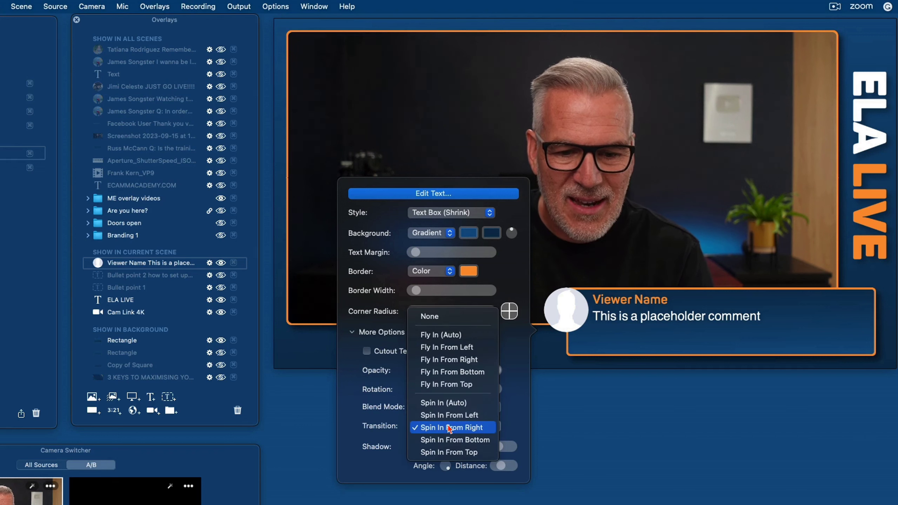
{"action": "left_click", "coordinate": [451, 360]}
{"action": "left_click", "coordinate": [626, 395]}
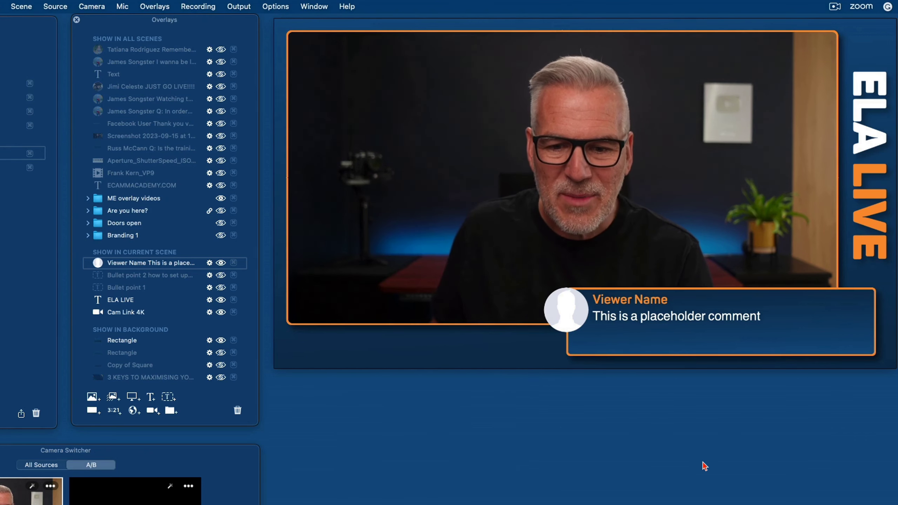
Step: Enable automatic hiding of comment overlays after 15 seconds in the general preferences, then hide the placeholder comment overlay
{"action": "mouse_move", "coordinate": [766, 311]}
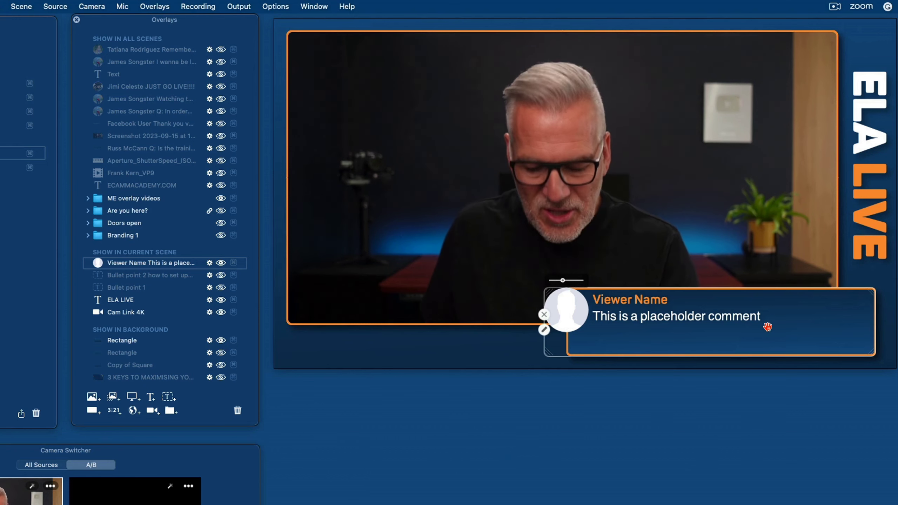
{"action": "mouse_move", "coordinate": [768, 330]}
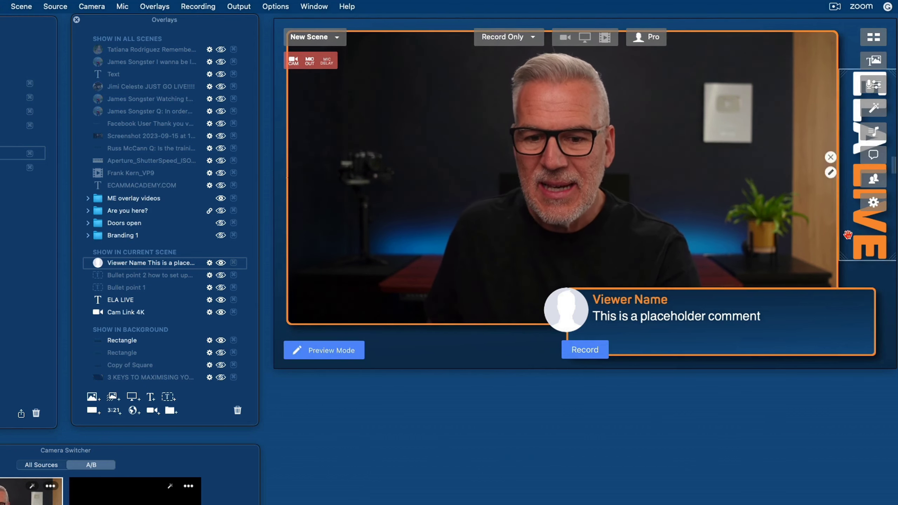
{"action": "left_click", "coordinate": [874, 203]}
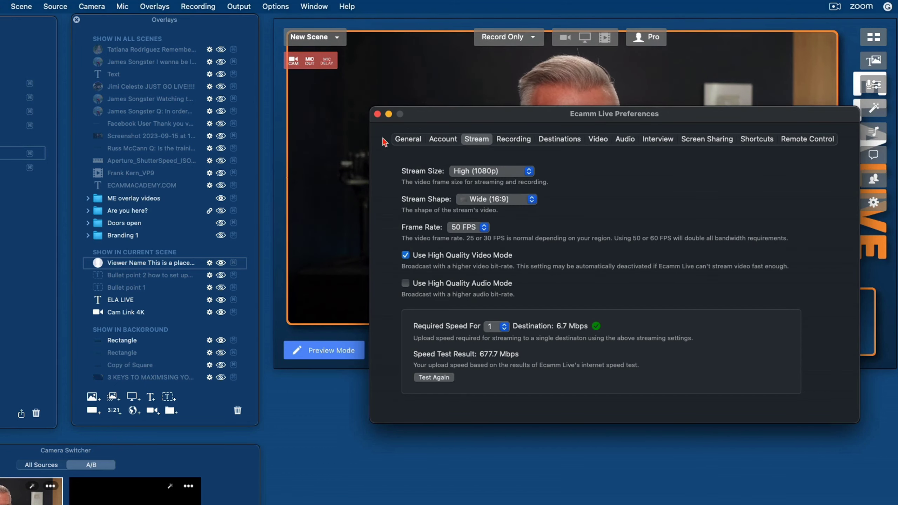
{"action": "left_click", "coordinate": [407, 140]}
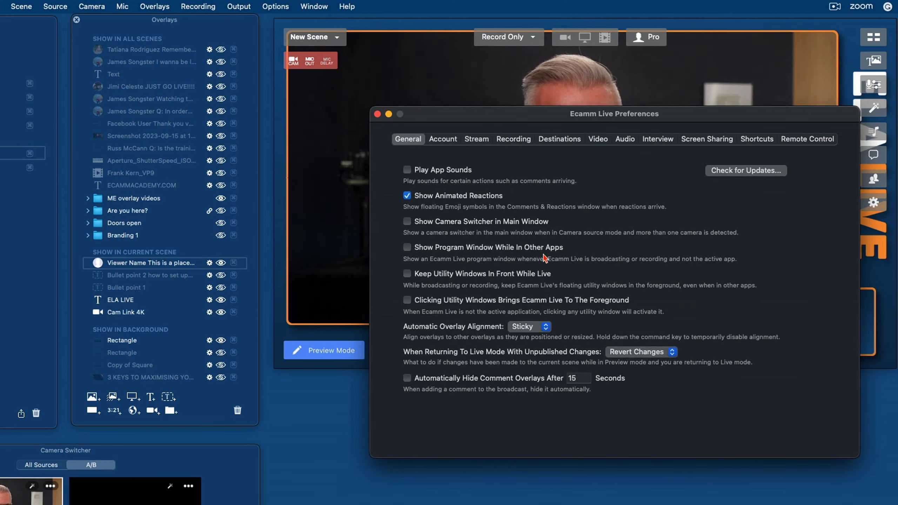
{"action": "left_click_drag", "start_coordinate": [509, 115], "coordinate": [502, 407]}
{"action": "double_click", "coordinate": [502, 404]}
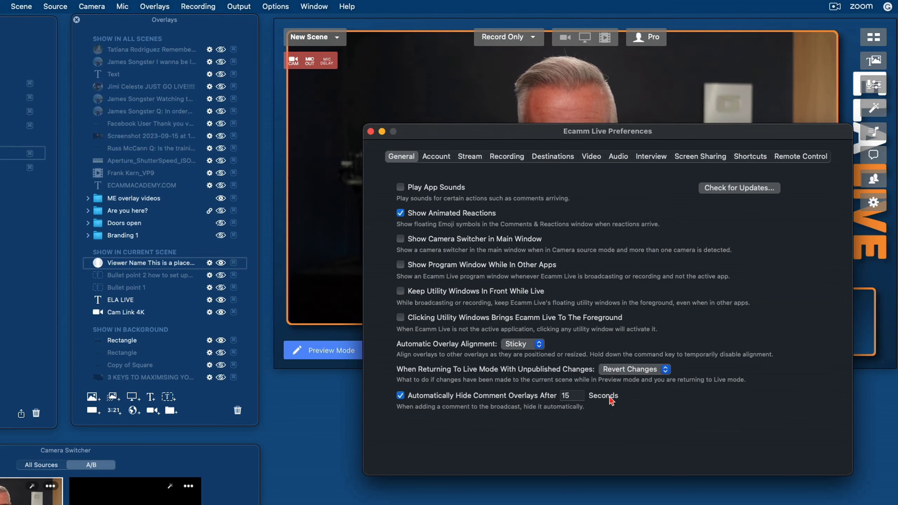
{"action": "left_click", "coordinate": [370, 132]}
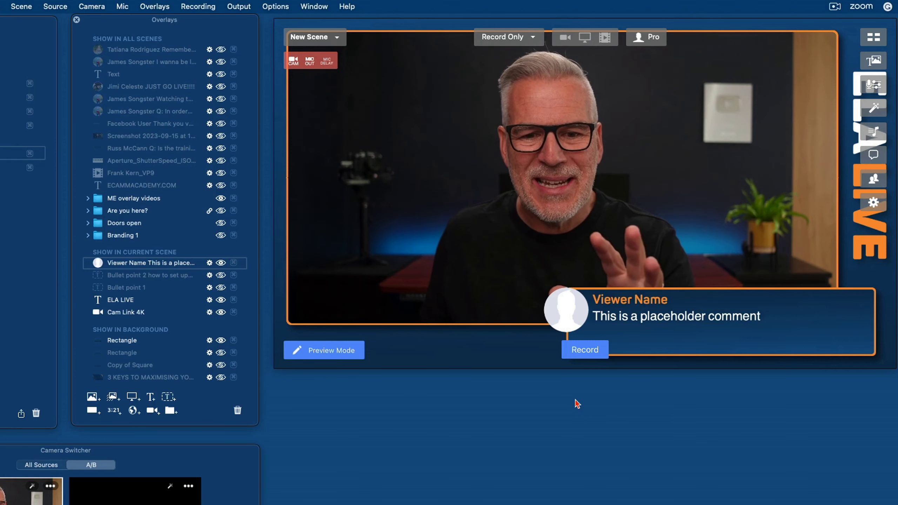
{"action": "left_click", "coordinate": [221, 265]}
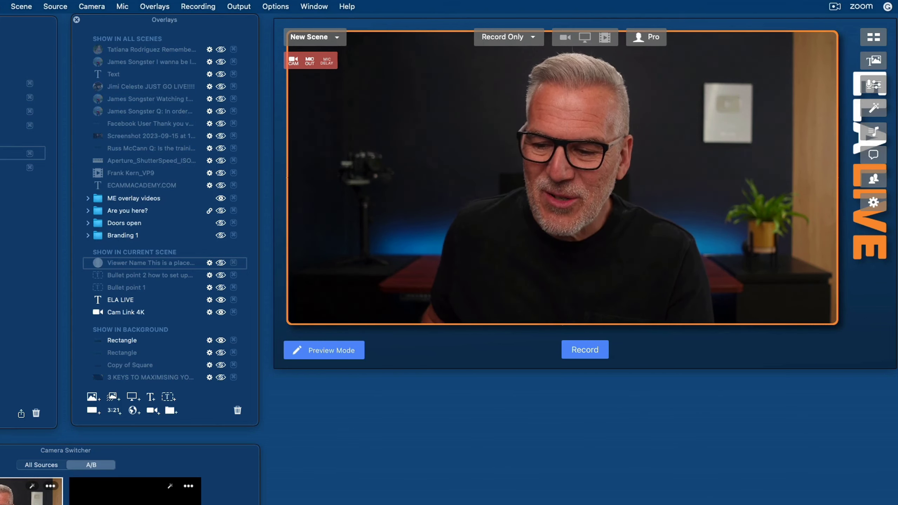
Step: Preview the greenscreen wave.mov clip from the desktop and close the preview
{"action": "left_click_drag", "start_coordinate": [632, 447], "coordinate": [568, 440]}
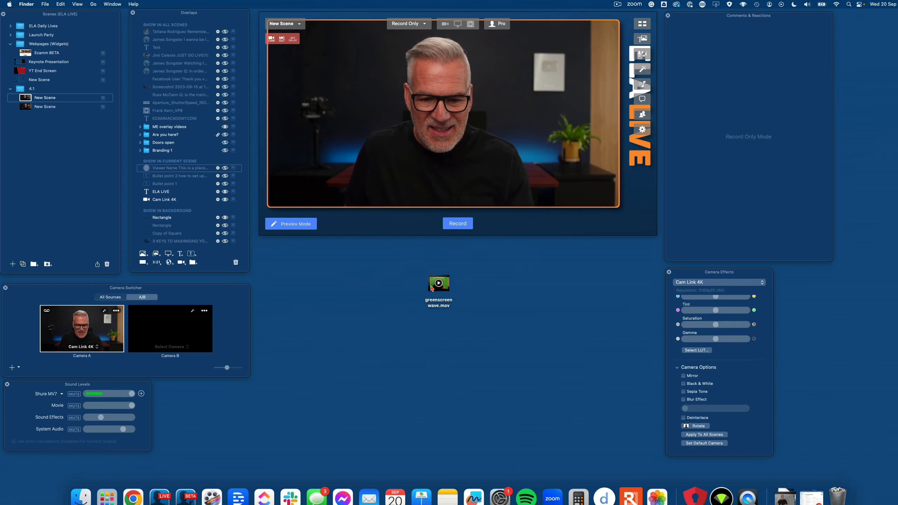
{"action": "left_click", "coordinate": [547, 452]}
{"action": "key", "text": "space"}
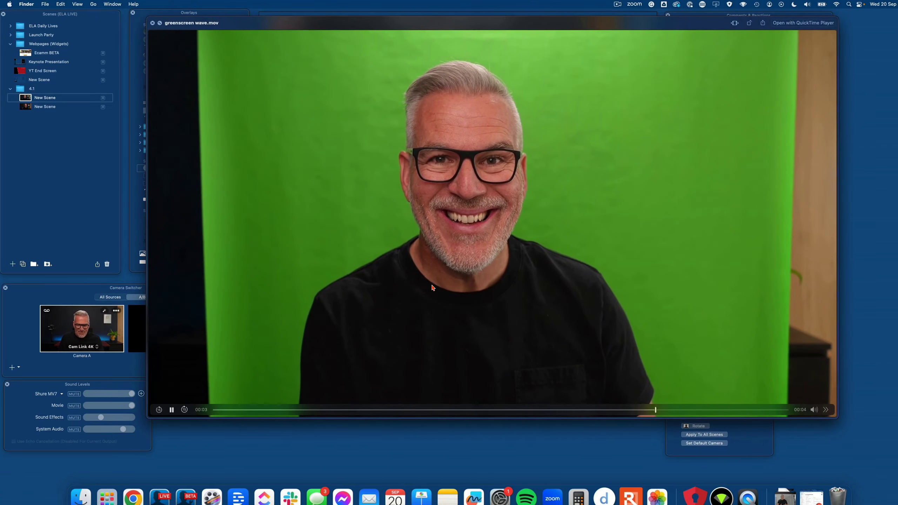
{"action": "key", "text": "space"}
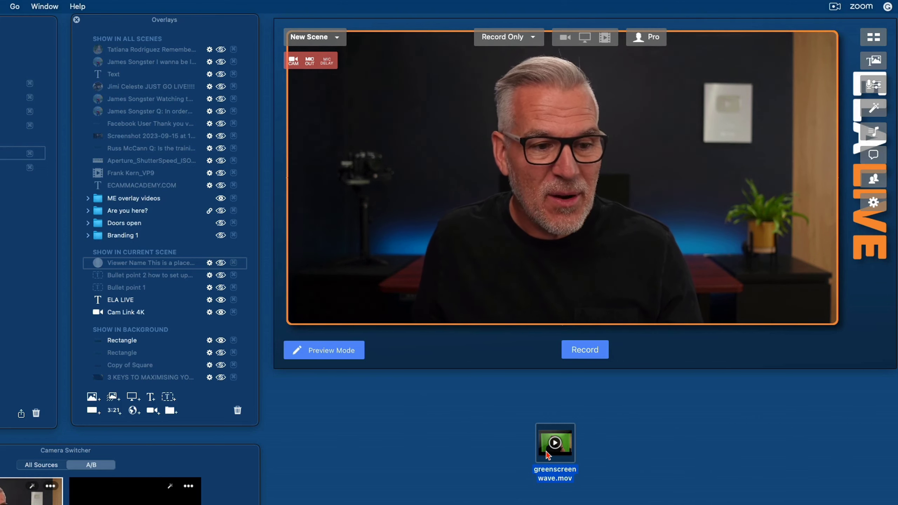
Step: Add greenscreen wave.mov to the current scene as an animated overlay and crop both sides down to the green backdrop
{"action": "left_click_drag", "start_coordinate": [547, 455], "coordinate": [141, 265]}
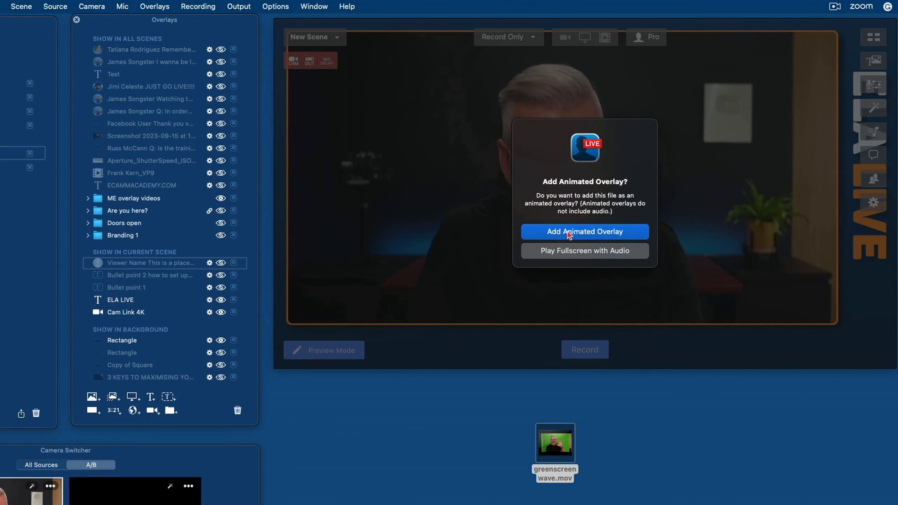
{"action": "left_click", "coordinate": [569, 232]}
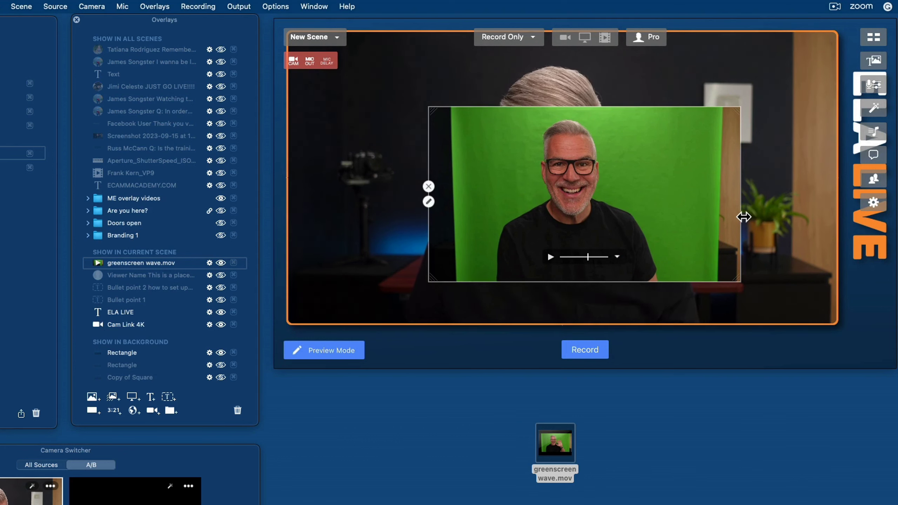
{"action": "left_click_drag", "start_coordinate": [744, 216], "coordinate": [710, 216]}
{"action": "left_click_drag", "start_coordinate": [435, 227], "coordinate": [464, 227]}
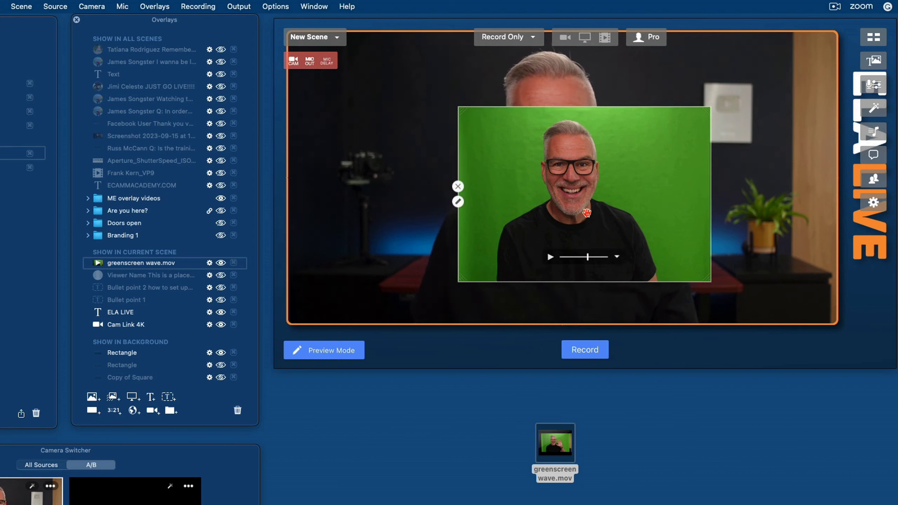
Step: Set the greenscreen wave.mov overlay's blend mode to Green Screen
{"action": "left_click", "coordinate": [458, 202]}
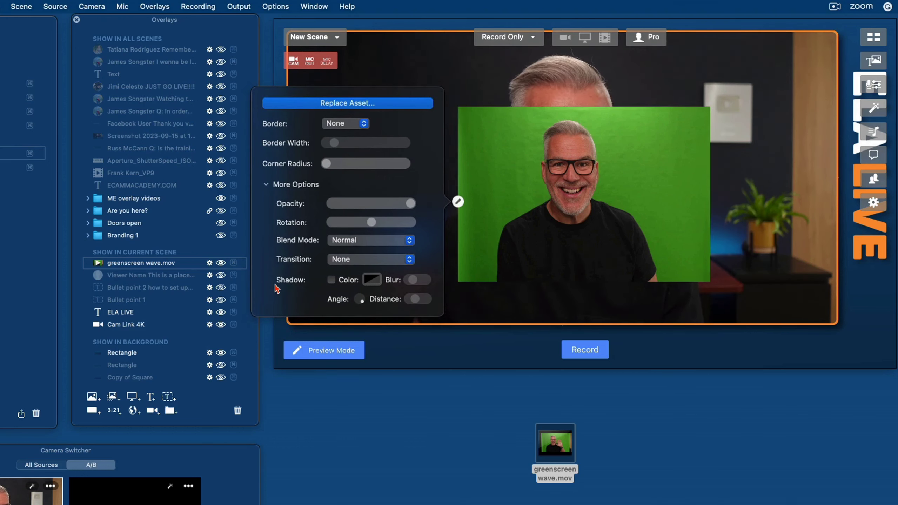
{"action": "left_click", "coordinate": [347, 243]}
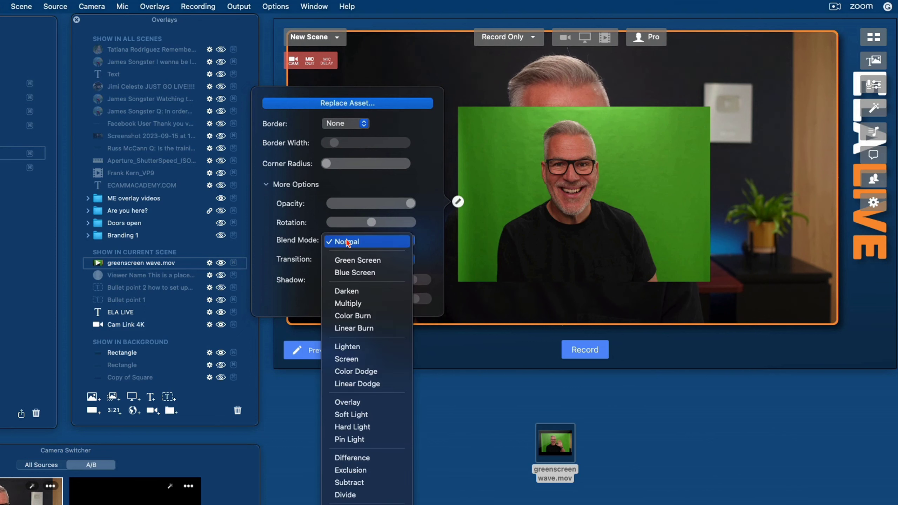
{"action": "left_click", "coordinate": [347, 262]}
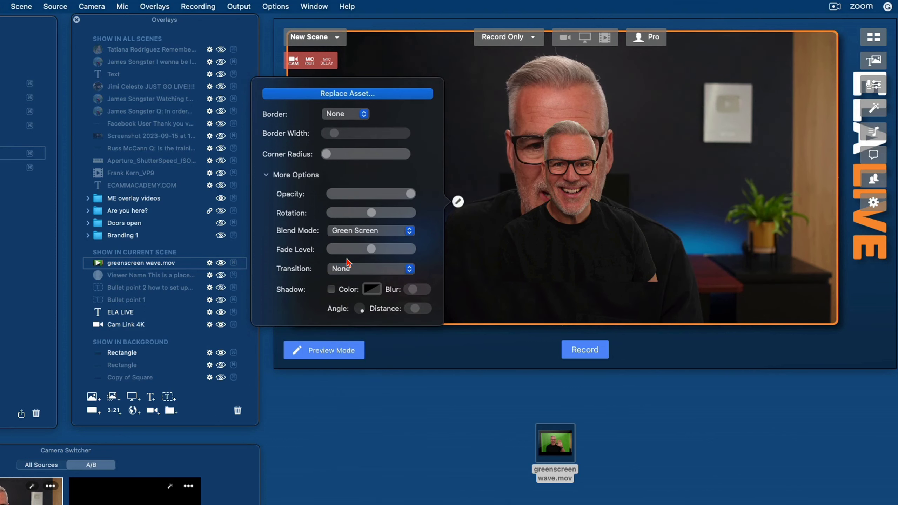
{"action": "mouse_move", "coordinate": [541, 251]}
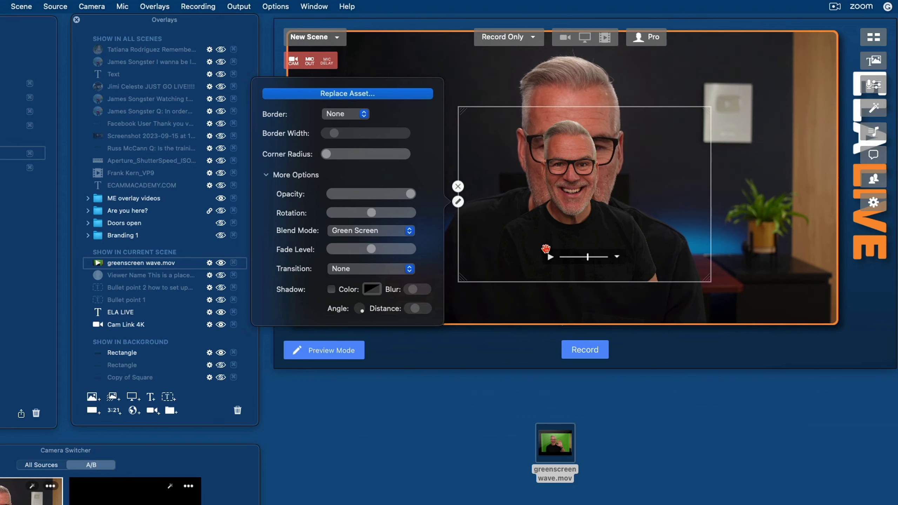
Step: Play and pause the keyed overlay clip, and set its playhead to a frame with the waving hand raised
{"action": "left_click", "coordinate": [550, 257]}
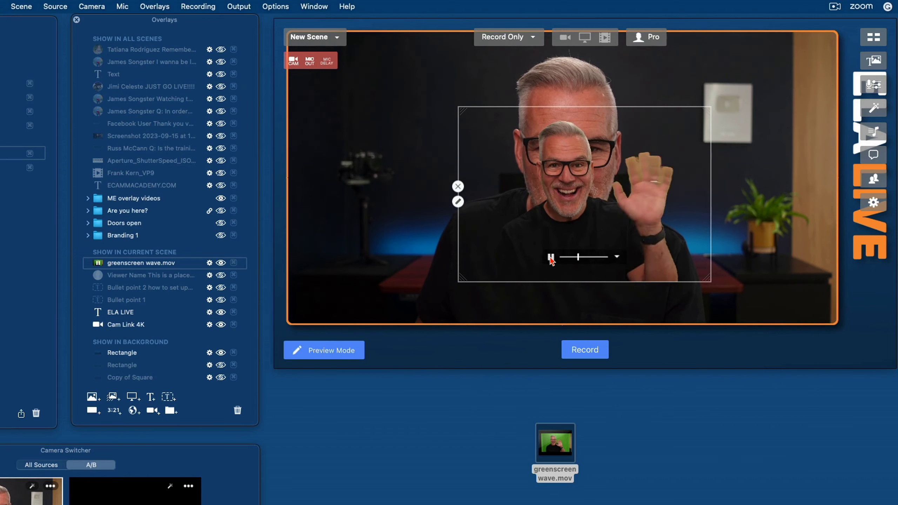
{"action": "left_click", "coordinate": [551, 257]}
{"action": "left_click", "coordinate": [574, 258]}
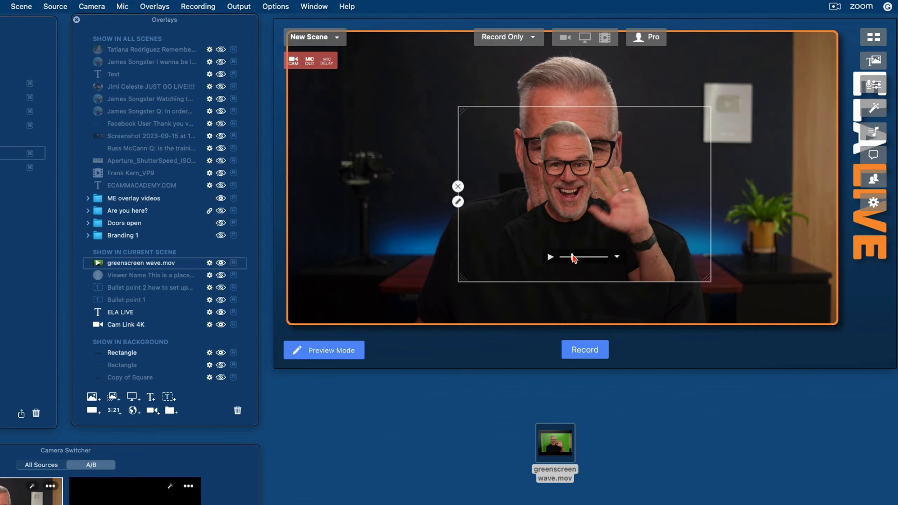
{"action": "left_click_drag", "start_coordinate": [573, 259], "coordinate": [572, 258]}
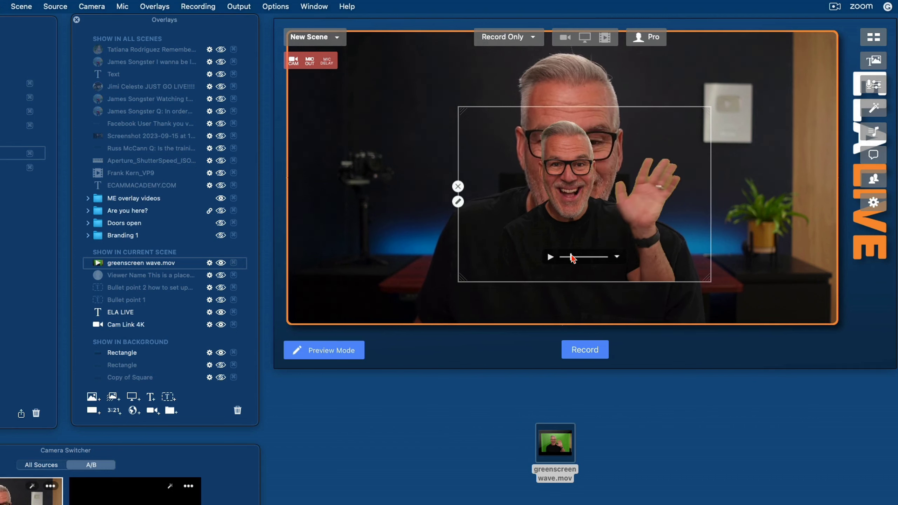
Step: Try adjusting the green-screen overlay's Fade Level and return it to about the midpoint
{"action": "left_click", "coordinate": [458, 202]}
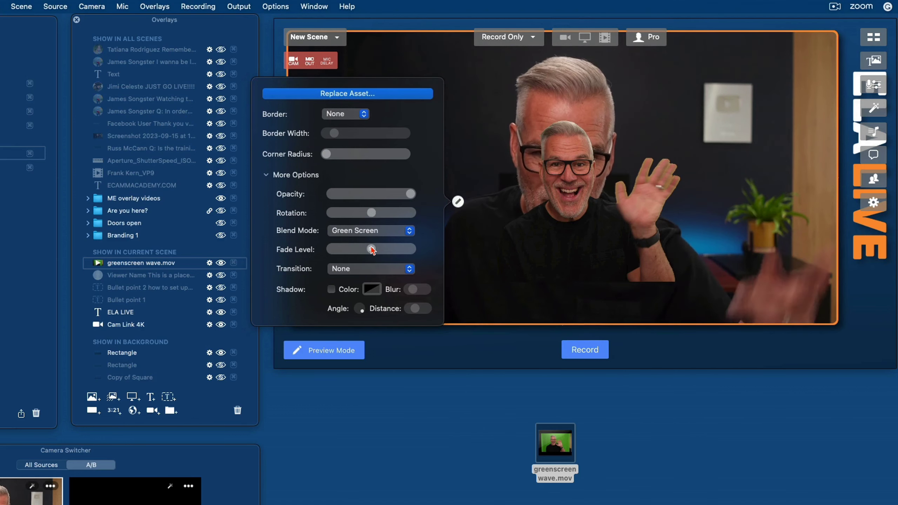
{"action": "mouse_move", "coordinate": [371, 249]}
{"action": "left_mouse_down"}
{"action": "mouse_move", "coordinate": [379, 250]}
{"action": "mouse_move", "coordinate": [355, 250]}
{"action": "mouse_move", "coordinate": [378, 250]}
{"action": "mouse_move", "coordinate": [370, 250]}
{"action": "left_mouse_up"}
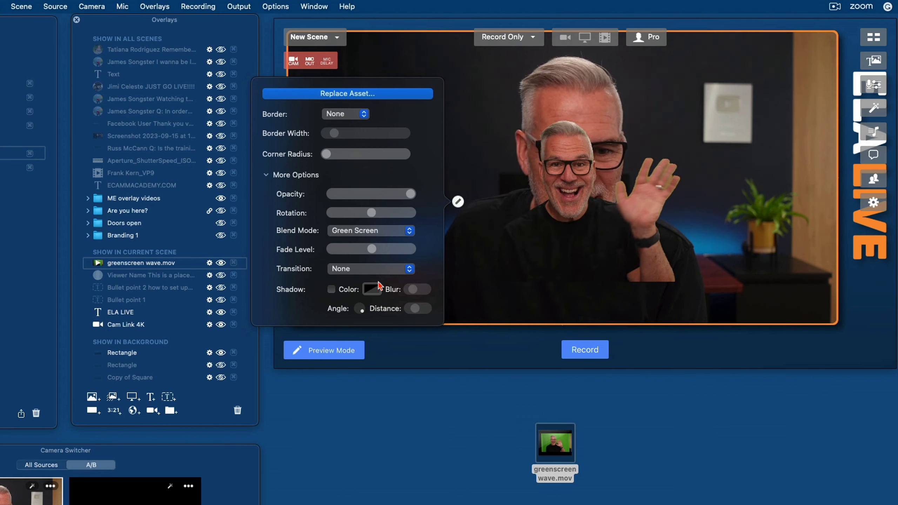
{"action": "left_click", "coordinate": [458, 203]}
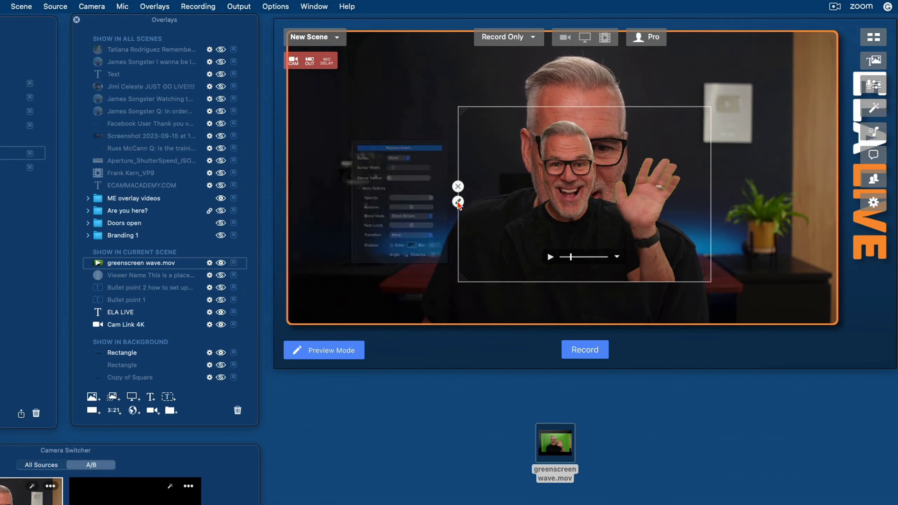
Step: Move the waving overlay to the lower-left corner of the video frame and set its transition to Fly In From Left
{"action": "left_click_drag", "start_coordinate": [534, 231], "coordinate": [313, 318]}
{"action": "left_click", "coordinate": [280, 289]}
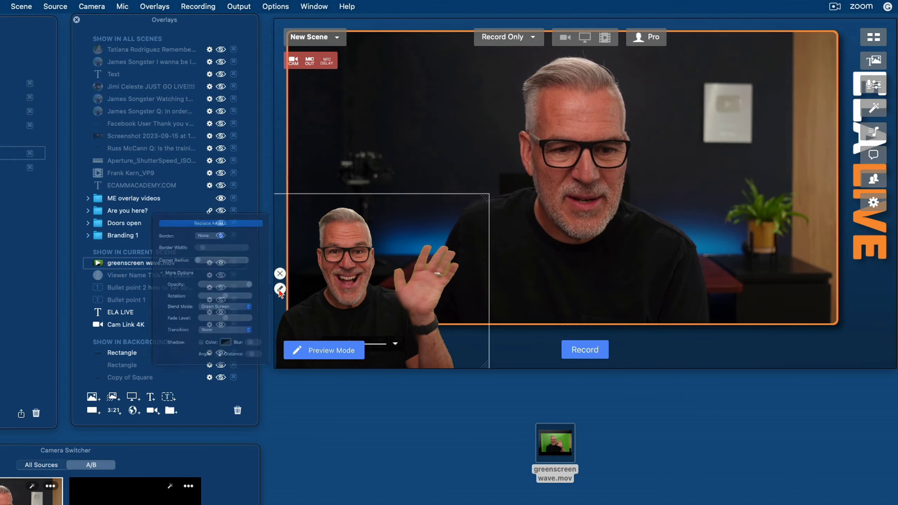
{"action": "left_click", "coordinate": [190, 356]}
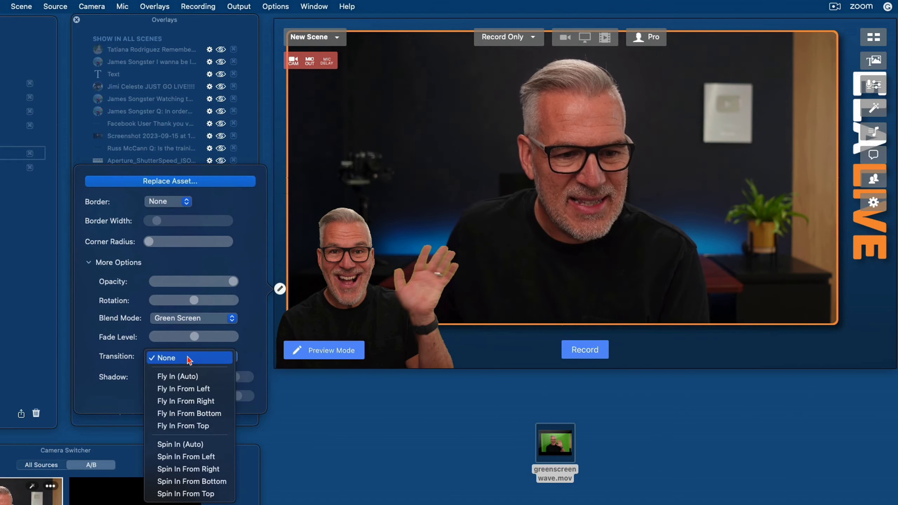
{"action": "left_click", "coordinate": [182, 388]}
Step: Toggle the visibility of the greenscreen wave.mov overlay to preview its transition, leaving it hidden
{"action": "left_click", "coordinate": [264, 288]}
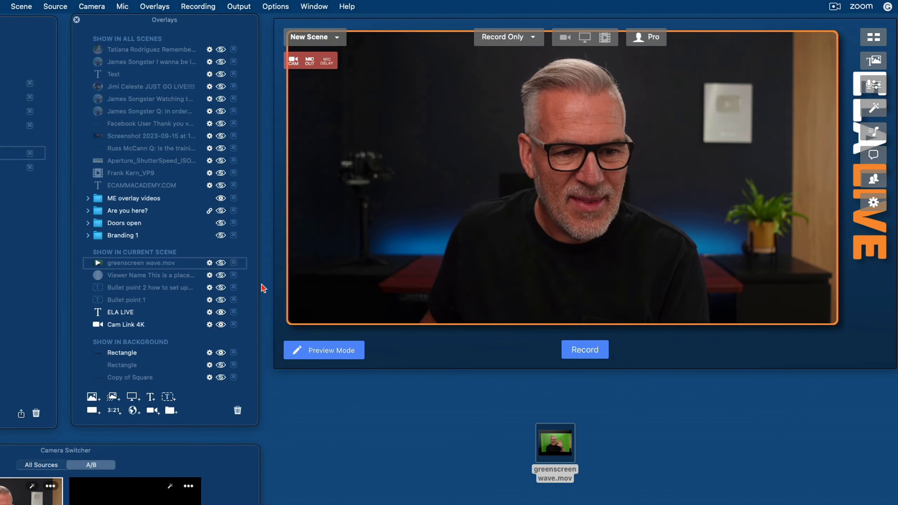
{"action": "left_click", "coordinate": [221, 262]}
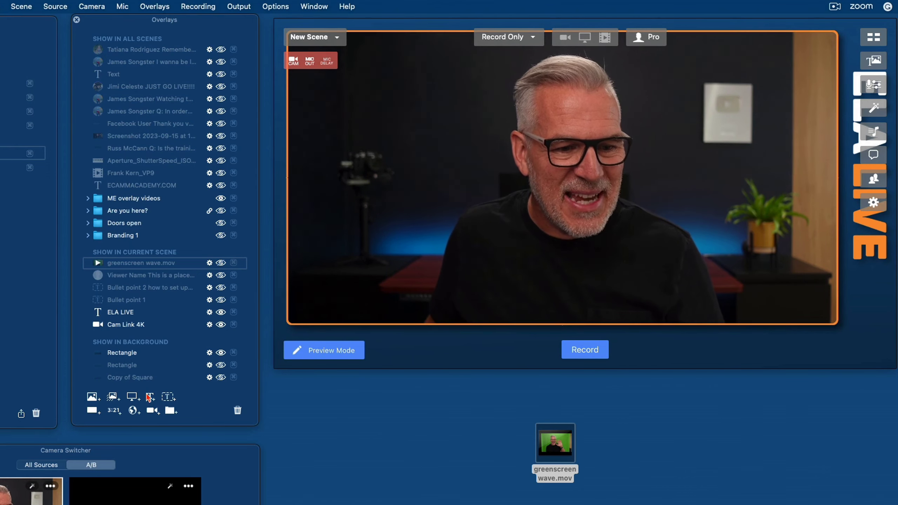
Step: Switch to the scene containing the STARTING IN overlay, stretch its semi-transparent blue rectangle across the whole frame, and hide the rectangle
{"action": "left_click", "coordinate": [21, 167]}
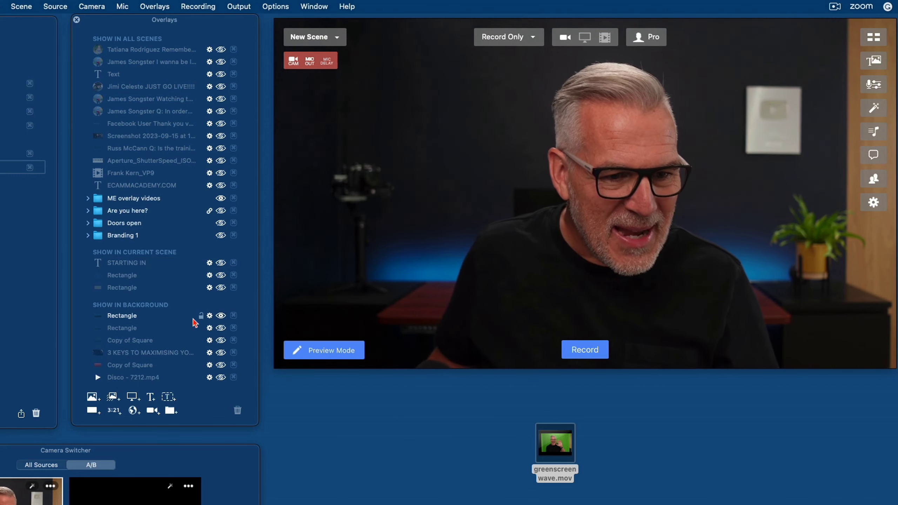
{"action": "left_click", "coordinate": [221, 276]}
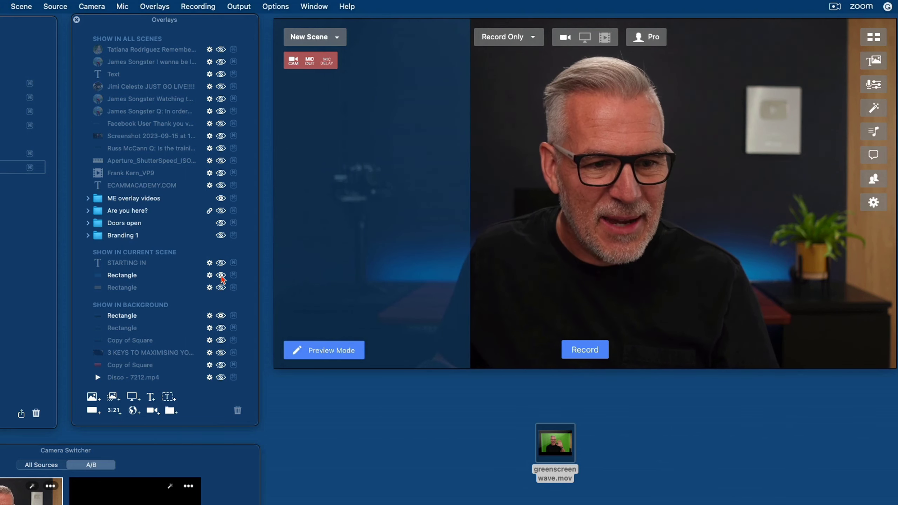
{"action": "left_click_drag", "start_coordinate": [470, 202], "coordinate": [895, 227]}
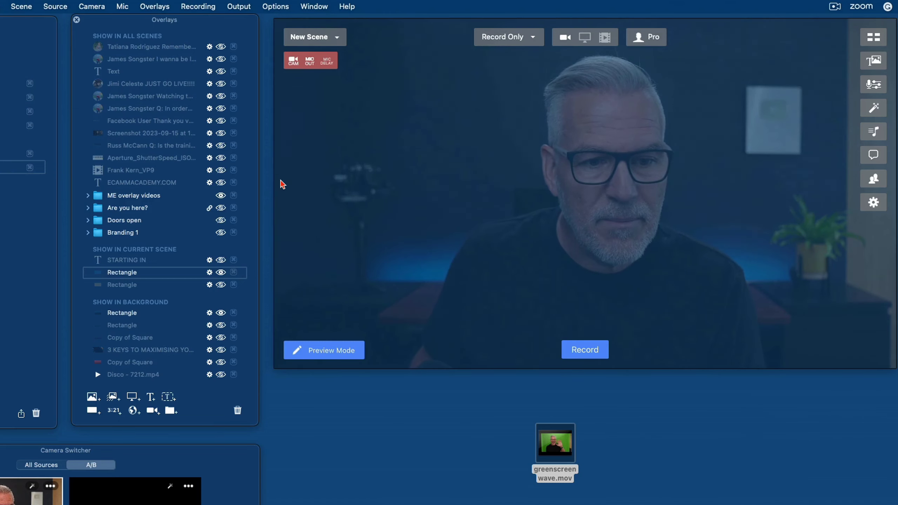
{"action": "left_click", "coordinate": [221, 272]}
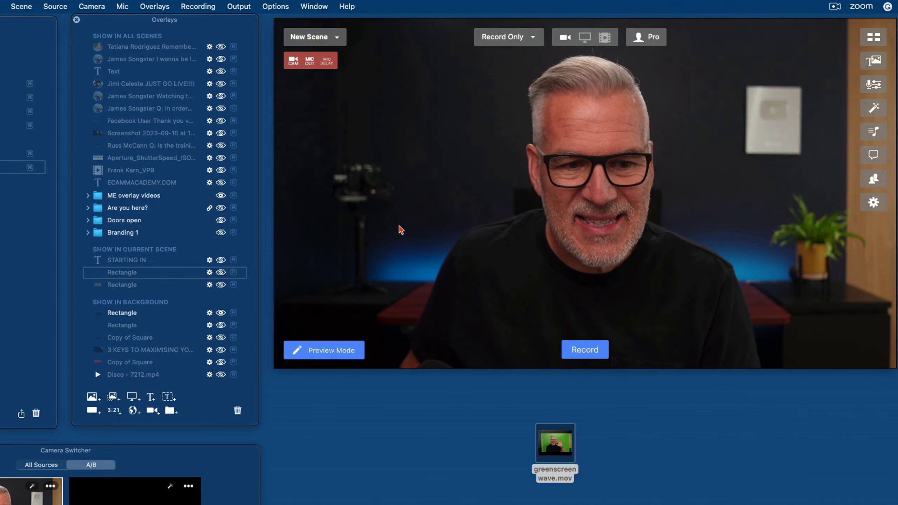
Step: Add a Dynamic text overlay reading TEXT in Panton Black Caps and enlarge it to about three-quarters of the frame width
{"action": "left_click", "coordinate": [151, 397]}
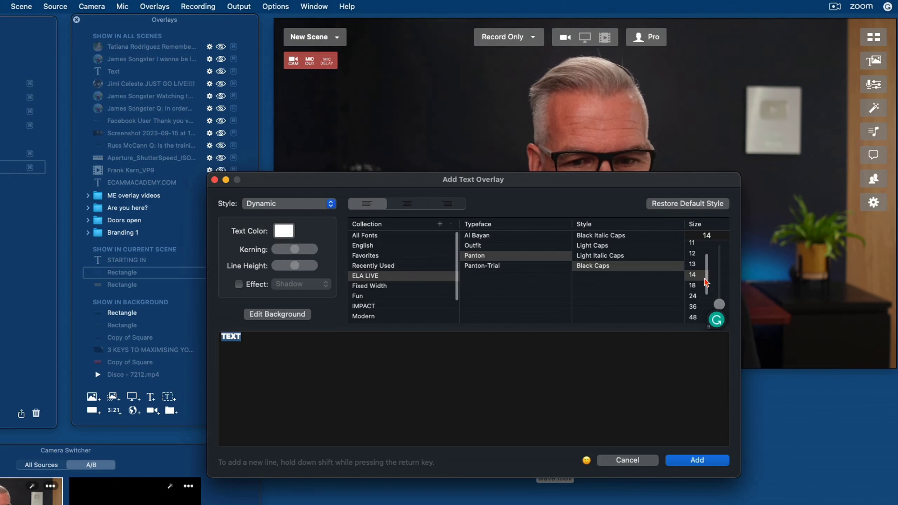
{"action": "left_click_drag", "start_coordinate": [543, 186], "coordinate": [672, 108]}
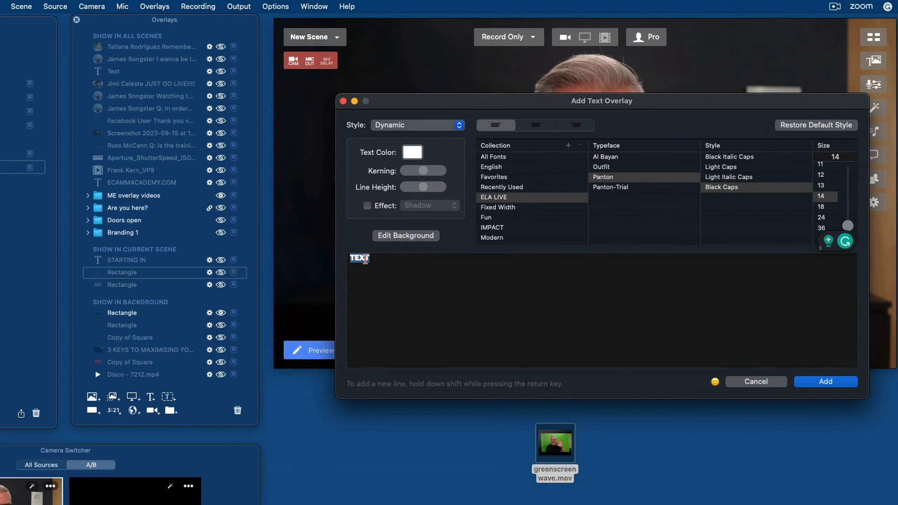
{"action": "left_click", "coordinate": [826, 381]}
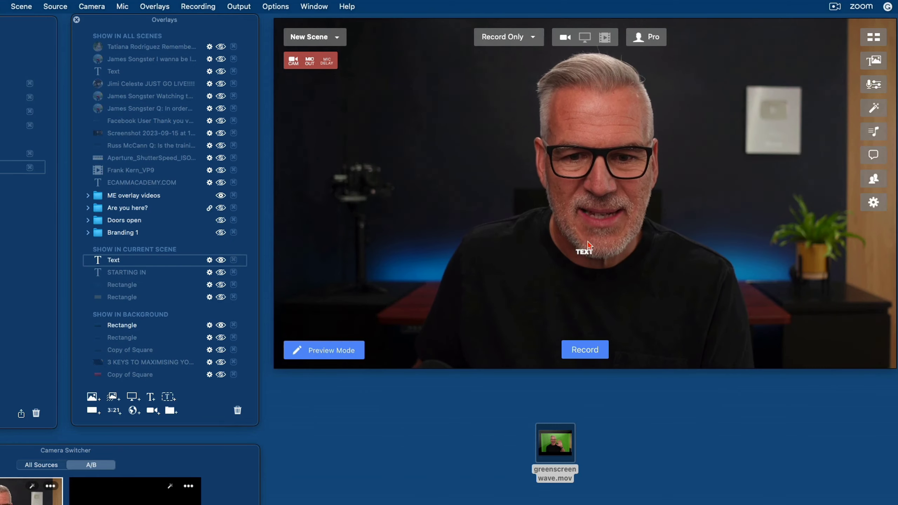
{"action": "left_click_drag", "start_coordinate": [590, 252], "coordinate": [701, 263]}
{"action": "left_click_drag", "start_coordinate": [659, 185], "coordinate": [812, 314]}
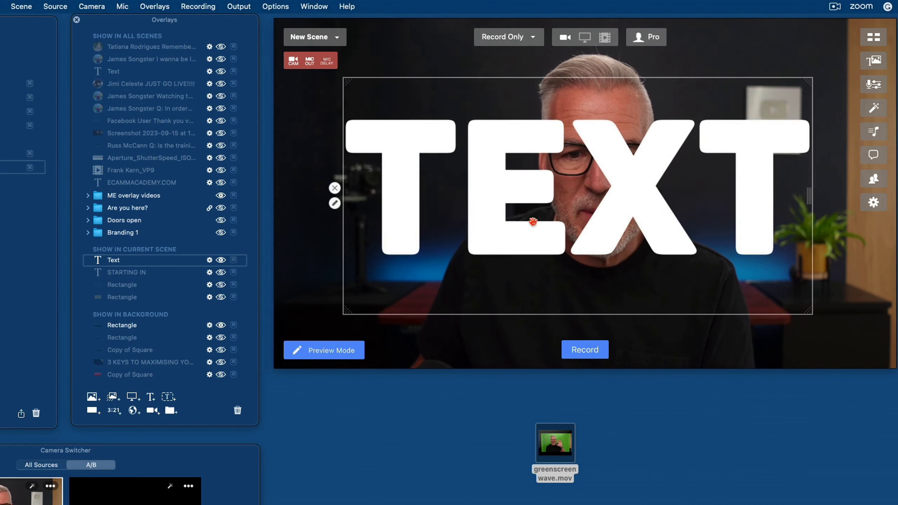
{"action": "left_click_drag", "start_coordinate": [520, 189], "coordinate": [521, 190]}
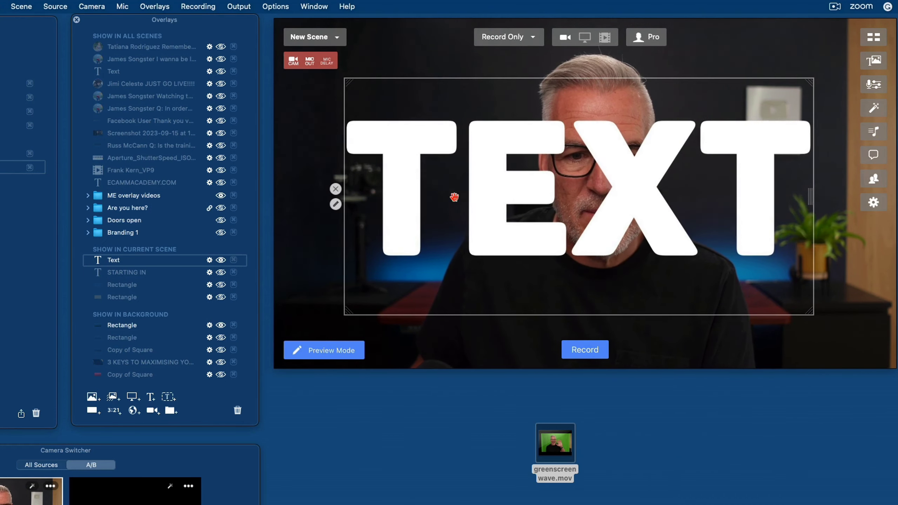
Step: Give the TEXT overlay a solid blue Color background, keeping the text margin at its minimum
{"action": "left_click", "coordinate": [335, 204]}
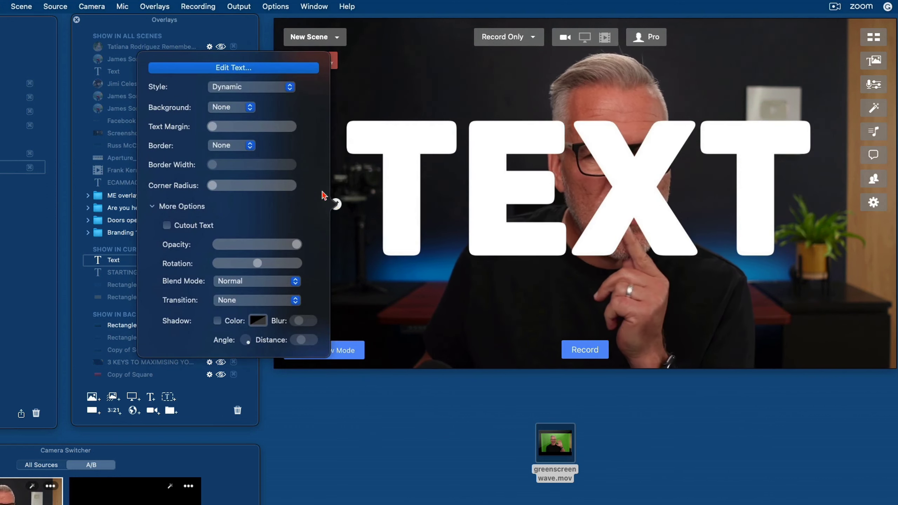
{"action": "left_click", "coordinate": [227, 107]}
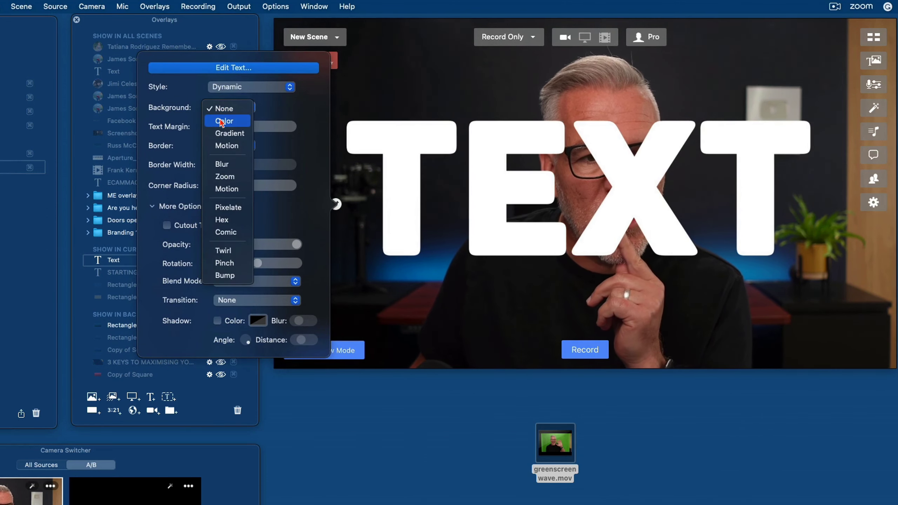
{"action": "left_click", "coordinate": [221, 121]}
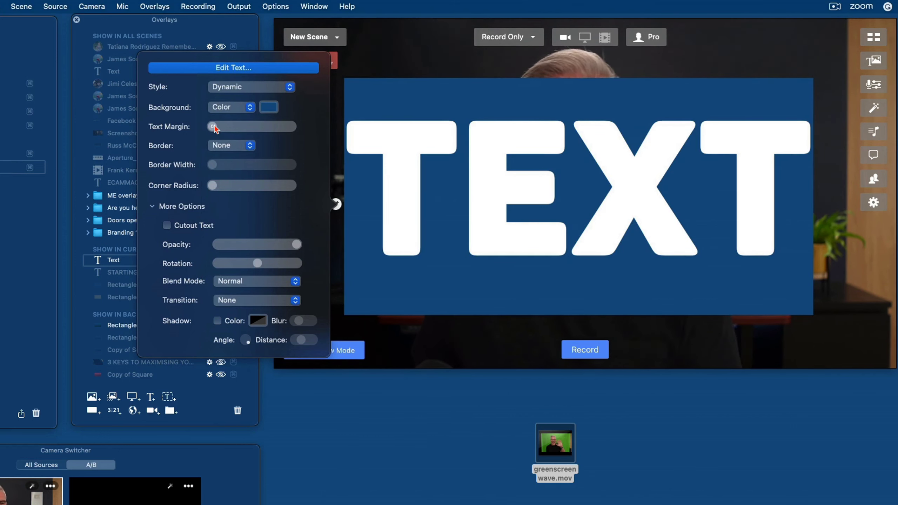
{"action": "left_click_drag", "start_coordinate": [214, 130], "coordinate": [210, 129]}
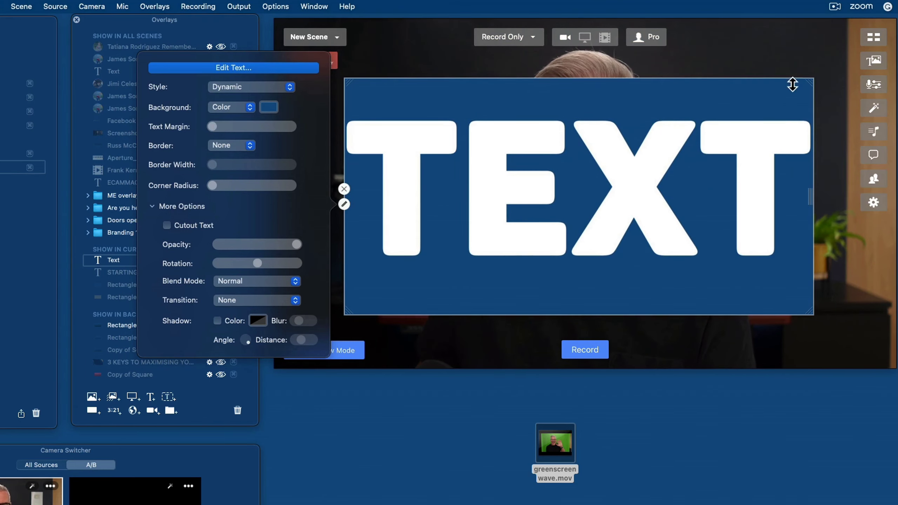
Step: Shrink the TEXT overlay, raise its text margin to about half, and position it so the blue background fills the whole frame
{"action": "left_click_drag", "start_coordinate": [811, 83], "coordinate": [643, 164]}
{"action": "left_click", "coordinate": [345, 247]}
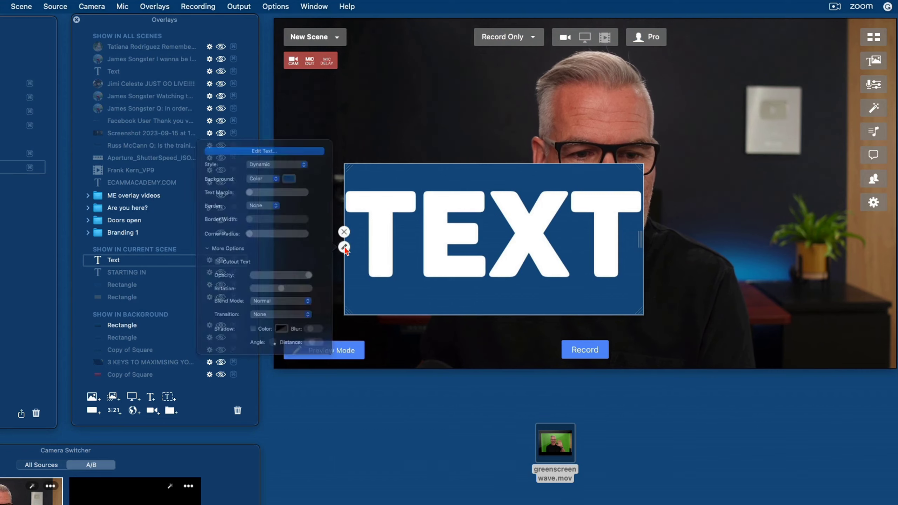
{"action": "left_click_drag", "start_coordinate": [213, 169], "coordinate": [251, 170]}
{"action": "left_click_drag", "start_coordinate": [681, 88], "coordinate": [511, 191]}
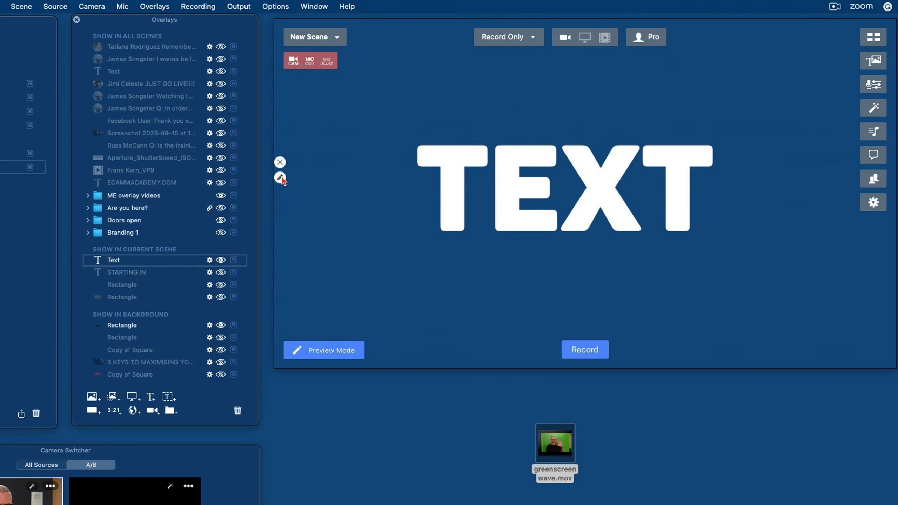
Step: Enable Cutout Text on the TEXT overlay and enlarge it so the letters span about two-thirds of the frame width
{"action": "left_click", "coordinate": [280, 178]}
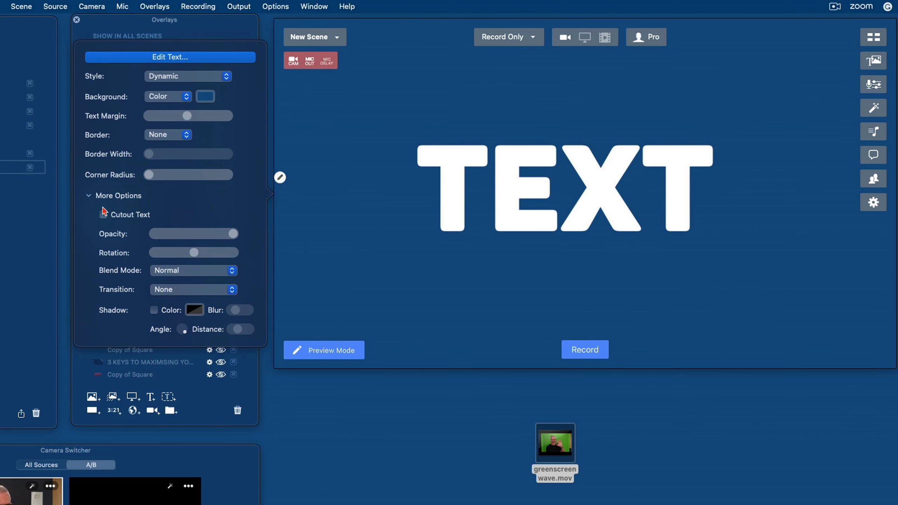
{"action": "left_click", "coordinate": [103, 215]}
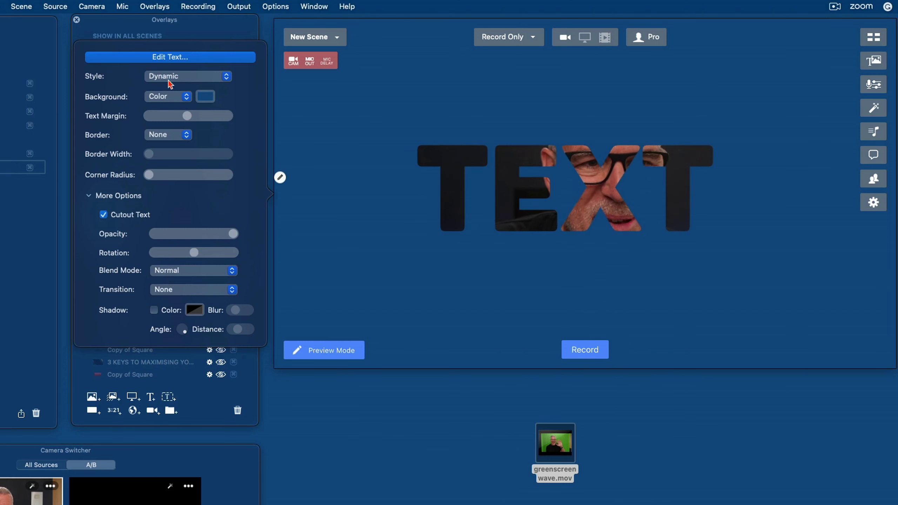
{"action": "left_click", "coordinate": [469, 202]}
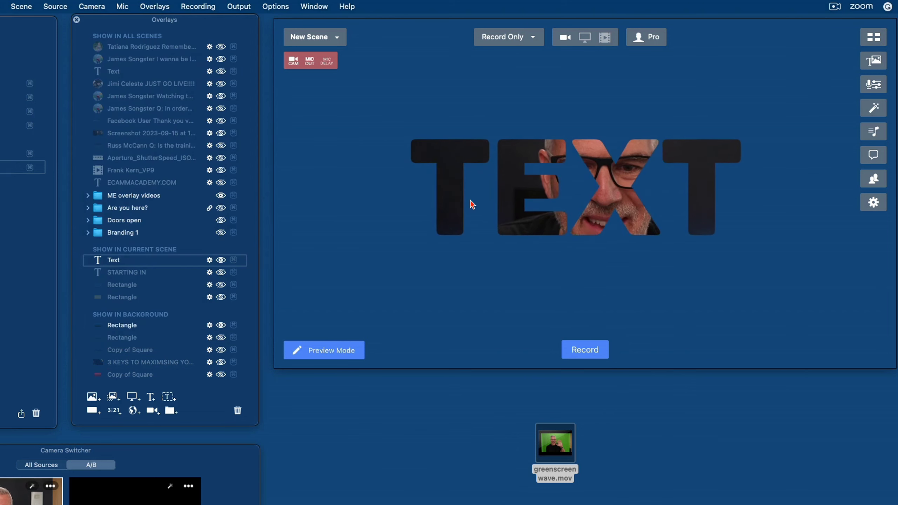
{"action": "scroll", "coordinate": [470, 199], "scroll_direction": "up", "scroll_amount": 2}
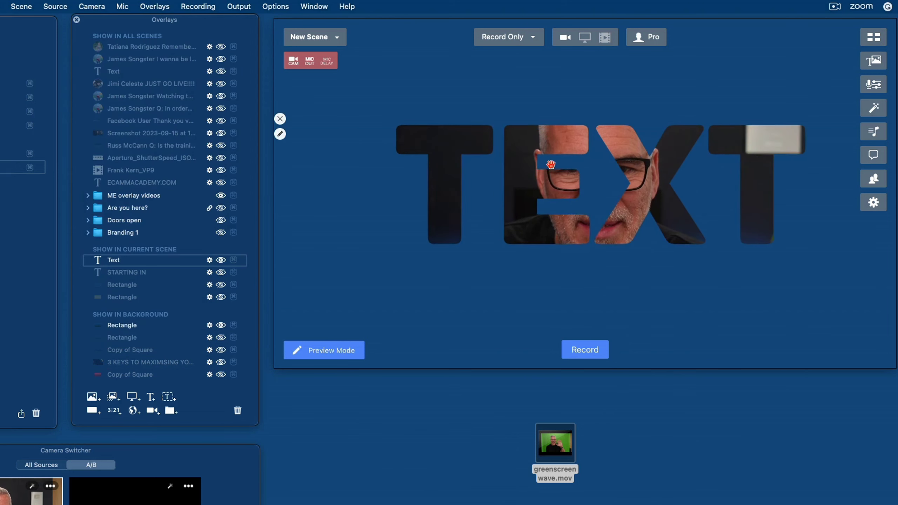
{"action": "mouse_move", "coordinate": [540, 182]}
{"action": "left_mouse_down"}
{"action": "mouse_move", "coordinate": [507, 186]}
{"action": "mouse_move", "coordinate": [524, 184]}
{"action": "left_mouse_up"}
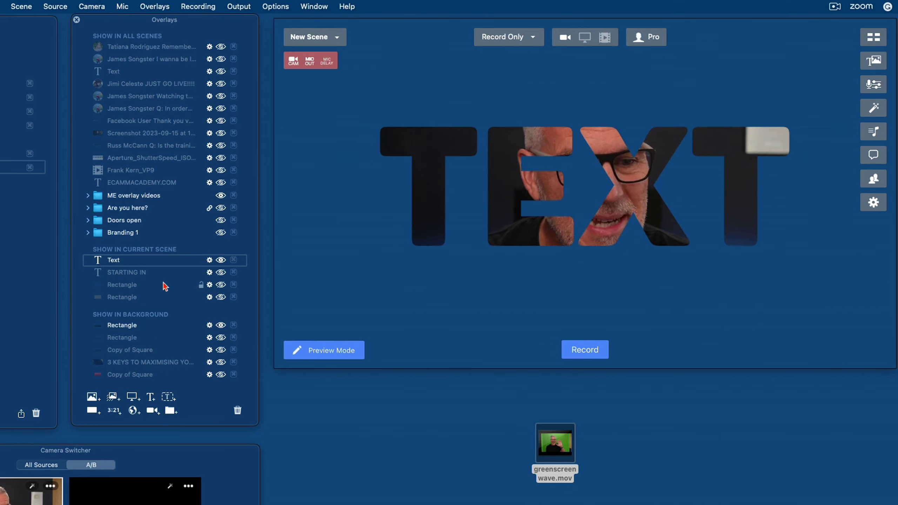
Step: Show the hidden full-frame Rectangle overlay in the current scene, stack it above the Text overlay, and set its fill color to red
{"action": "left_click", "coordinate": [220, 285]}
{"action": "left_click", "coordinate": [128, 288]}
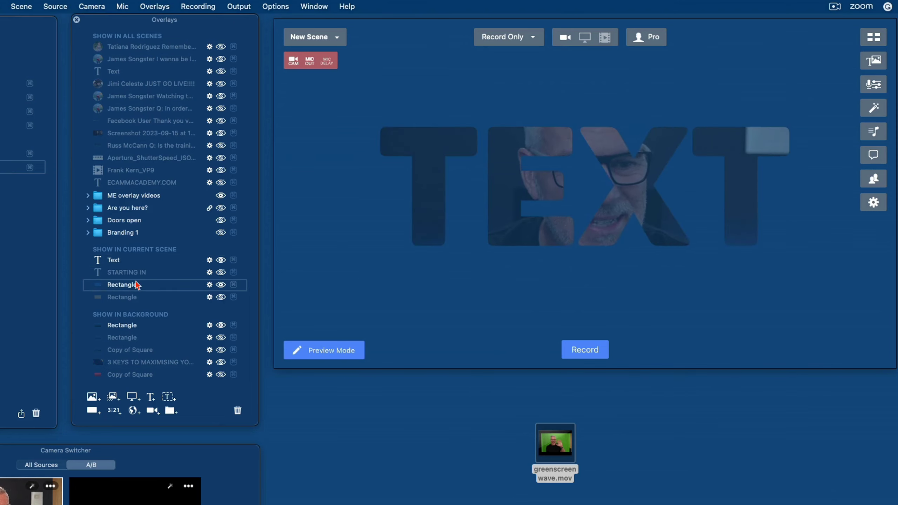
{"action": "left_click_drag", "start_coordinate": [128, 268], "coordinate": [129, 263]}
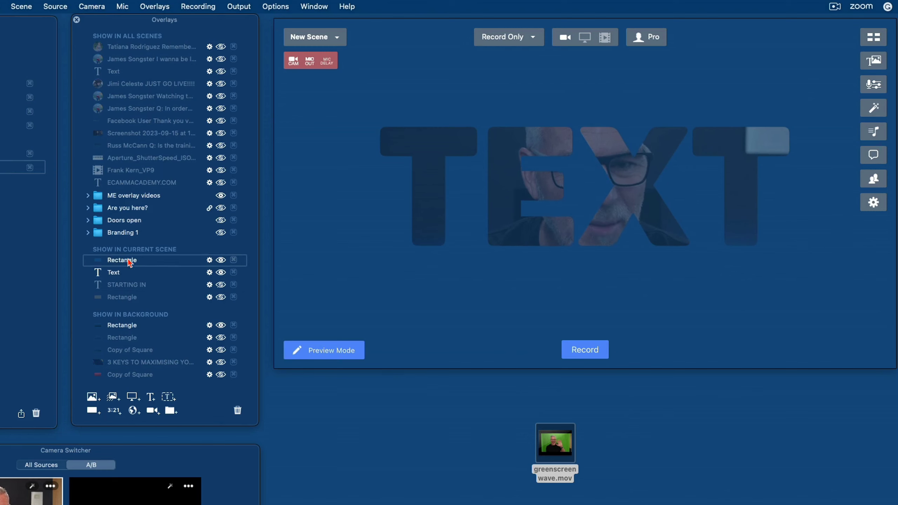
{"action": "left_click", "coordinate": [209, 261]}
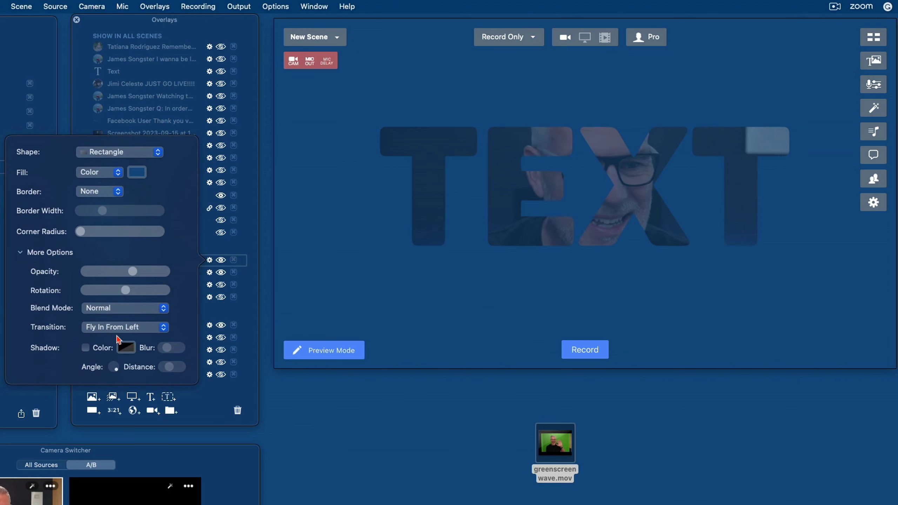
{"action": "left_click", "coordinate": [136, 173]}
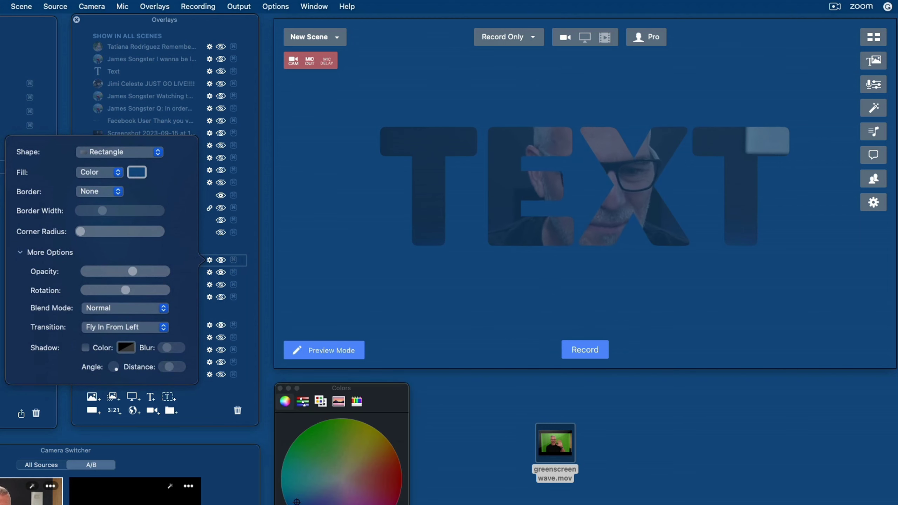
{"action": "left_click", "coordinate": [379, 483]}
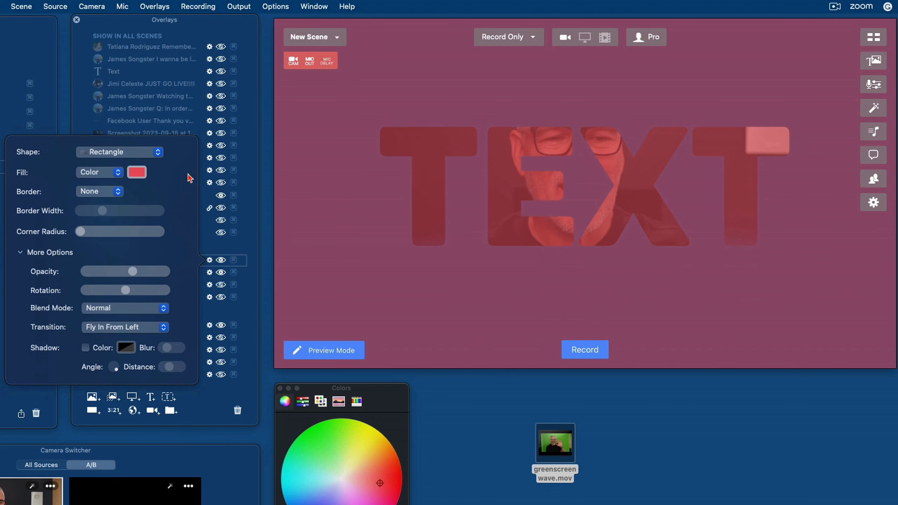
Step: Resize and position the red Rectangle so it just covers the TEXT letters, and stack the Text overlay above it
{"action": "left_click", "coordinate": [324, 175]}
{"action": "left_click", "coordinate": [326, 180]}
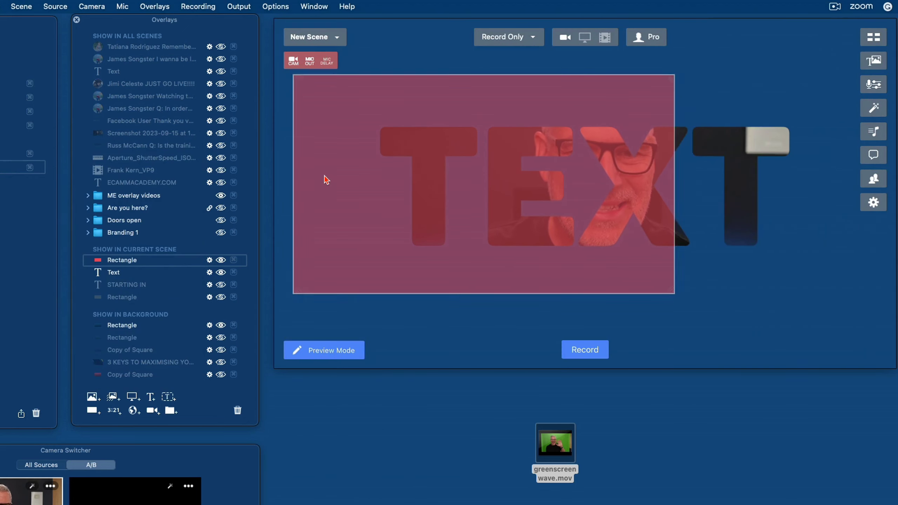
{"action": "left_click_drag", "start_coordinate": [326, 180], "coordinate": [371, 174]}
{"action": "left_click_drag", "start_coordinate": [761, 307], "coordinate": [836, 306]}
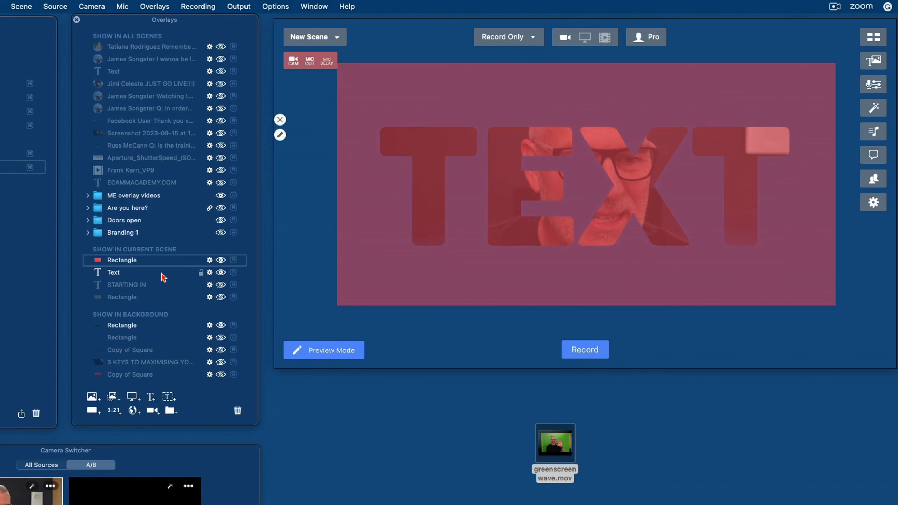
{"action": "left_click_drag", "start_coordinate": [161, 274], "coordinate": [162, 261]}
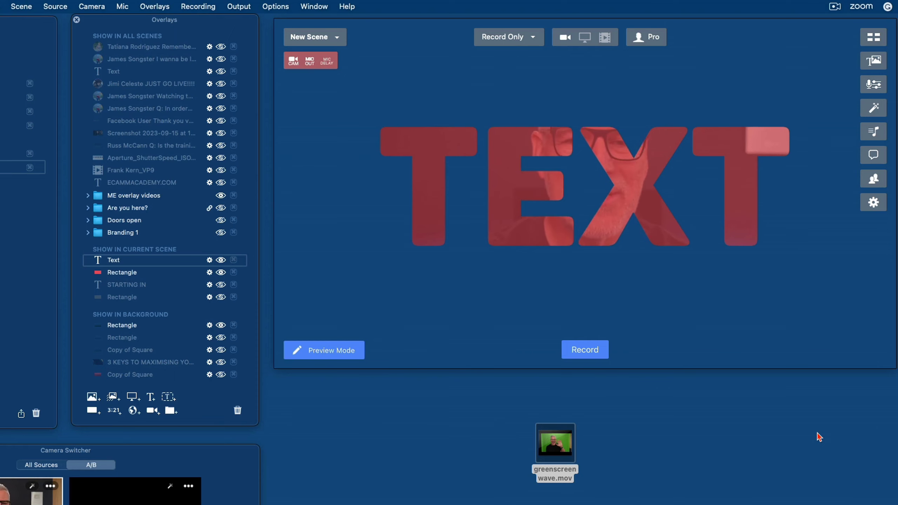
Step: Change the cutout overlay's wording to STARTING IN on two lines, center-align and save it, and center it in the frame
{"action": "mouse_move", "coordinate": [608, 225]}
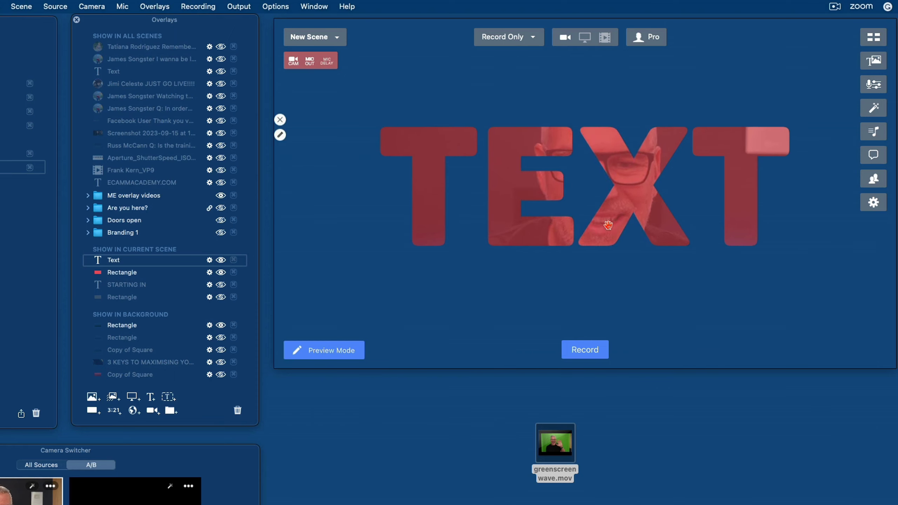
{"action": "double_click", "coordinate": [609, 225]}
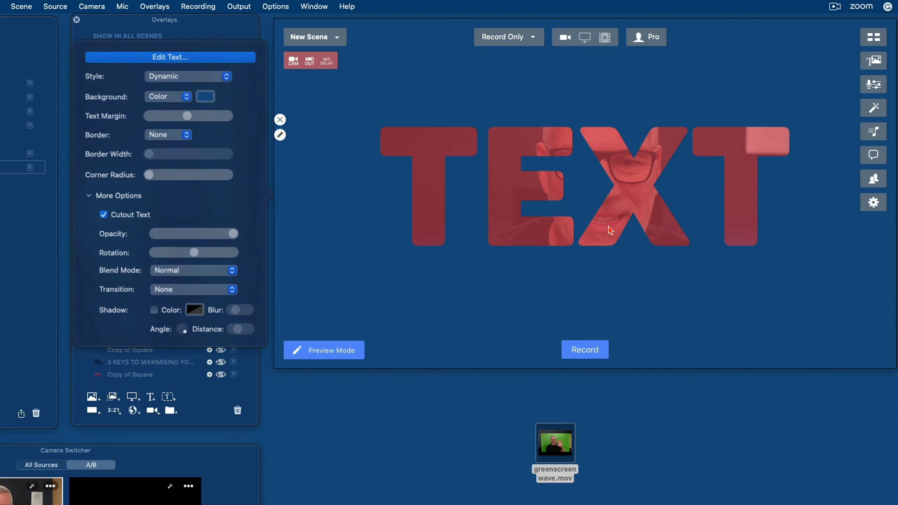
{"action": "left_click", "coordinate": [183, 59]}
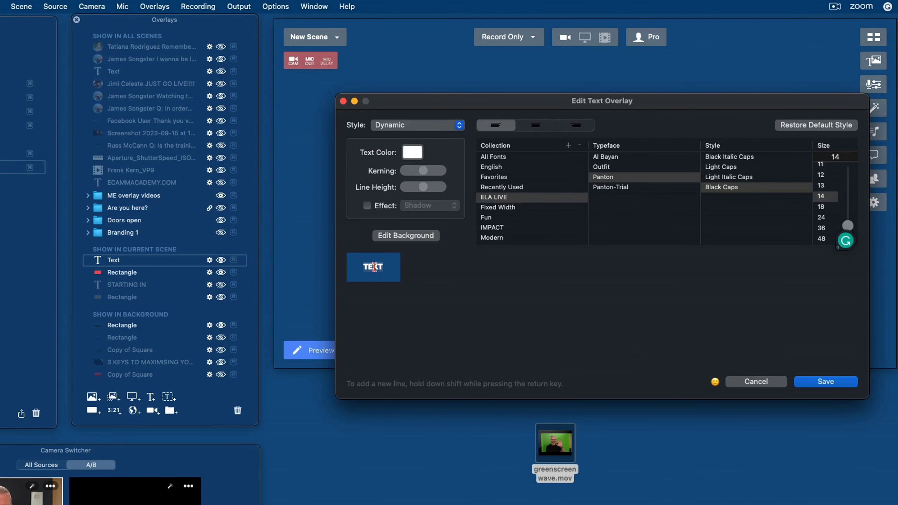
{"action": "type", "text": "STARTING IN"}
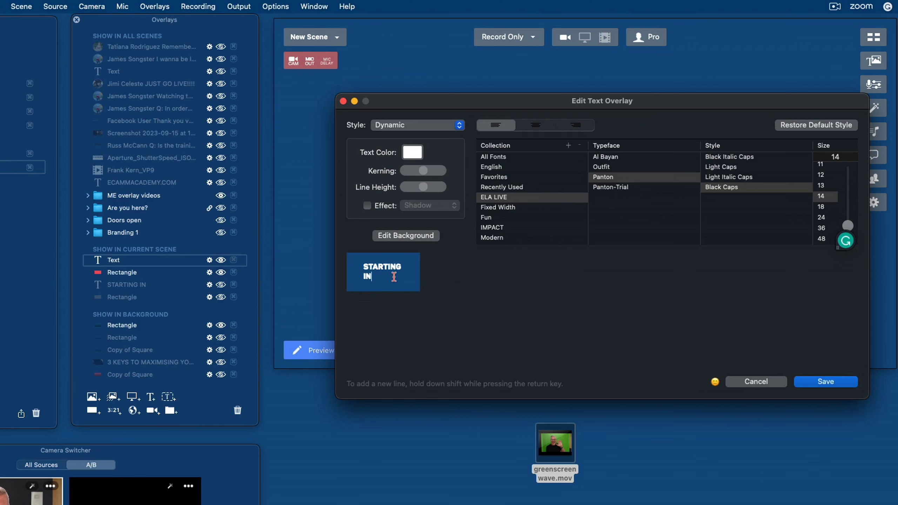
{"action": "left_click", "coordinate": [537, 125]}
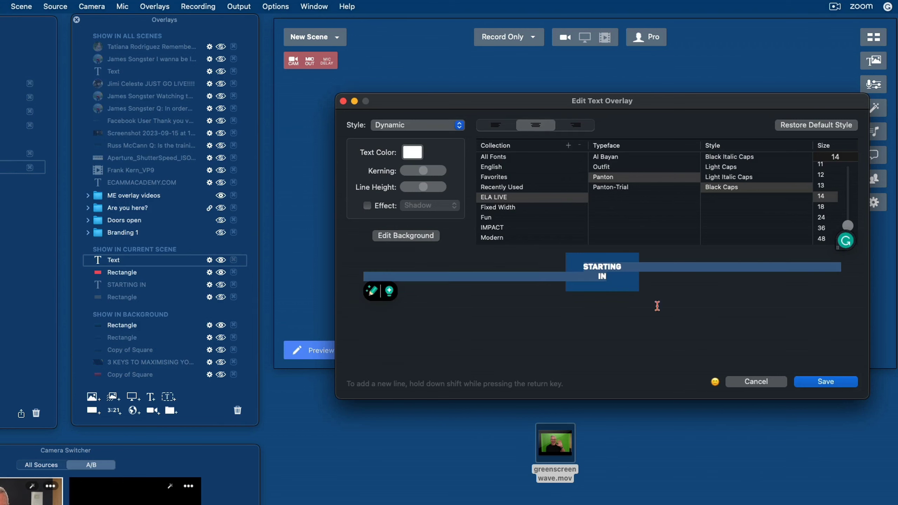
{"action": "left_click", "coordinate": [825, 382]}
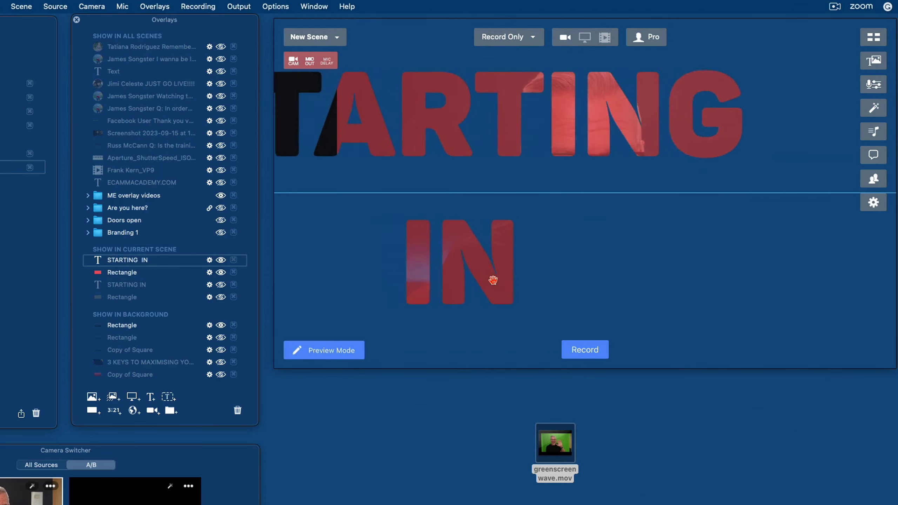
{"action": "left_click_drag", "start_coordinate": [616, 291], "coordinate": [593, 270]}
Step: Bring the red Rectangle forward, enlarge it to fill the frame, and restore STARTING IN to the front
{"action": "left_click", "coordinate": [128, 275]}
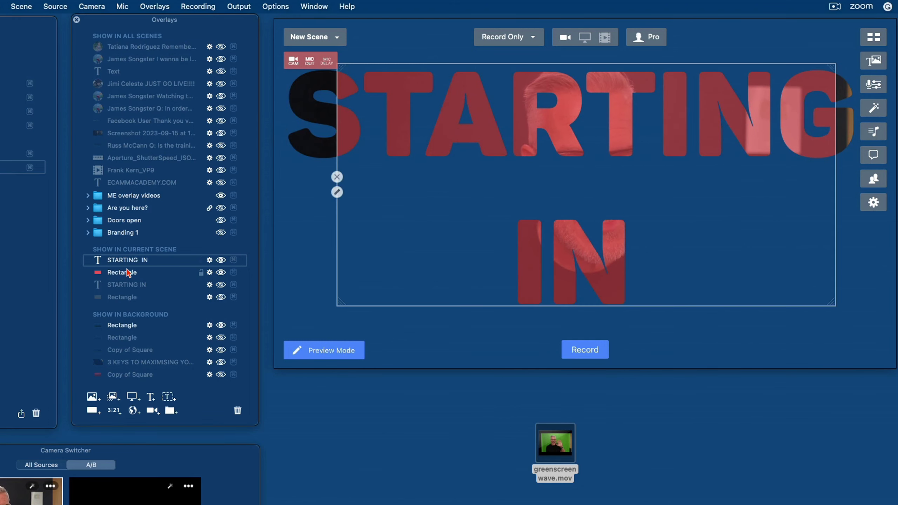
{"action": "left_click_drag", "start_coordinate": [172, 276], "coordinate": [206, 260]}
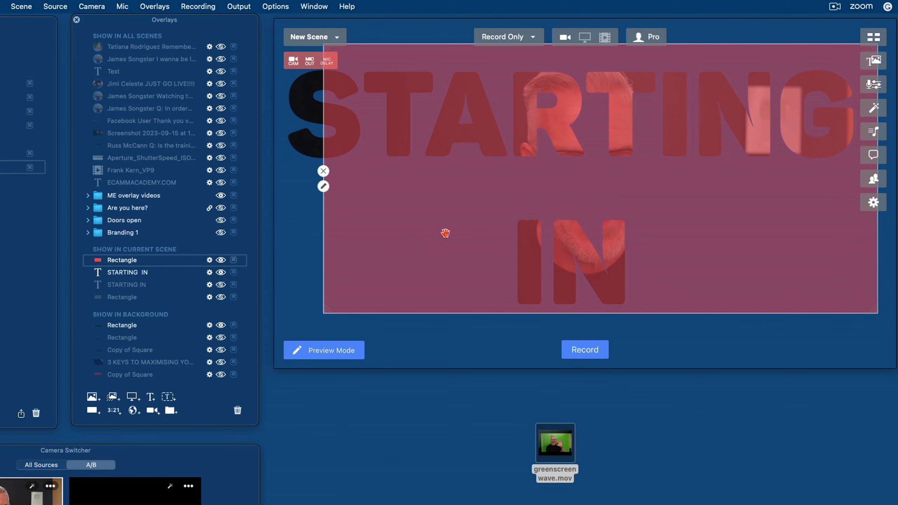
{"action": "scroll", "coordinate": [446, 233], "scroll_direction": "up", "scroll_amount": 5}
{"action": "left_click_drag", "start_coordinate": [445, 233], "coordinate": [434, 233]}
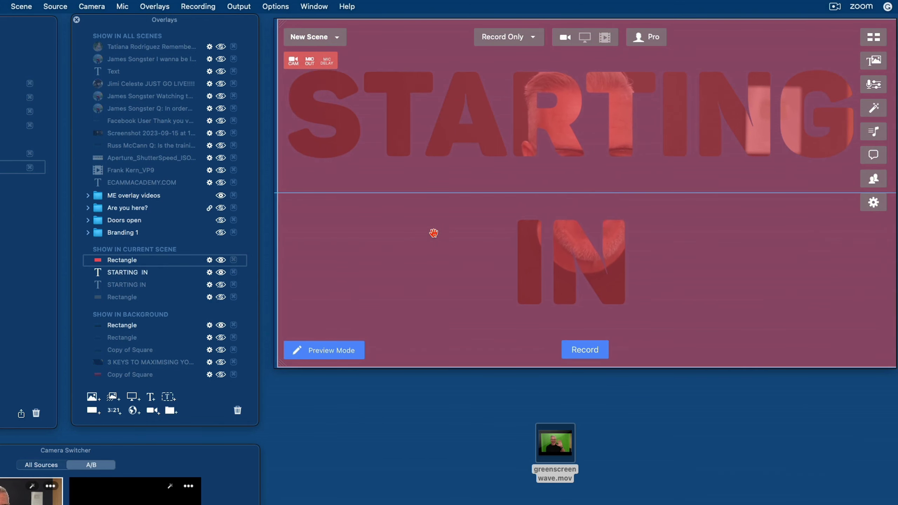
{"action": "key", "text": "super+z"}
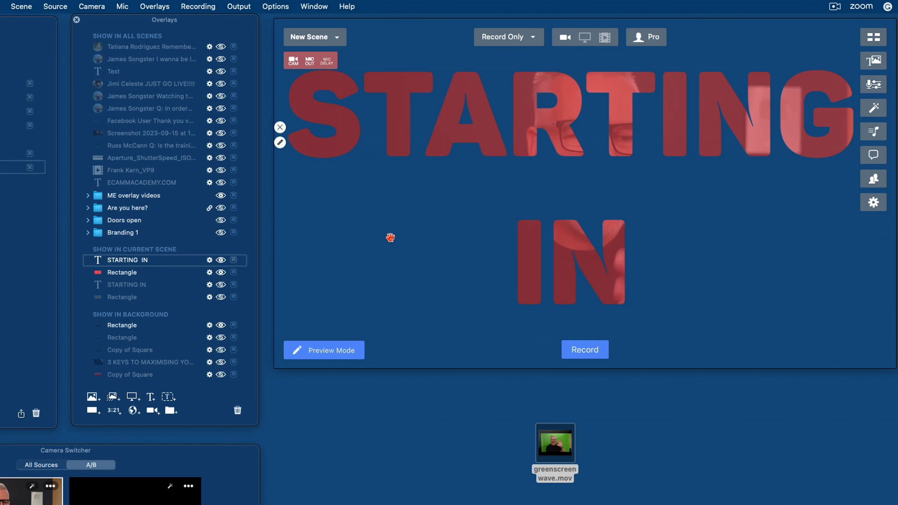
Step: Hide the STARTING IN cutout and the red Rectangle, show the cutout alone over the camera, and hide it again
{"action": "left_click", "coordinate": [279, 127]}
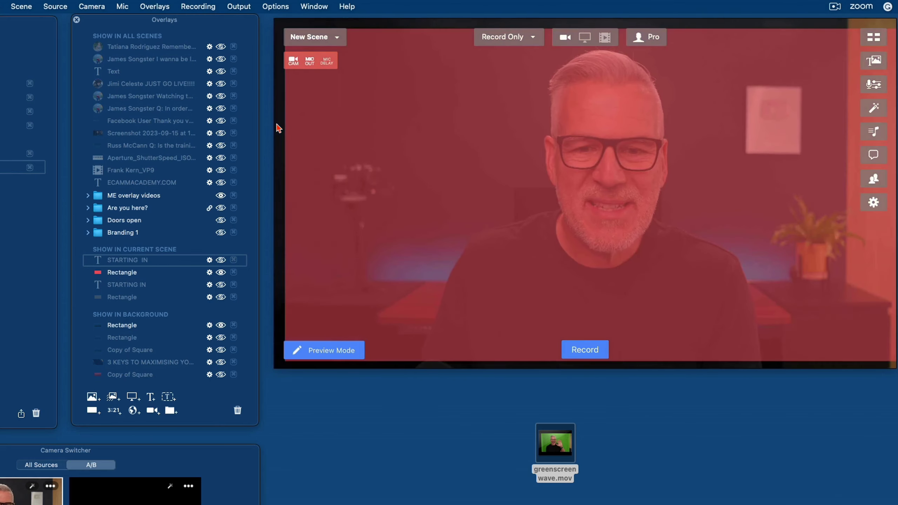
{"action": "left_click", "coordinate": [285, 187]}
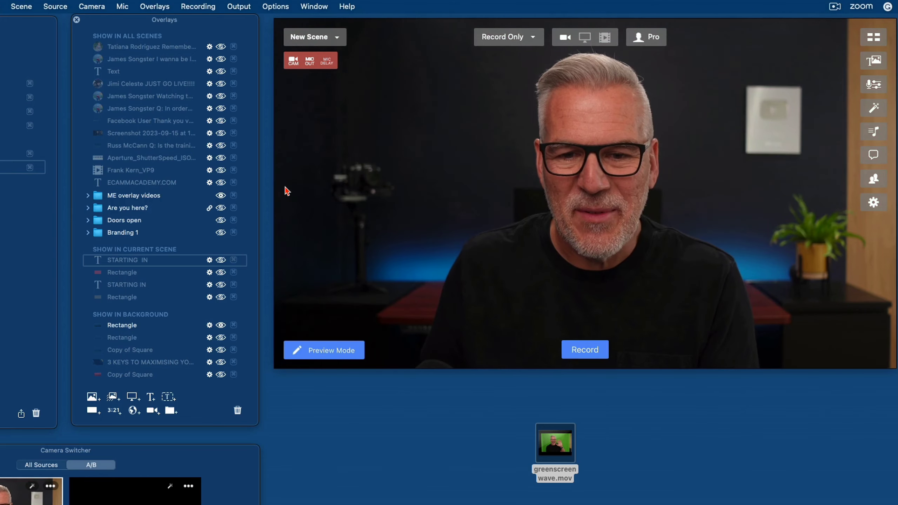
{"action": "left_click", "coordinate": [220, 261]}
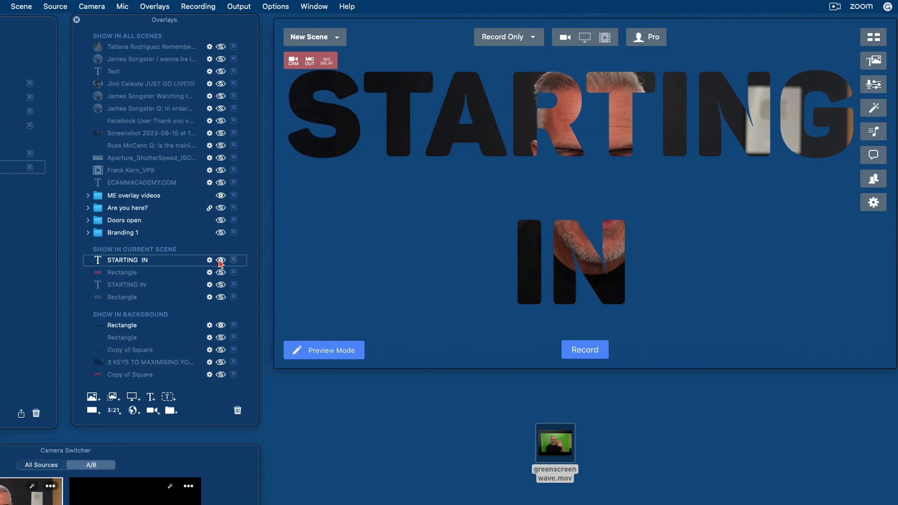
{"action": "left_click", "coordinate": [220, 261]}
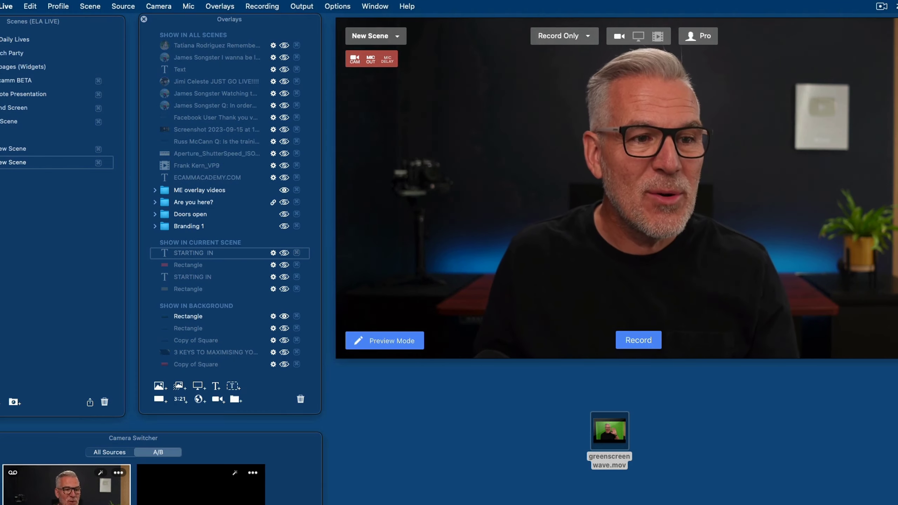
{"action": "left_click", "coordinate": [58, 6]}
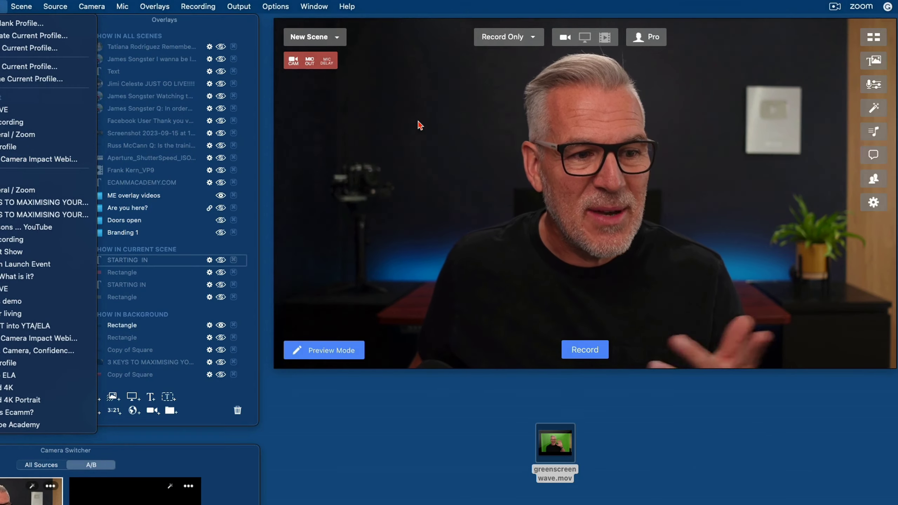
{"action": "left_click", "coordinate": [478, 122]}
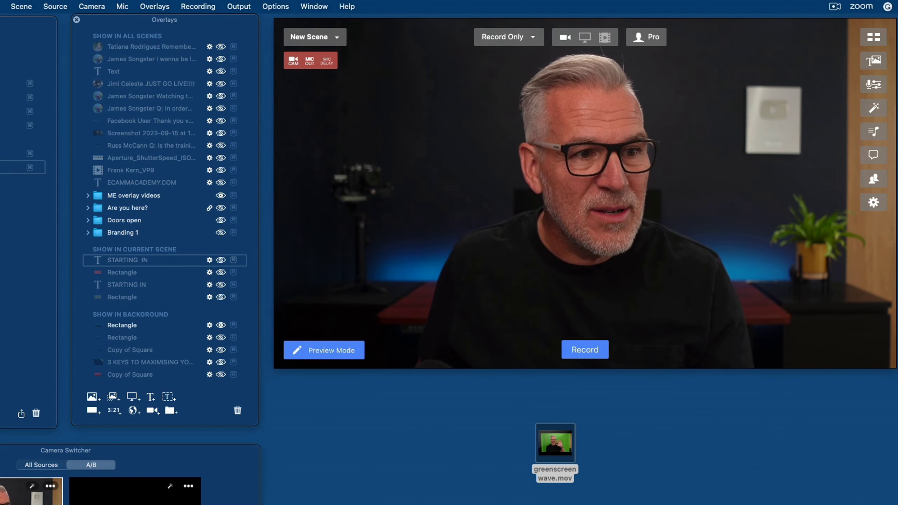
Step: Switch to the ELA LIVE scene, shrink the Cam Link 4K overlay to about half the frame width, and slightly enlarge the ELA LIVE text
{"action": "left_click", "coordinate": [18, 153]}
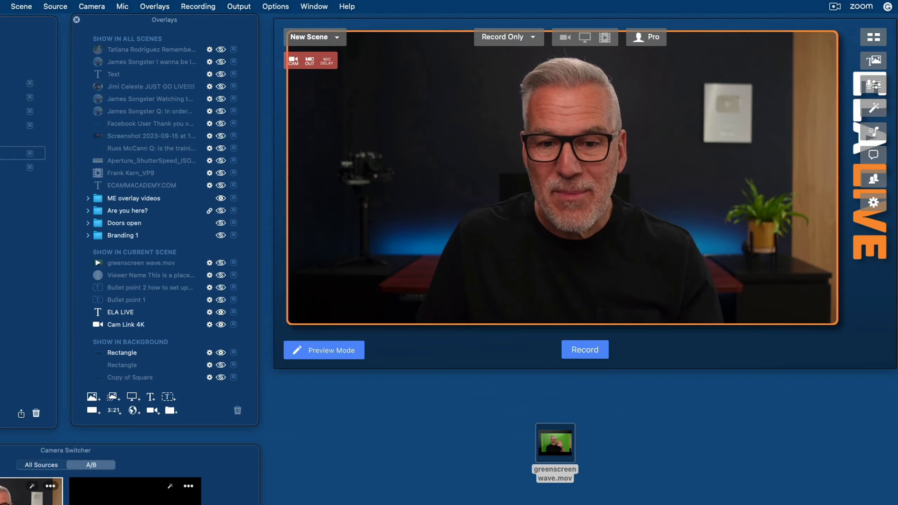
{"action": "mouse_move", "coordinate": [613, 259]}
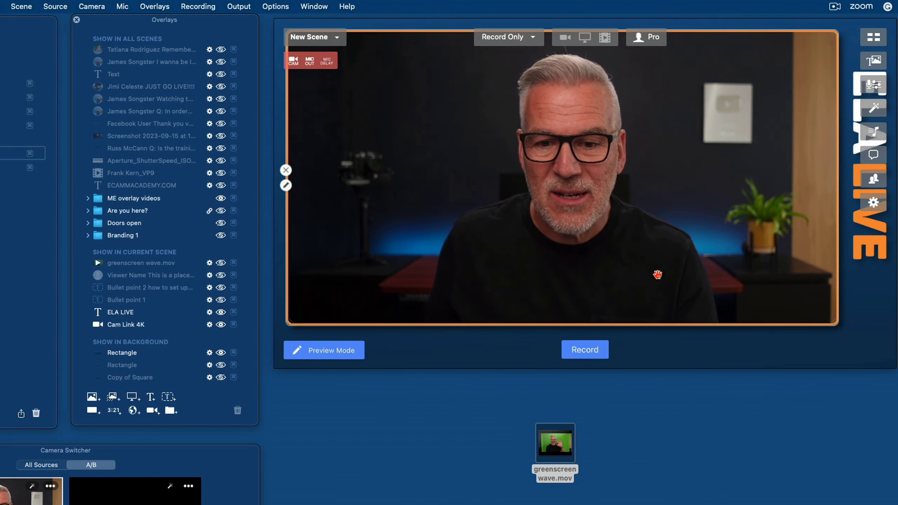
{"action": "scroll", "coordinate": [633, 205], "scroll_direction": "down", "scroll_amount": 5}
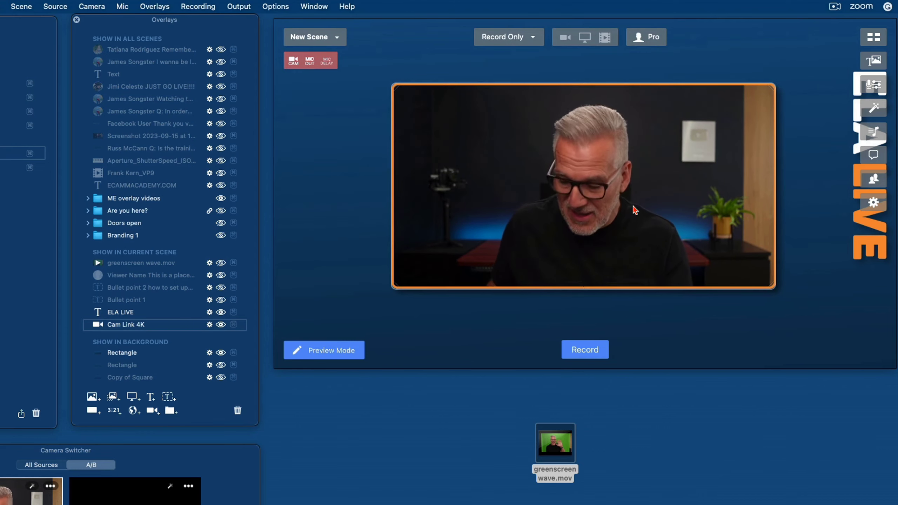
{"action": "scroll", "coordinate": [635, 209], "scroll_direction": "up", "scroll_amount": 2}
{"action": "scroll", "coordinate": [637, 208], "scroll_direction": "down", "scroll_amount": 4}
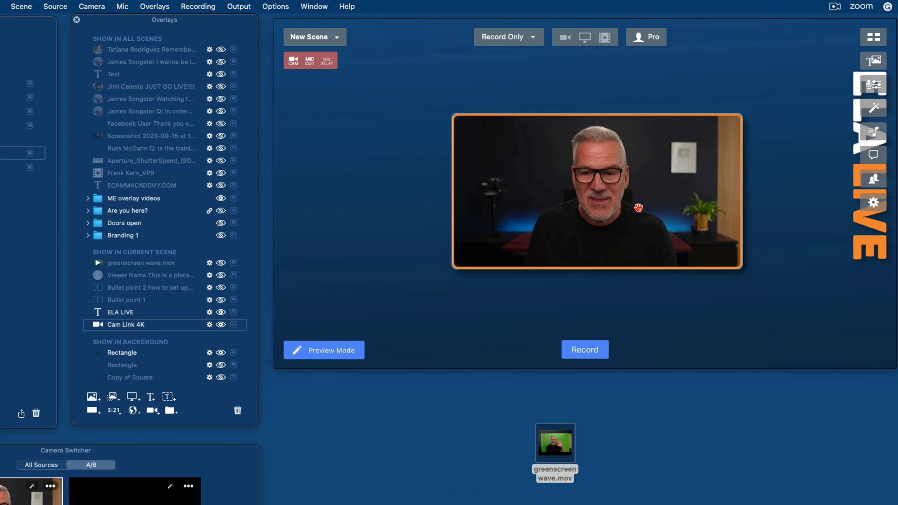
{"action": "scroll", "coordinate": [638, 208], "scroll_direction": "up", "scroll_amount": 1}
{"action": "left_click", "coordinate": [861, 226]}
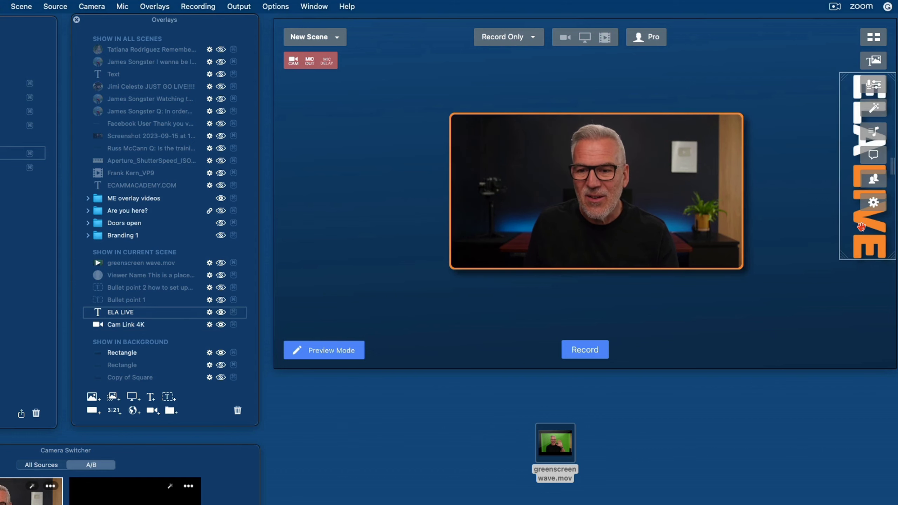
Step: Enlarge the Cam Link 4K overlay to about 90% of the frame width, place it beside the ELA LIVE text, and lock it
{"action": "mouse_move", "coordinate": [573, 224]}
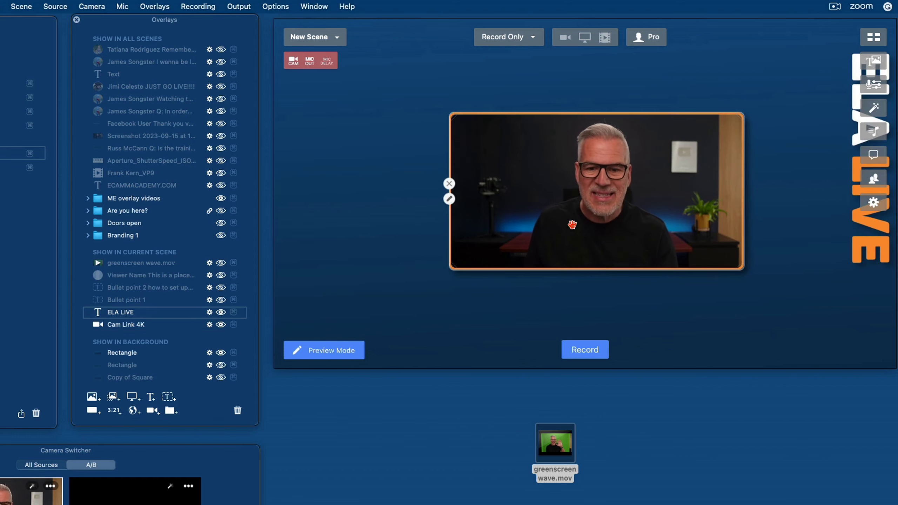
{"action": "scroll", "coordinate": [578, 223], "scroll_direction": "up", "scroll_amount": 5}
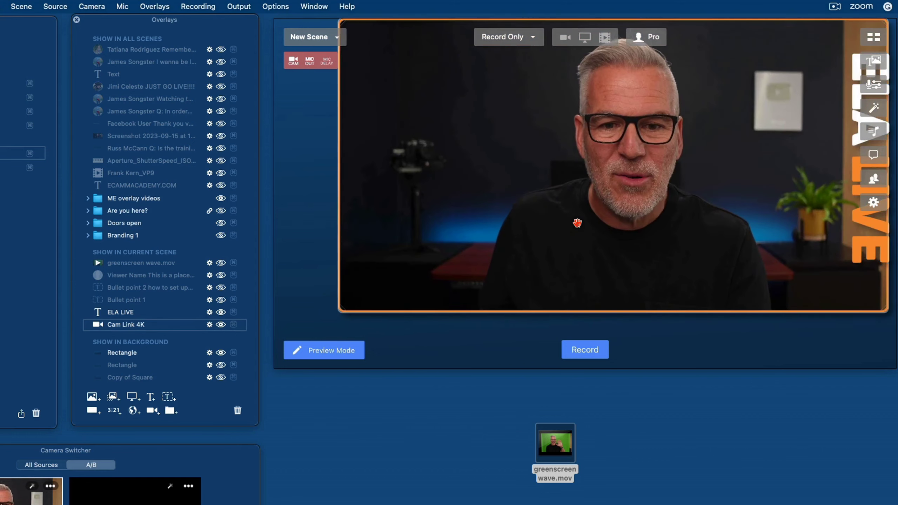
{"action": "left_click_drag", "start_coordinate": [600, 206], "coordinate": [546, 223]}
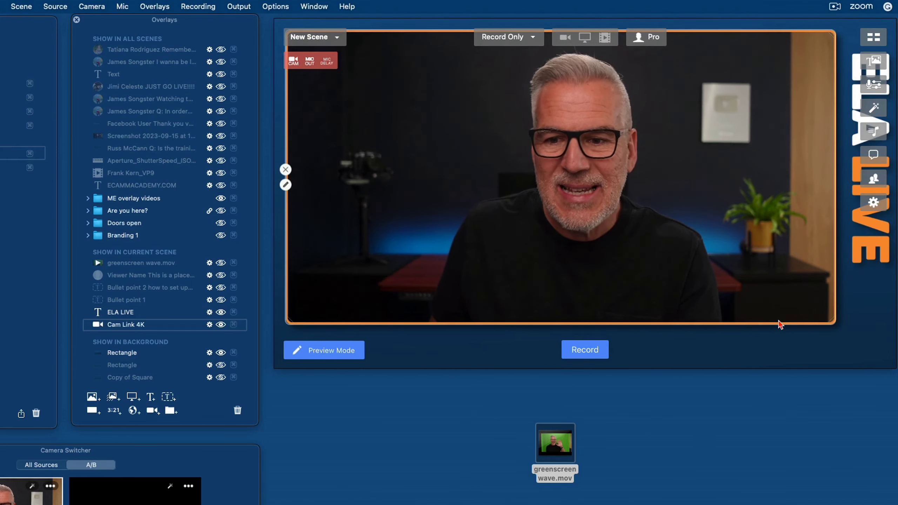
{"action": "mouse_move", "coordinate": [835, 323]}
{"action": "left_mouse_down"}
{"action": "mouse_move", "coordinate": [841, 339]}
{"action": "mouse_move", "coordinate": [834, 333]}
{"action": "left_mouse_up"}
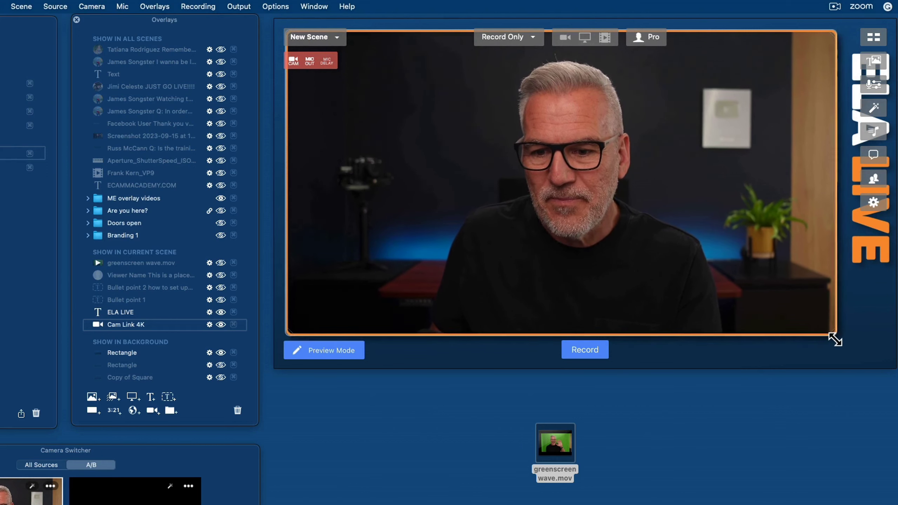
{"action": "right_click", "coordinate": [499, 156]}
{"action": "left_click", "coordinate": [510, 164]}
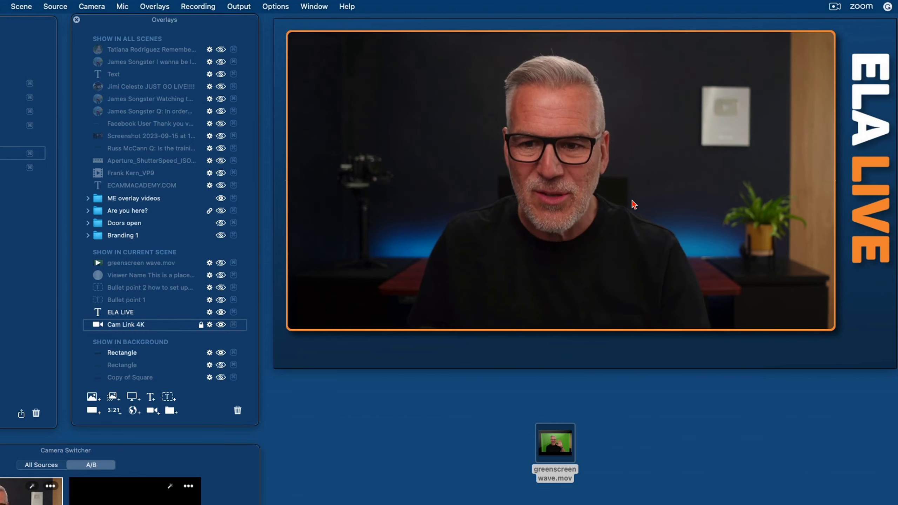
Step: Switch between the full-frame camera scene and the ELA LIVE, QUESTION TIME and COMMENTS scenes, ending on ELA LIVE
{"action": "left_click", "coordinate": [21, 167]}
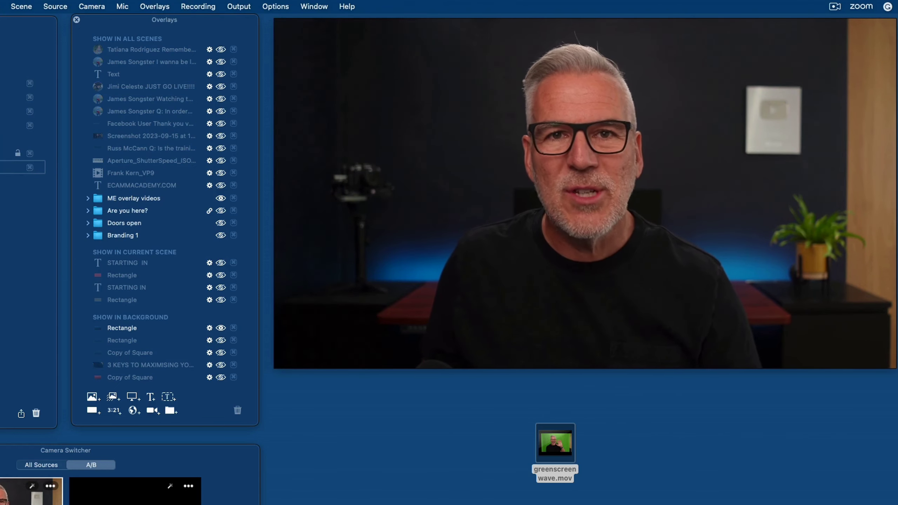
{"action": "left_click", "coordinate": [22, 153]}
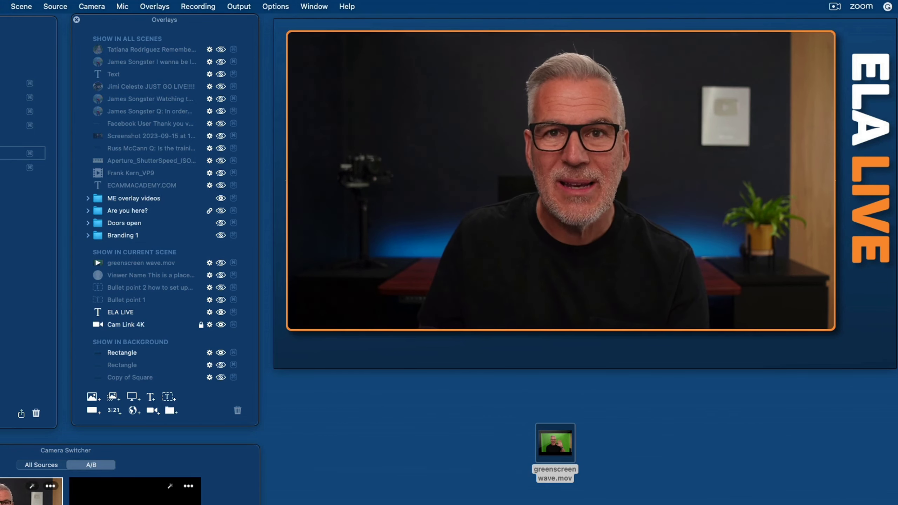
{"action": "left_click", "coordinate": [21, 69]}
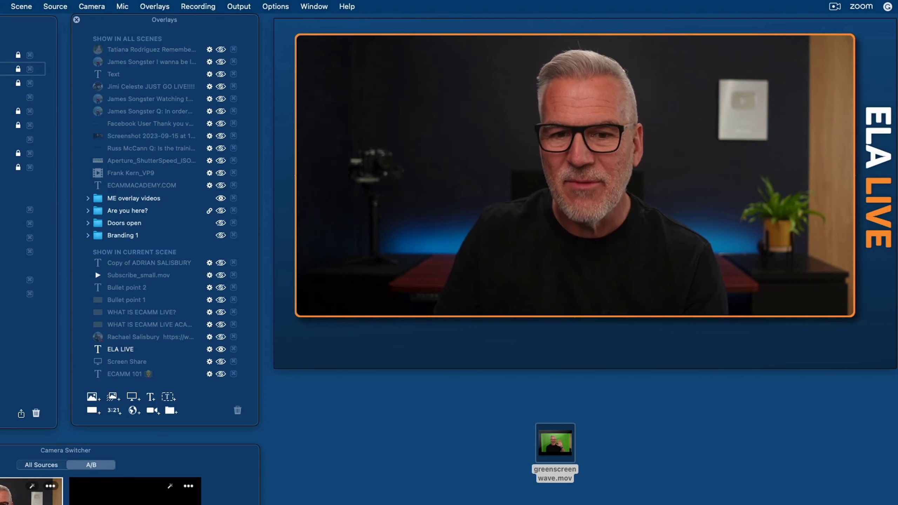
{"action": "left_click", "coordinate": [21, 111]}
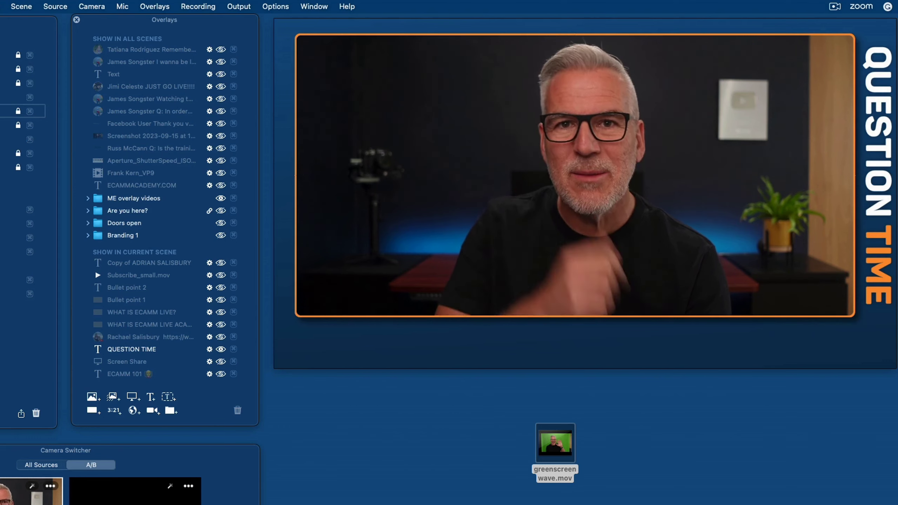
{"action": "left_click", "coordinate": [21, 125]}
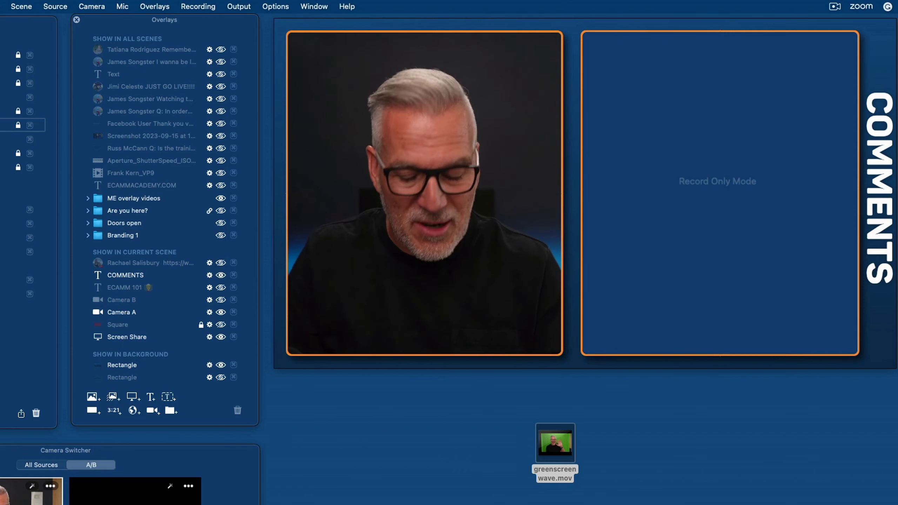
{"action": "left_click", "coordinate": [21, 69]}
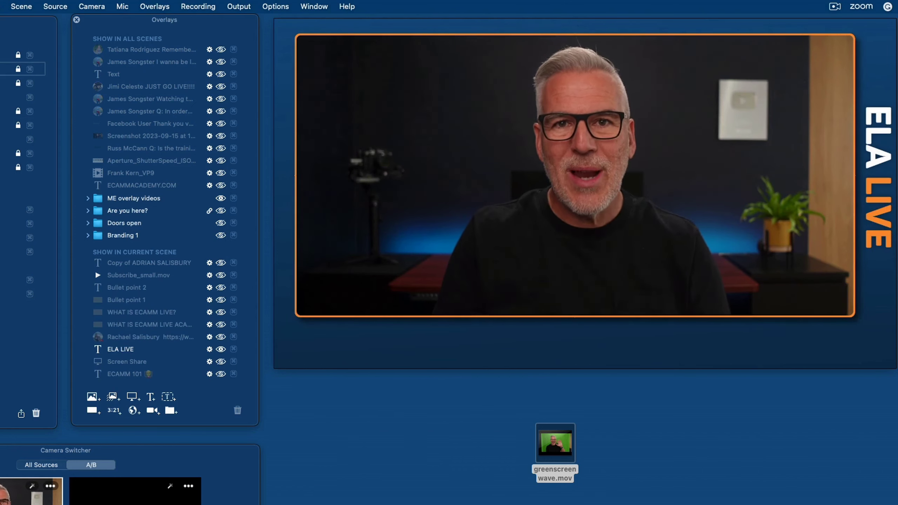